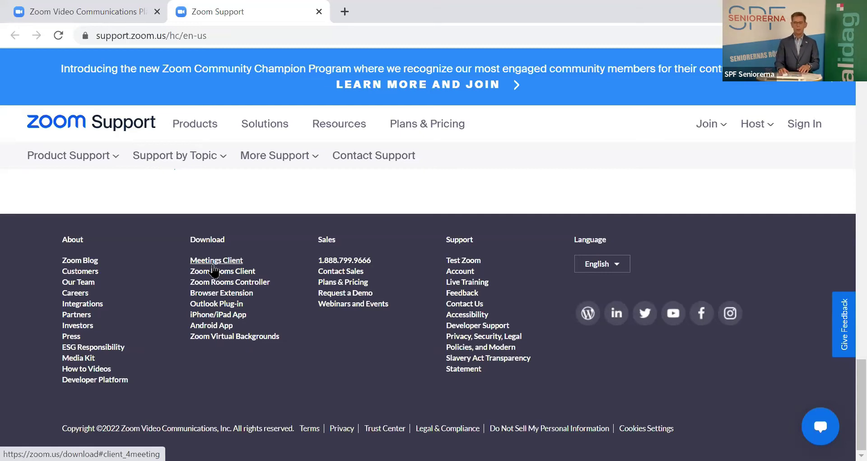
Step: Return to the Zoom Support home page, then load zoom.us from the address bar
scroll(217, 267, "up", 10)
scroll(225, 257, "up", 5)
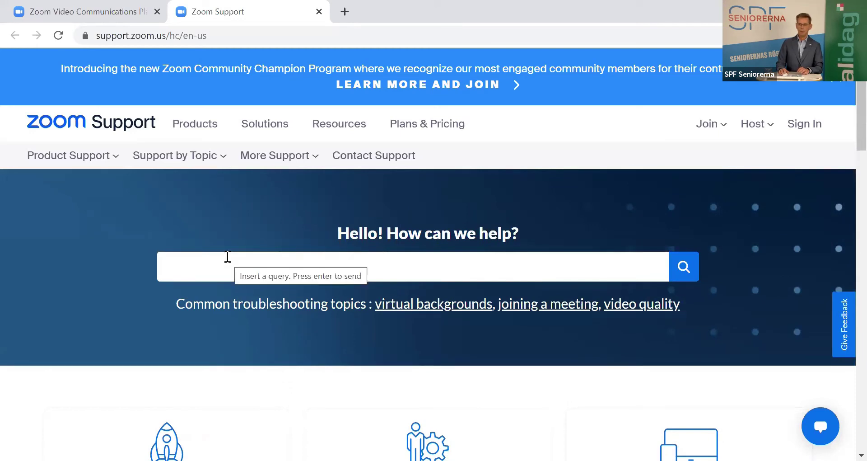
left_click(34, 121)
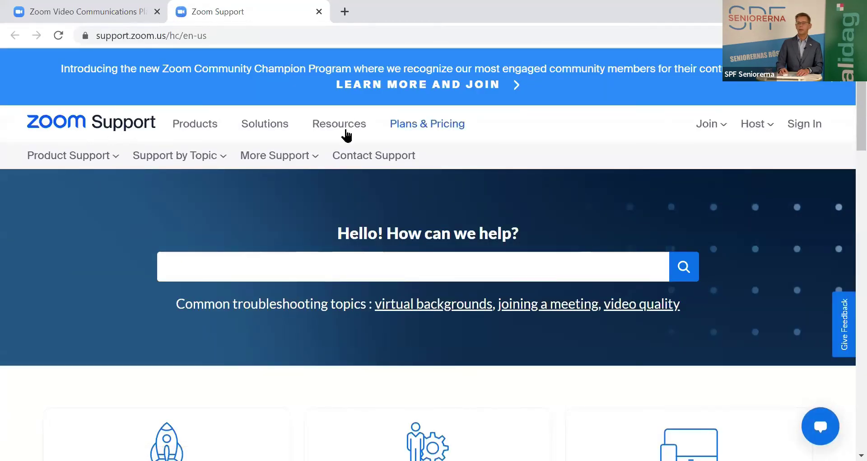
key("ctrl+l")
type("zoom")
key("Return")
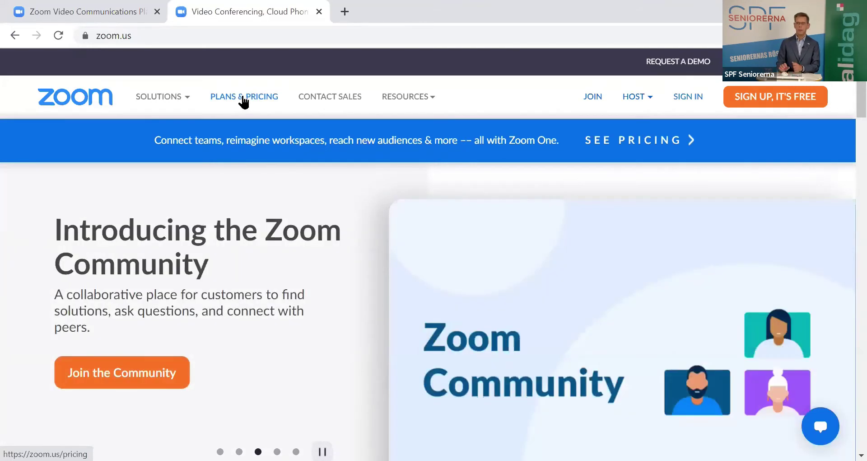
Step: Open Plans & Pricing, compare Personal and Business plans, and settle on Personal
left_click(243, 103)
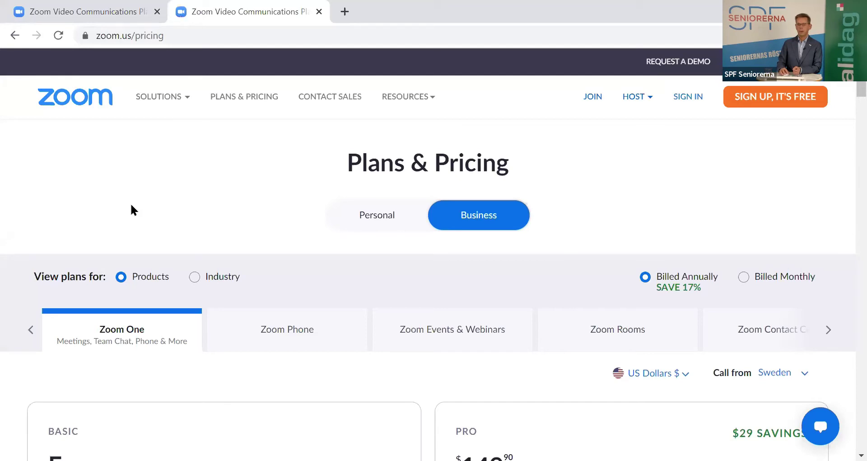
left_click(395, 225)
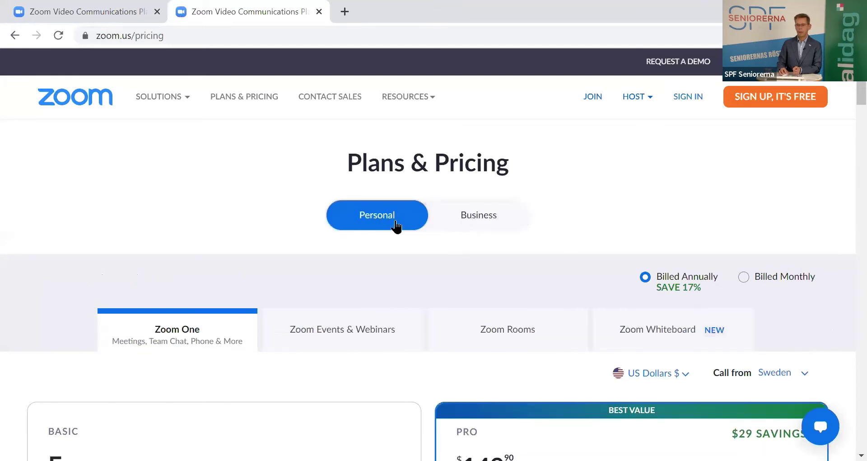
left_click(458, 225)
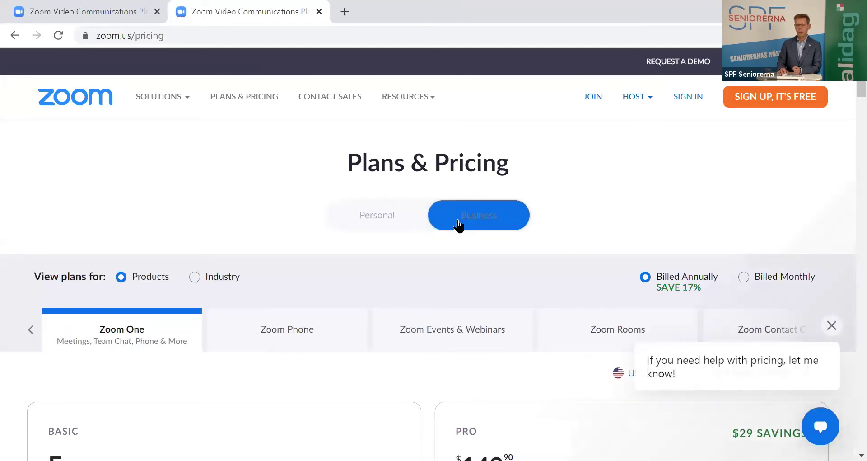
left_click(379, 224)
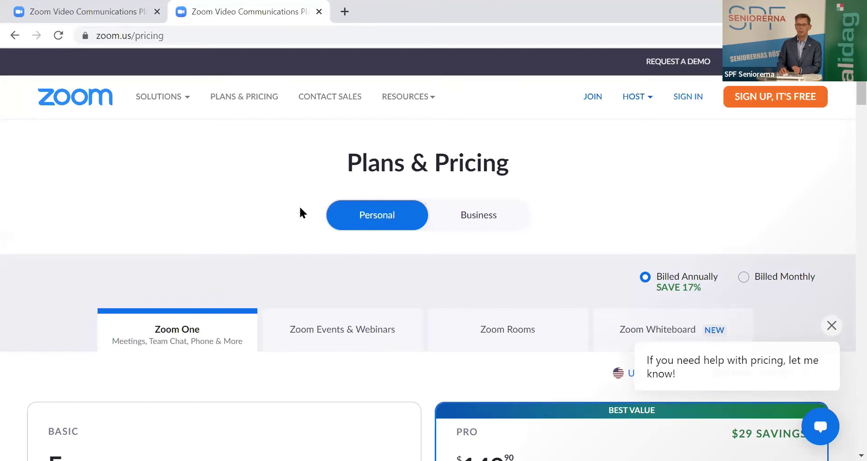
scroll(300, 213, "down", 2)
scroll(302, 212, "down", 5)
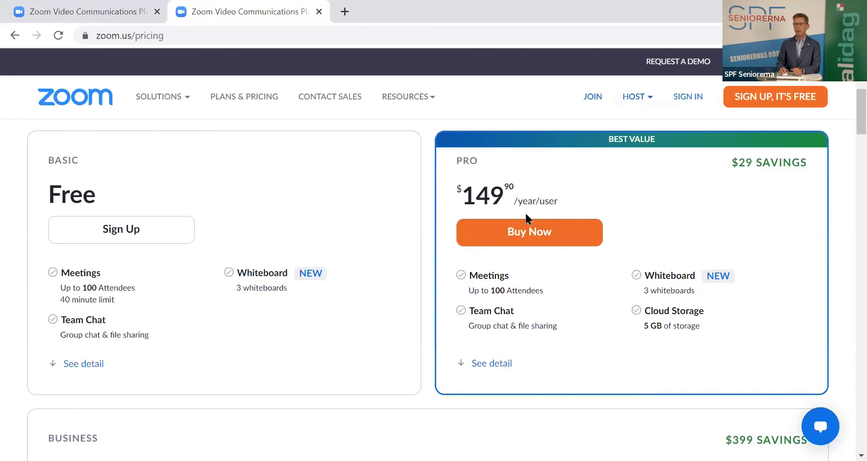
scroll(526, 215, "up", 3)
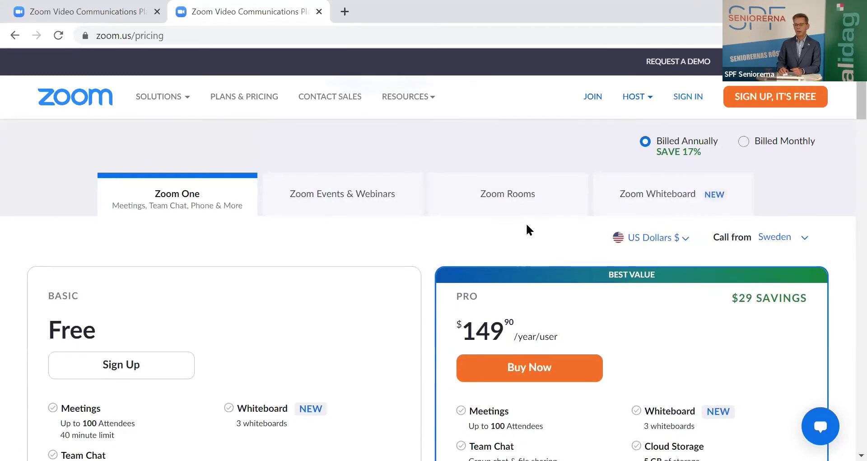
scroll(526, 230, "down", 2)
scroll(527, 224, "down", 2)
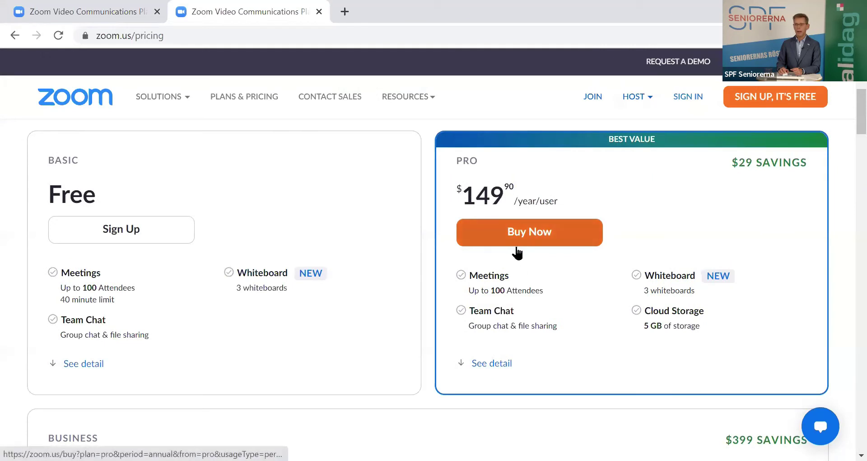
scroll(517, 253, "up", 4)
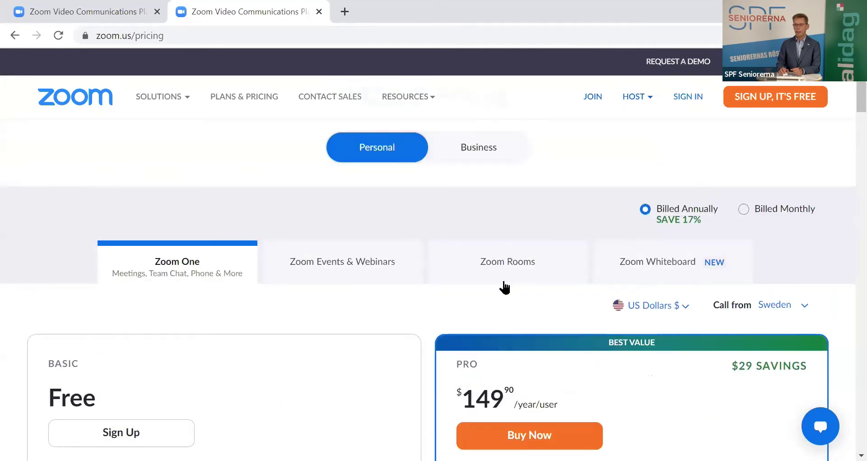
scroll(504, 287, "up", 2)
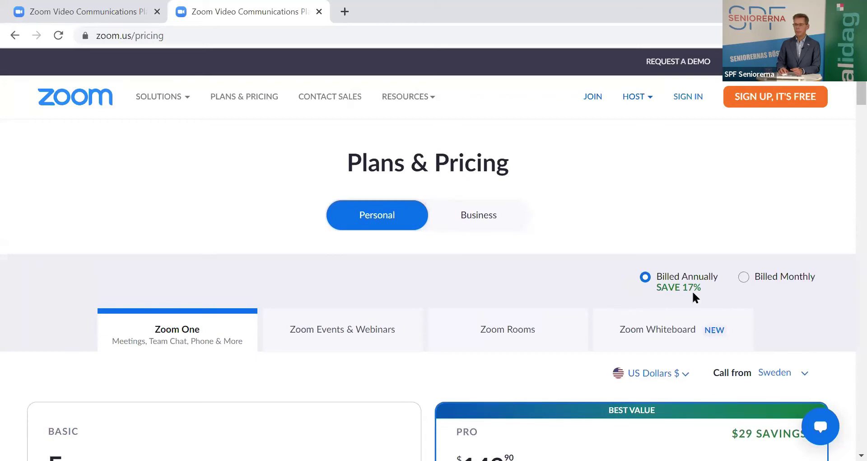
left_click(743, 280)
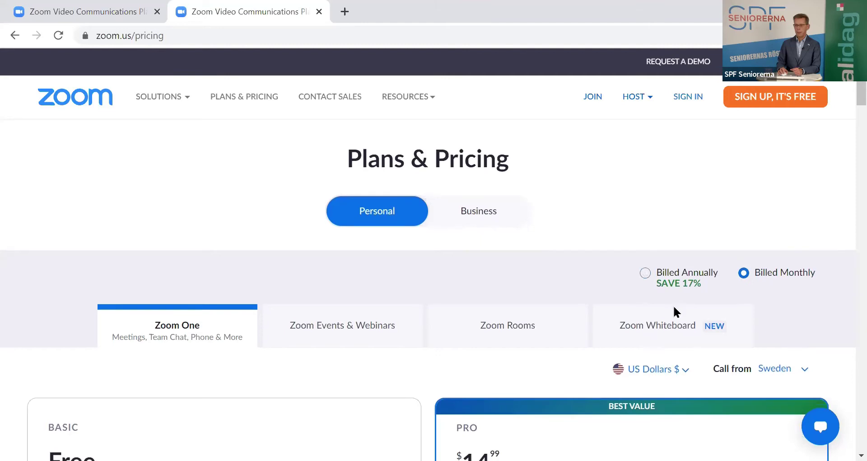
scroll(673, 305, "down", 3)
scroll(673, 302, "down", 2)
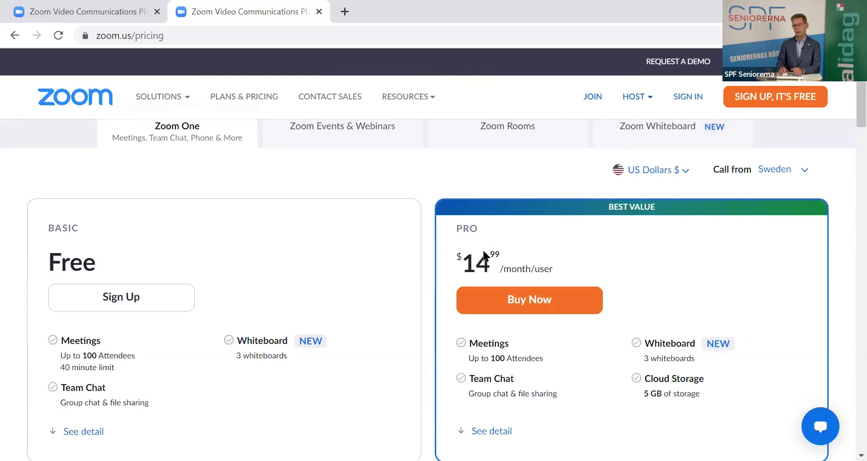
scroll(499, 273, "down", 1)
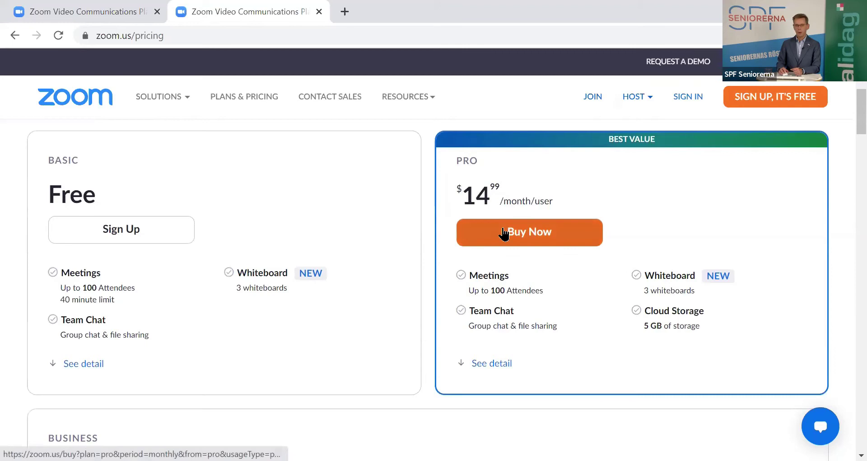
scroll(500, 232, "up", 3)
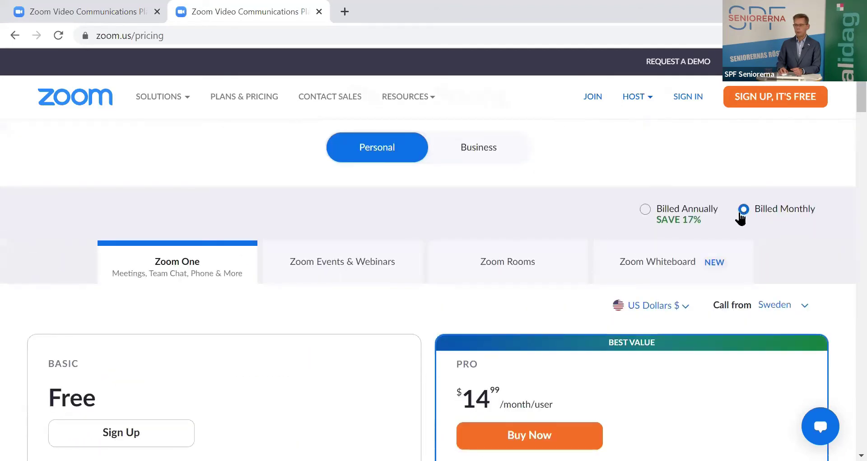
left_click(646, 205)
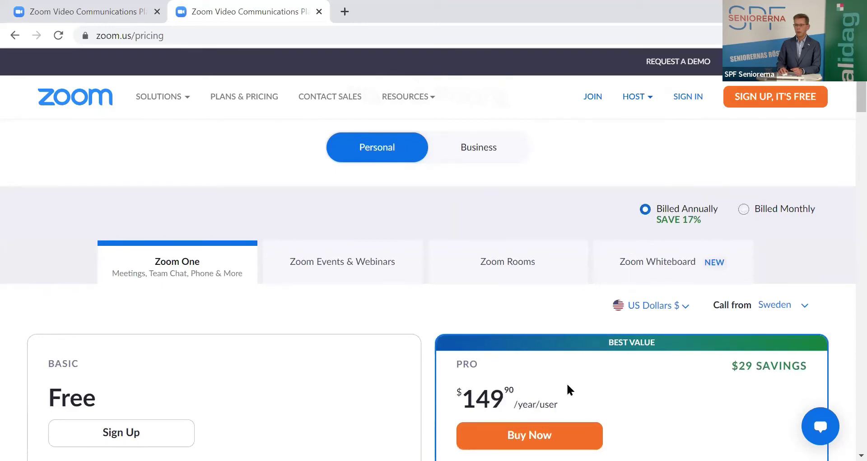
scroll(565, 383, "down", 1)
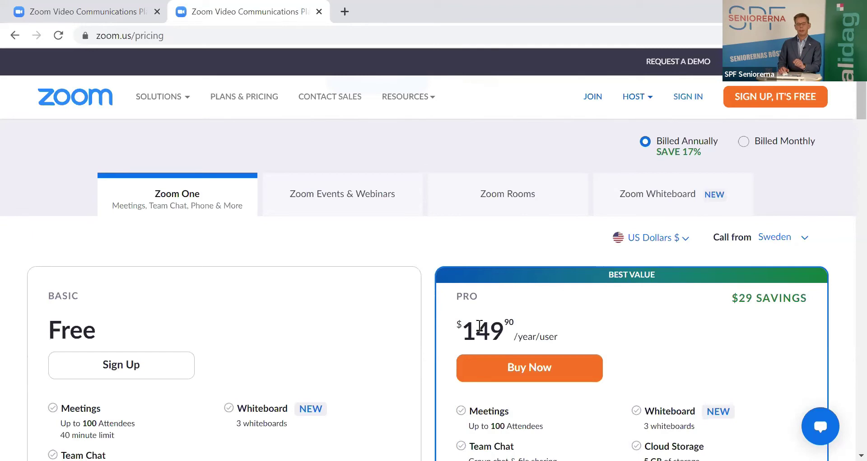
scroll(492, 319, "down", 3)
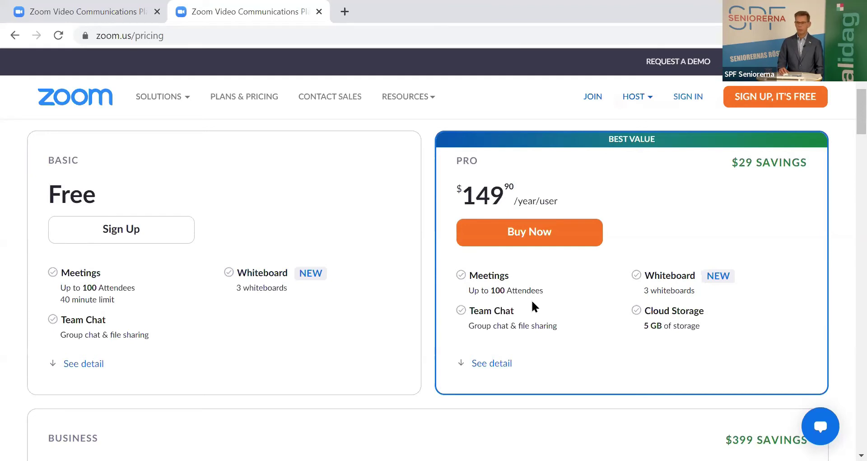
scroll(531, 299, "down", 2)
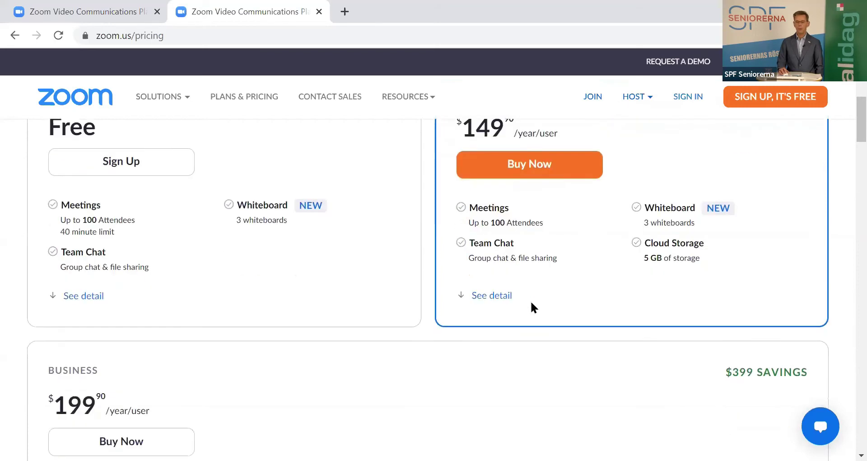
scroll(524, 316, "up", 2)
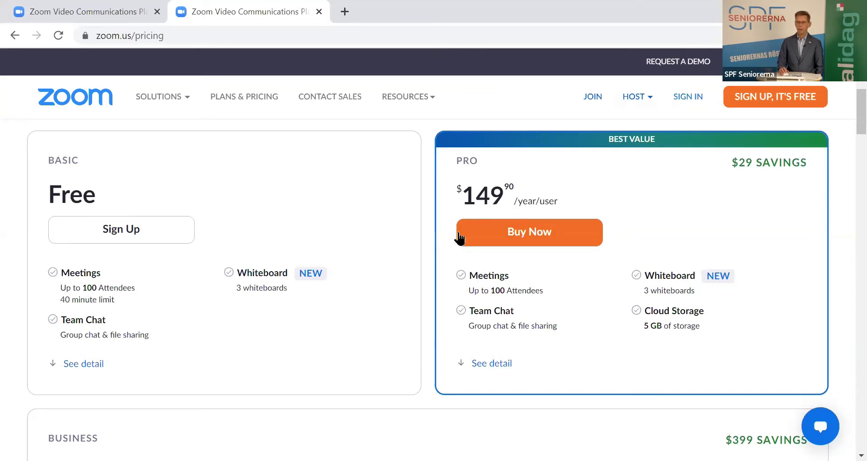
scroll(513, 243, "down", 4)
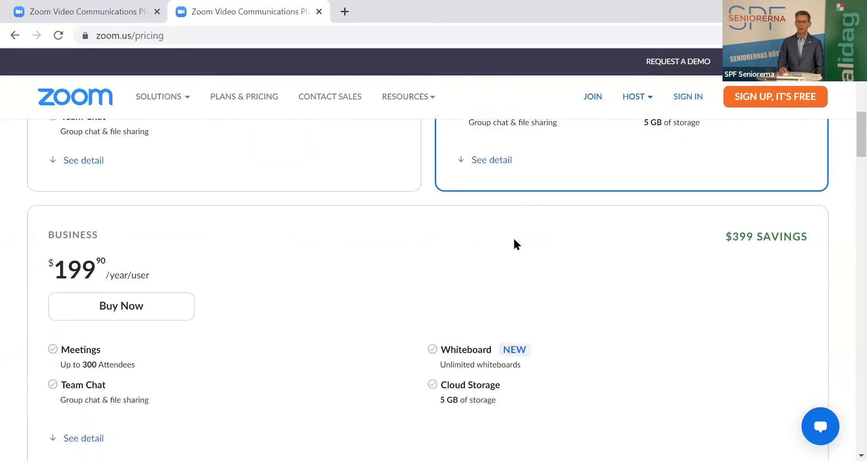
scroll(523, 248, "down", 6)
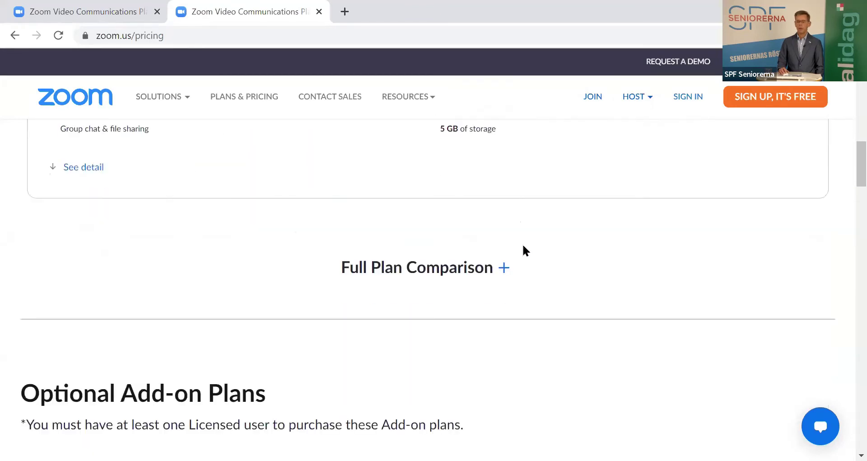
scroll(523, 246, "up", 8)
scroll(524, 243, "up", 5)
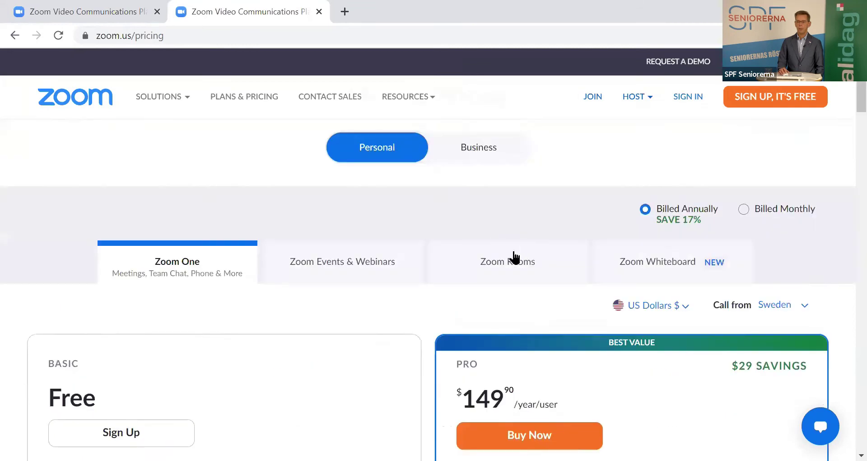
scroll(550, 375, "down", 1)
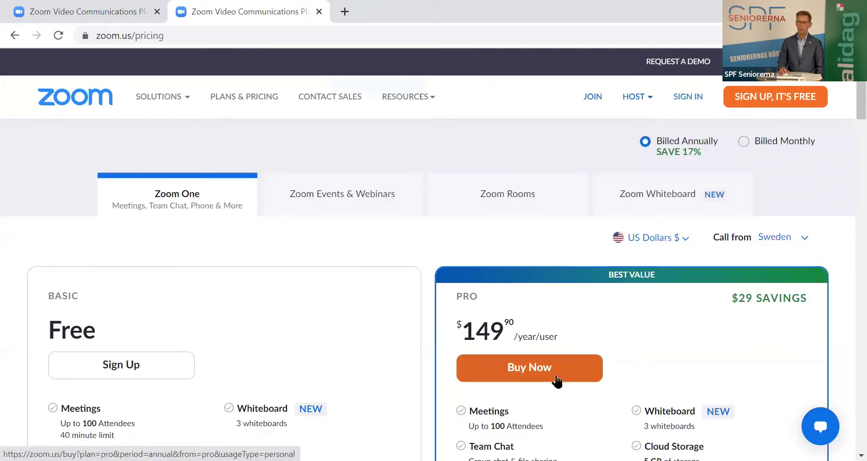
scroll(557, 379, "down", 1)
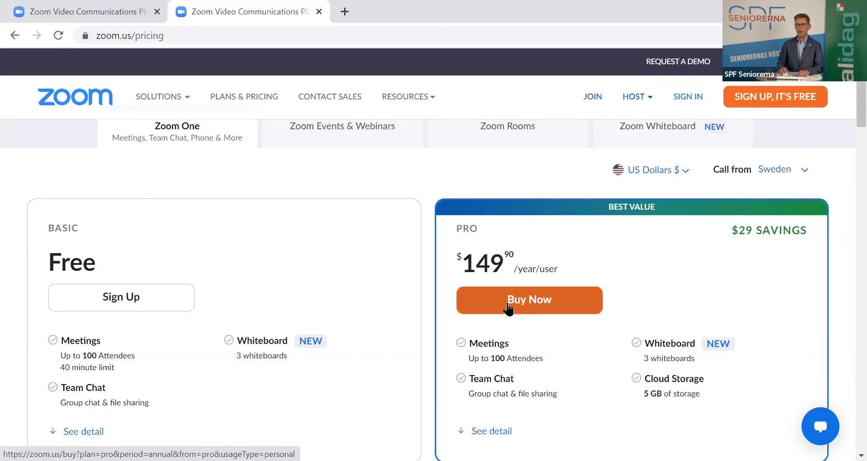
scroll(509, 307, "down", 5)
scroll(512, 300, "down", 3)
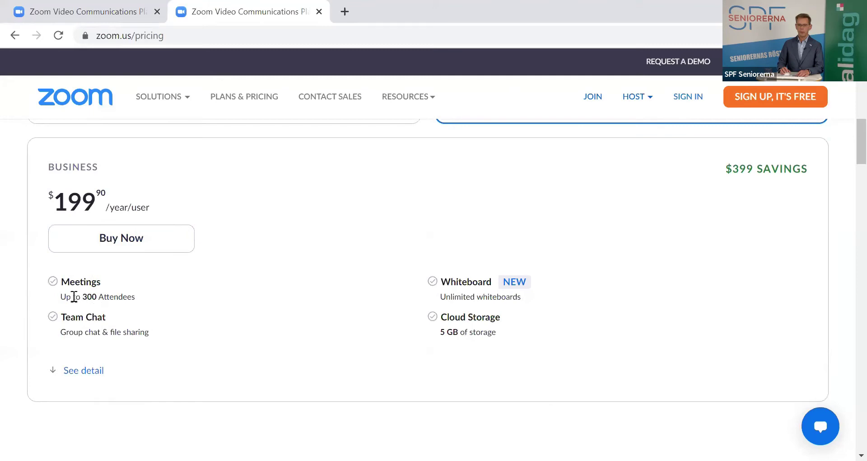
scroll(193, 300, "up", 2)
scroll(193, 300, "up", 7)
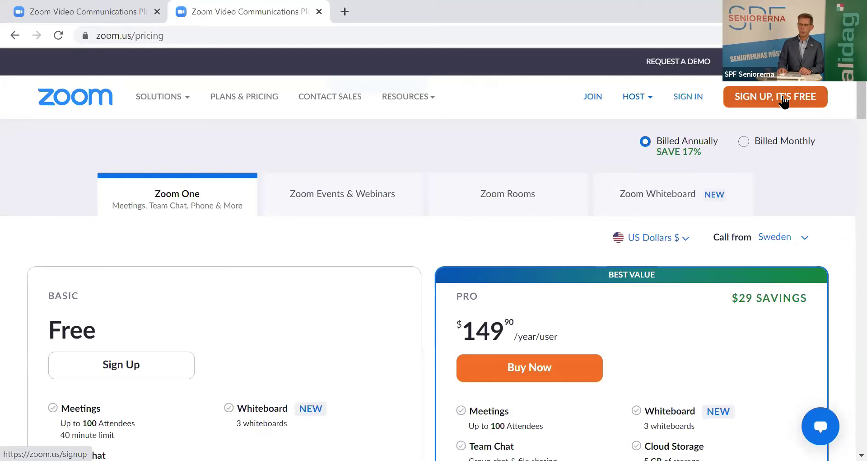
Step: Start the free sign-up and enter birth year 1950 to pass the age check
left_click(784, 100)
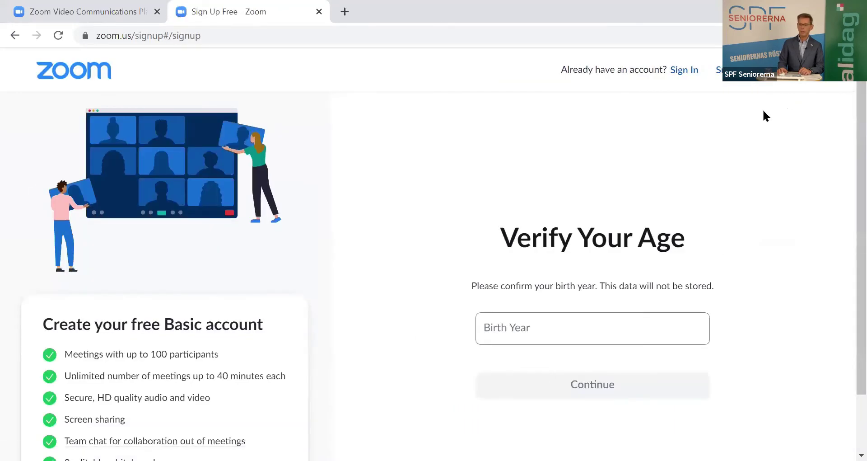
left_click(573, 329)
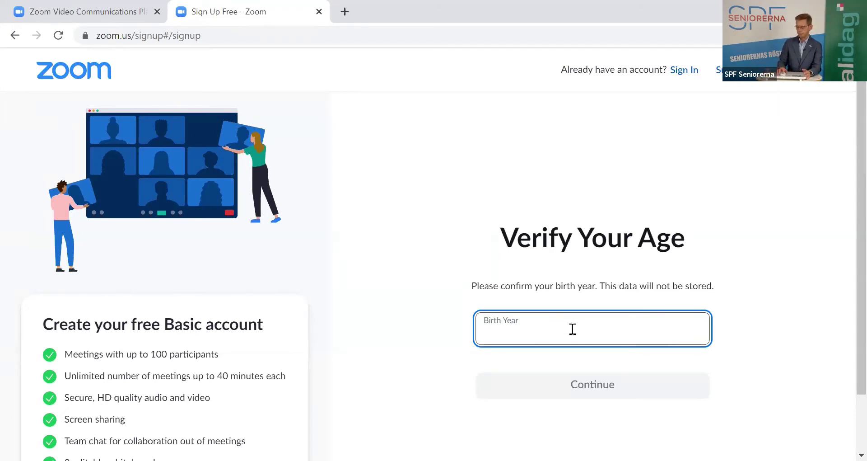
type("1950")
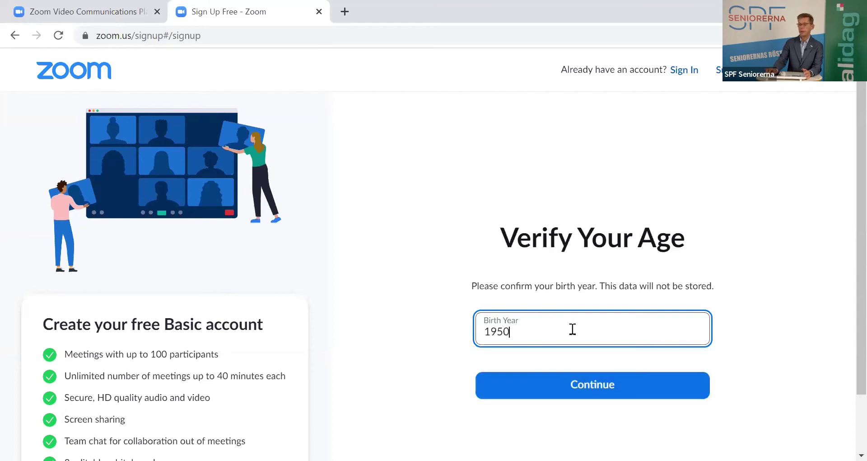
key("Return")
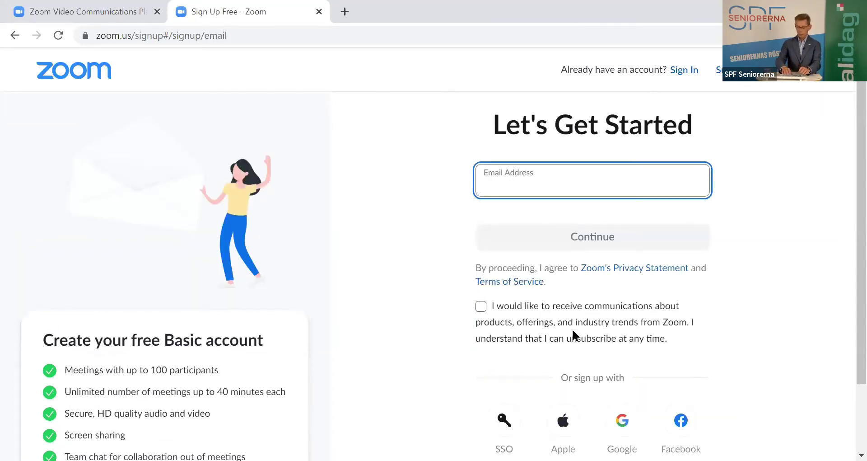
Step: Enter a test e-mail address in the Email Address field
type("test")
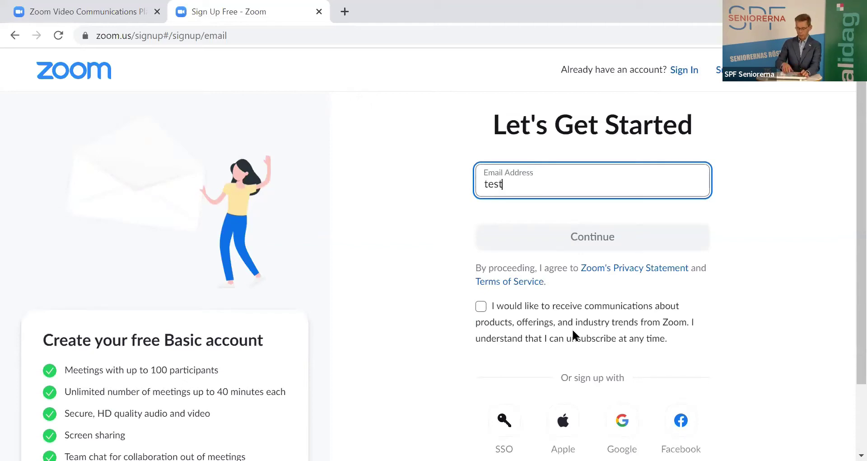
type("@tes")
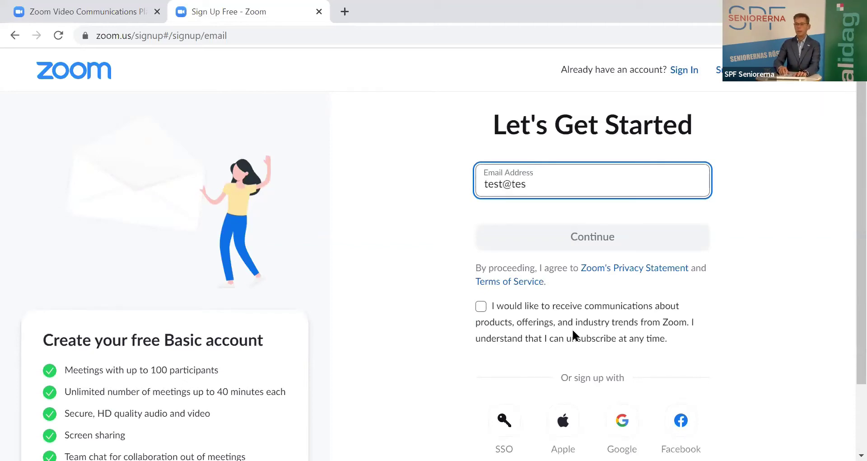
type("t.se")
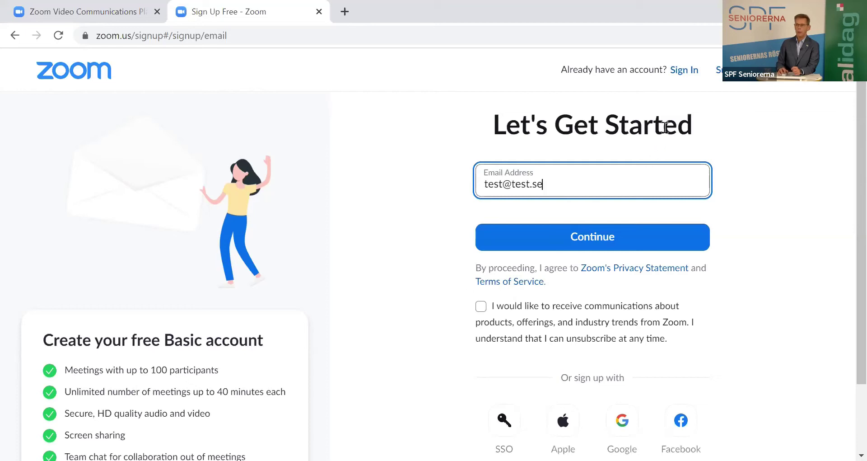
Step: Leave sign-up for Sign In, return to the Zoom home page, then reopen Sign In
left_click(697, 78)
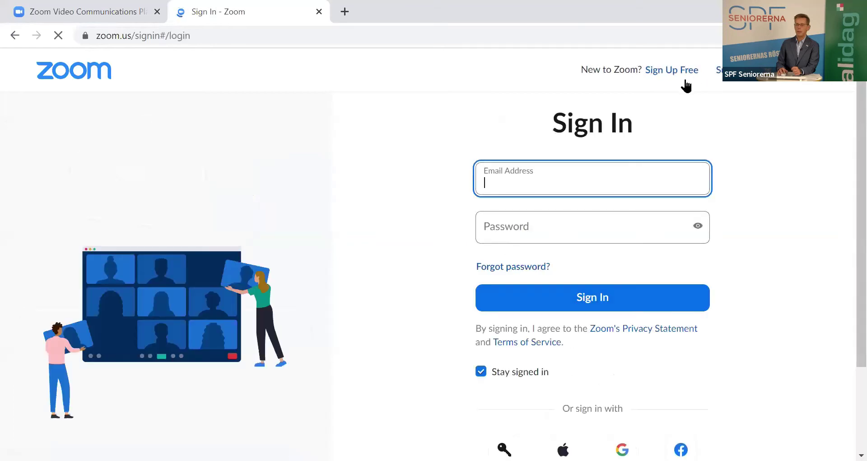
left_click(59, 68)
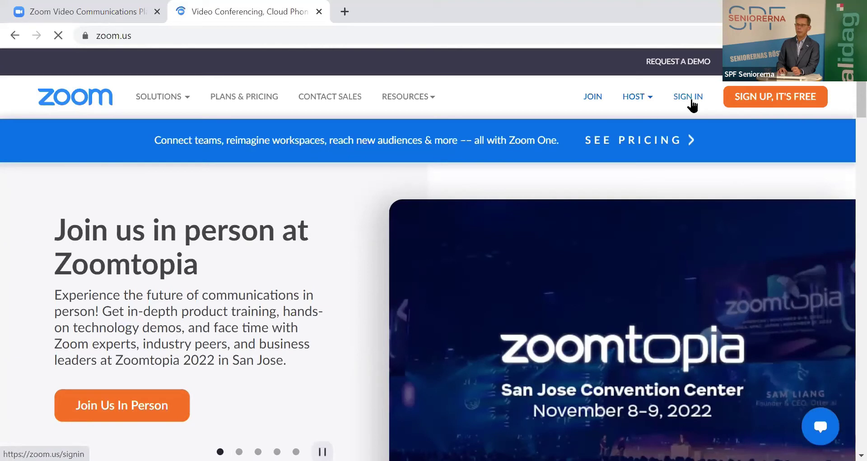
left_click(692, 99)
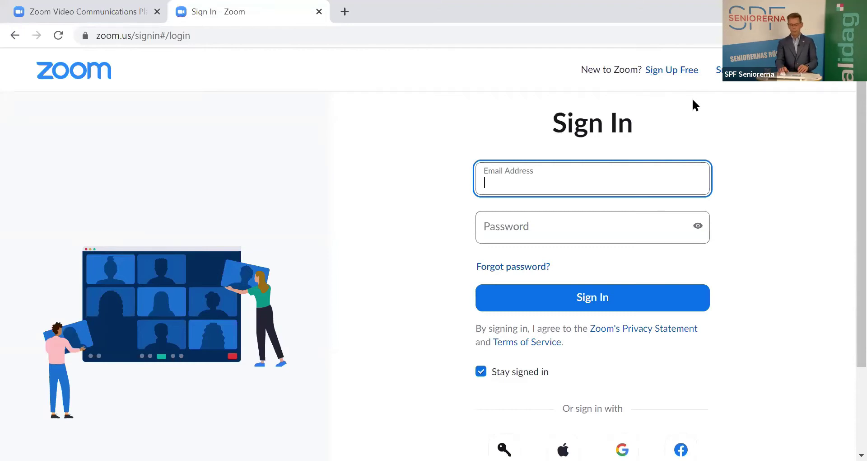
Step: Enter the account's e-mail address and password on the Sign In page and submit
key("Tab")
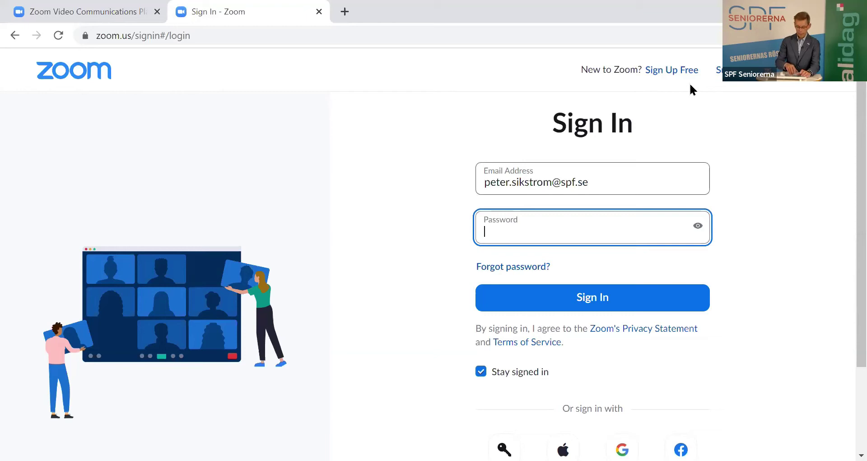
type("************")
key("Return")
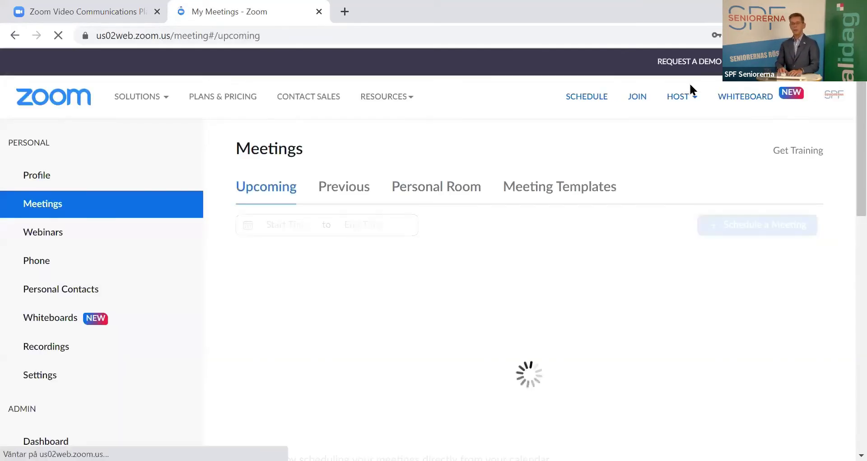
Step: Open My Profile from the Personal section of the sidebar
left_click(46, 171)
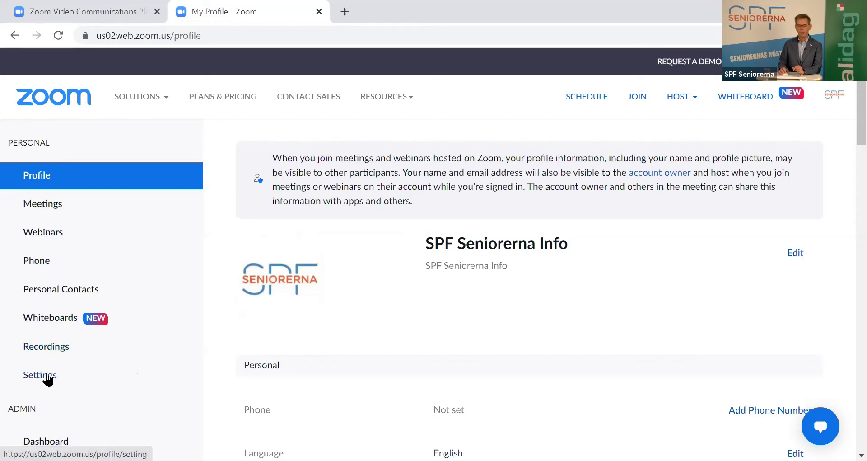
Step: Open Settings and expand Account Management to list admin pages like Billing and Reports
left_click(41, 375)
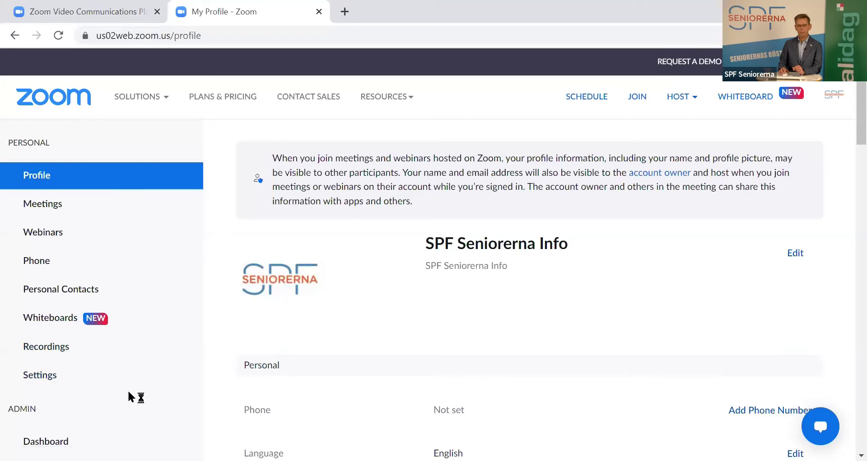
scroll(129, 393, "down", 4)
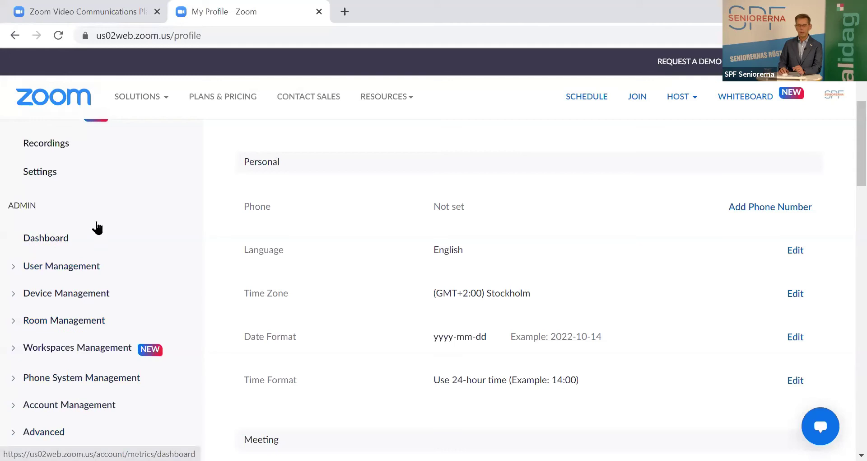
left_click(54, 406)
scroll(121, 391, "down", 3)
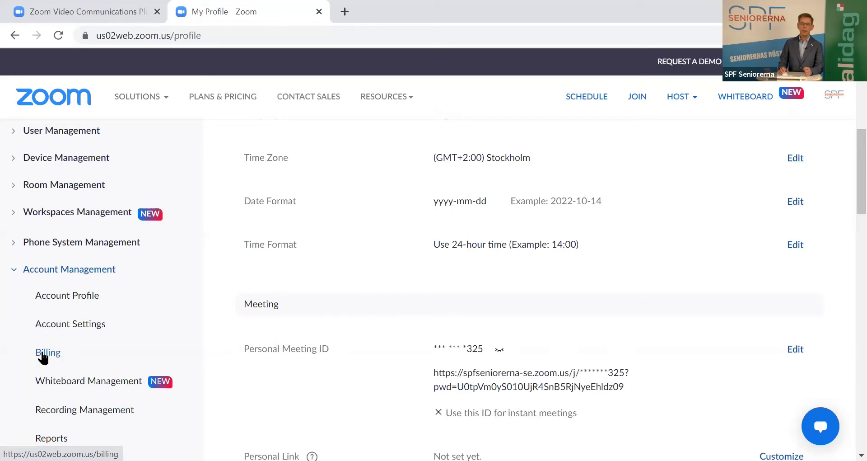
scroll(44, 356, "down", 2)
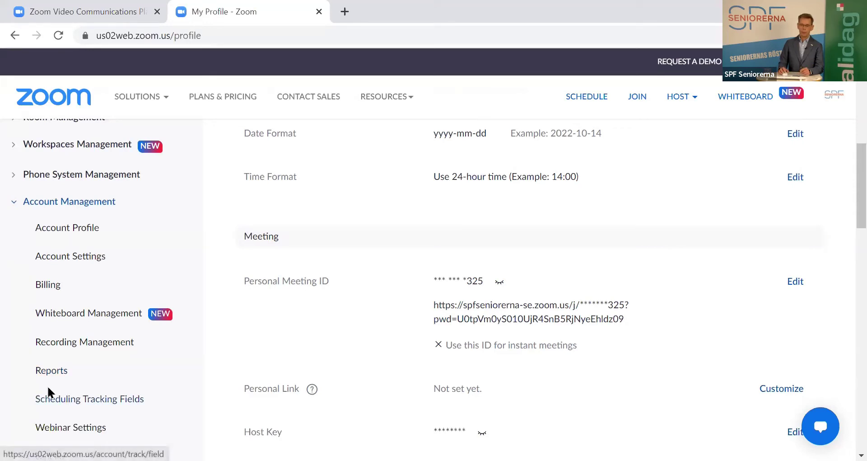
scroll(45, 384, "up", 2)
scroll(43, 382, "up", 5)
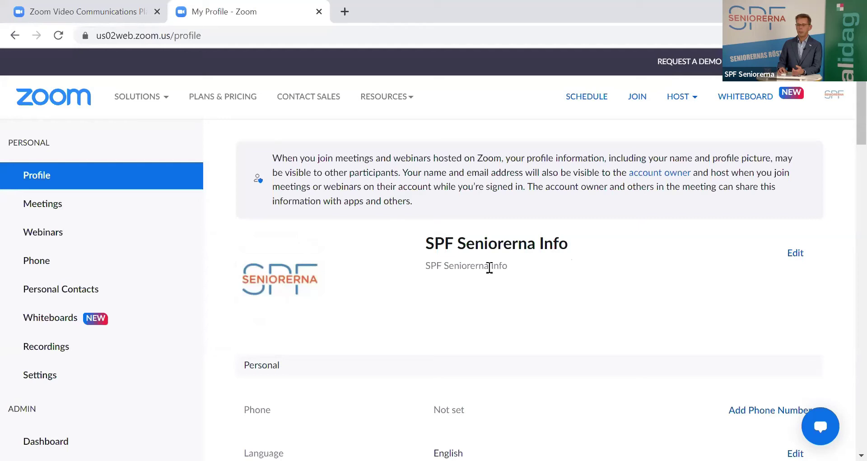
scroll(490, 267, "down", 2)
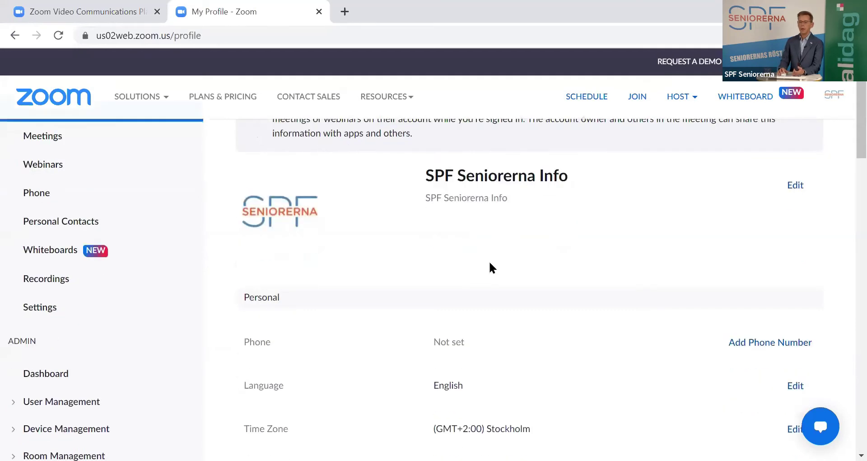
scroll(484, 273, "down", 2)
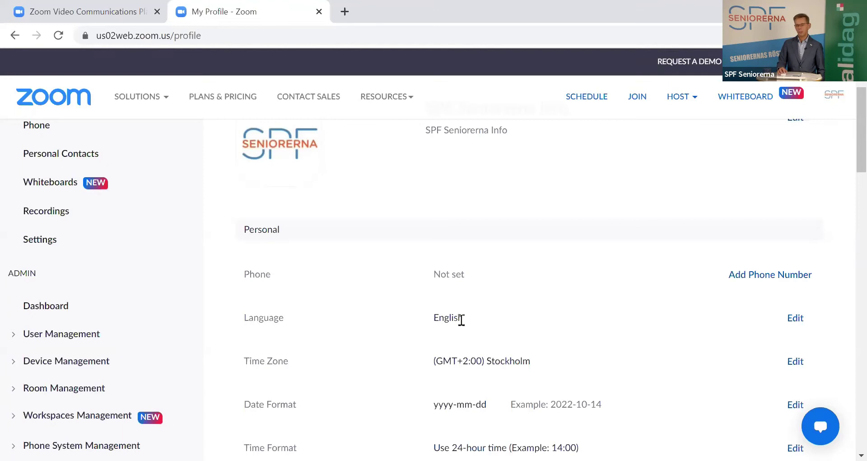
left_click(789, 317)
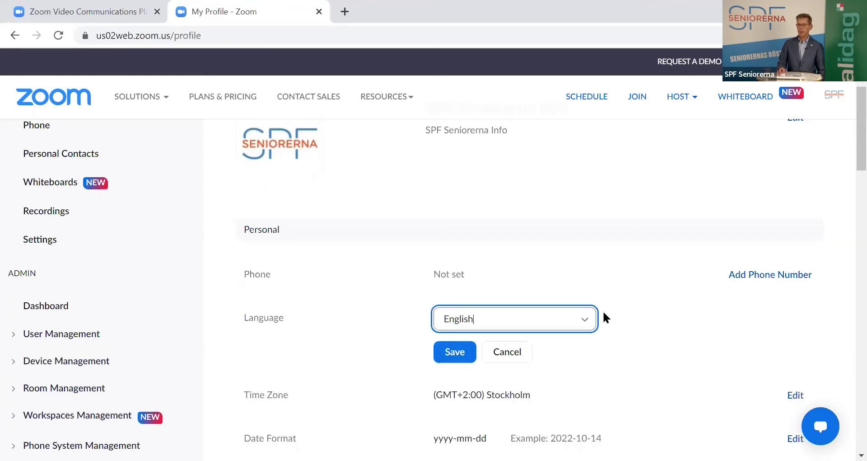
left_click(498, 355)
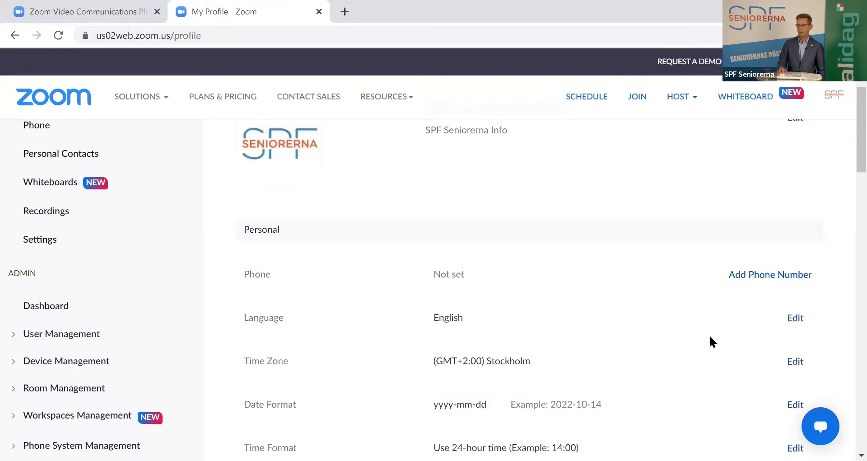
left_click(792, 322)
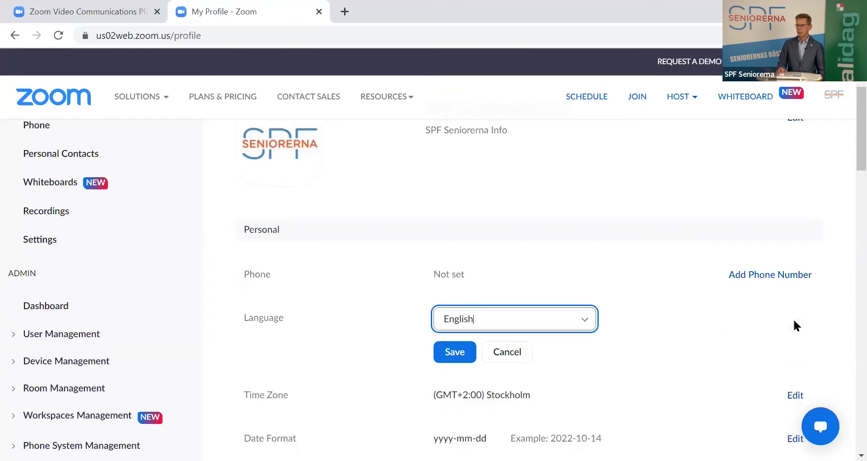
left_click(586, 322)
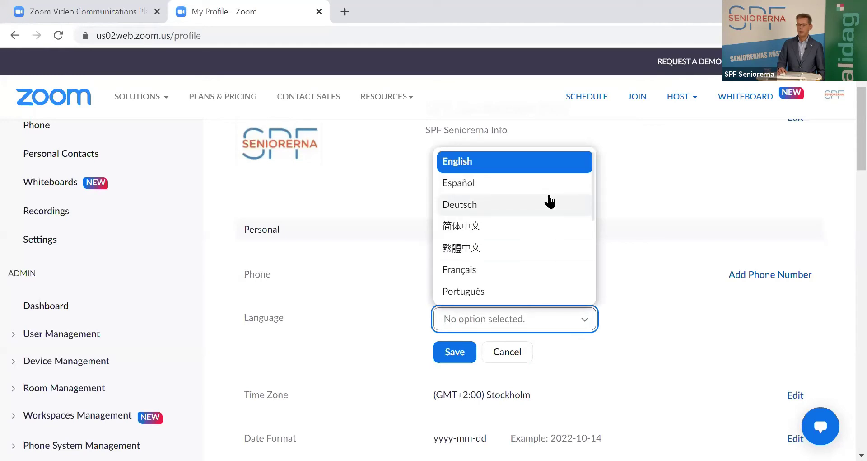
scroll(545, 225, "down", 2)
scroll(544, 226, "down", 2)
scroll(543, 226, "down", 4)
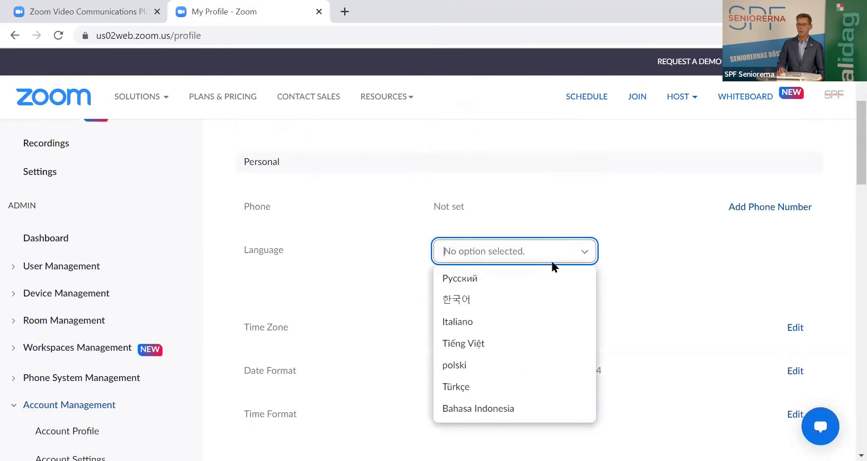
left_click(647, 229)
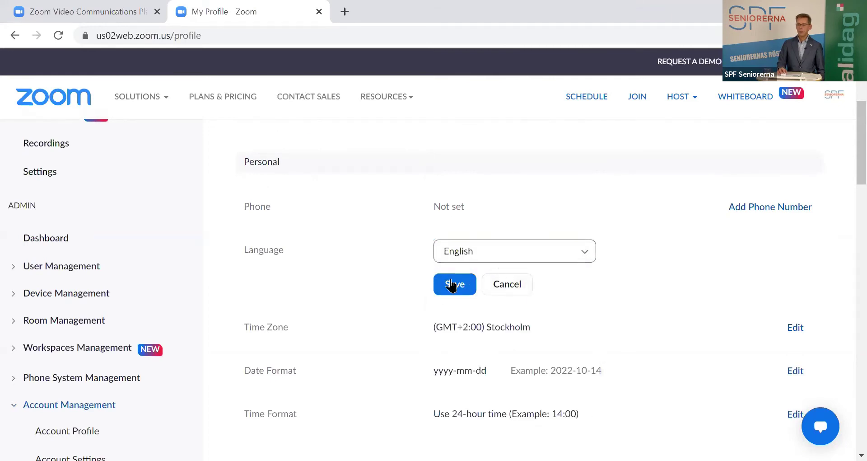
left_click(503, 286)
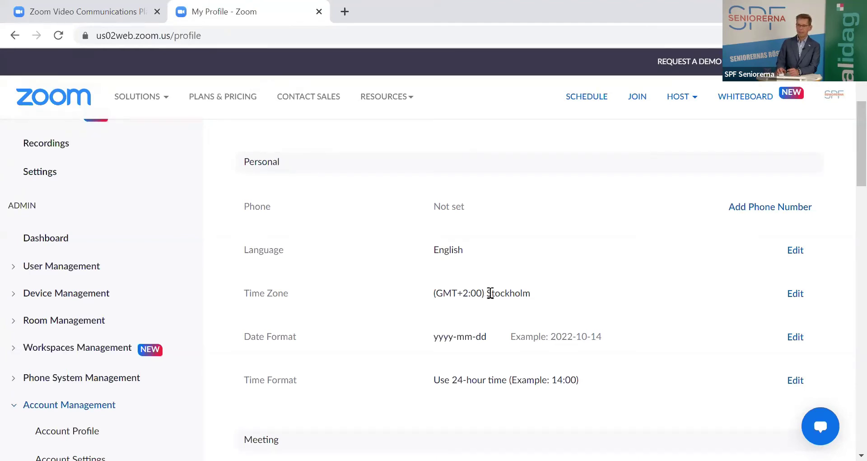
Step: Edit the time zone, keep (GMT+2:00) Stockholm, and cancel the edit form
left_click(795, 295)
left_click(587, 295)
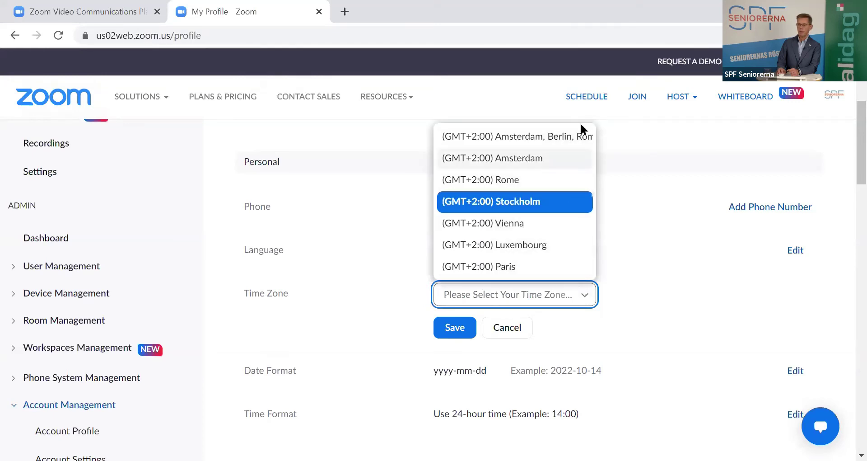
left_click(641, 264)
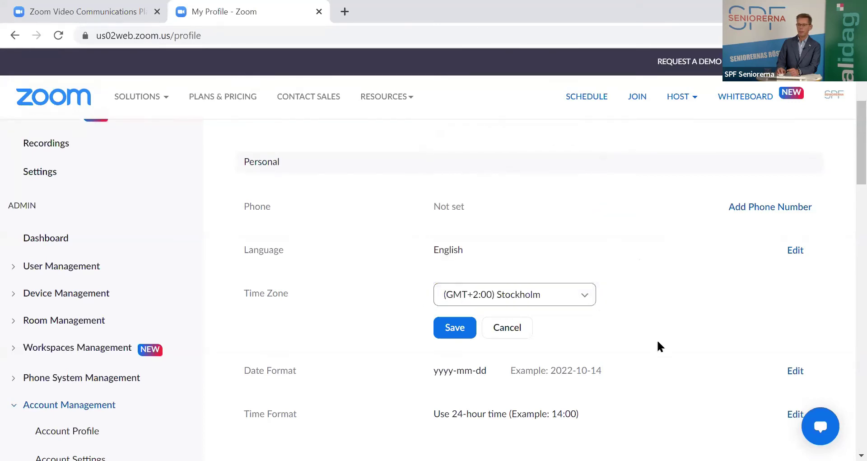
left_click(523, 327)
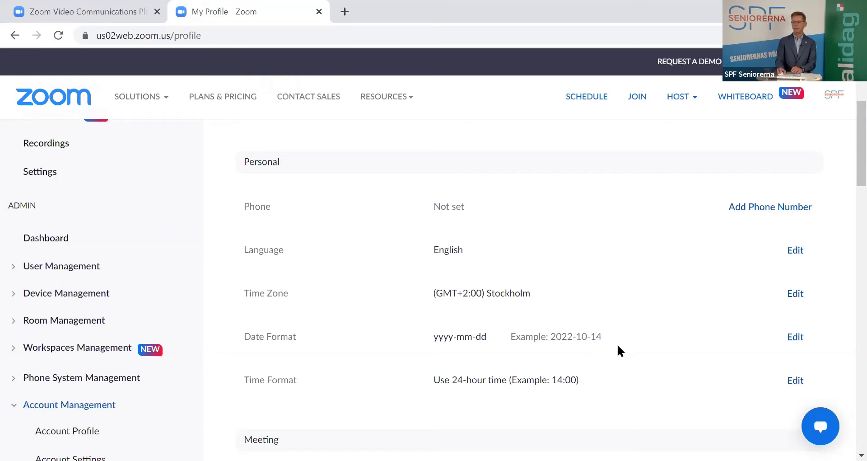
left_click(790, 339)
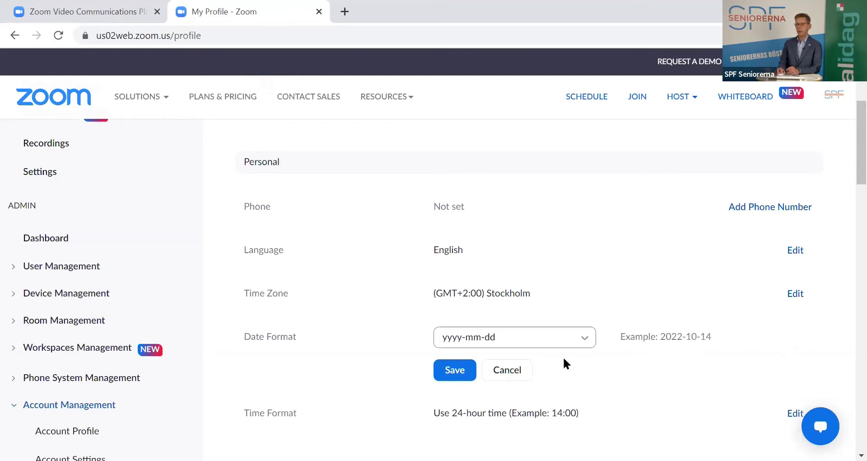
left_click(585, 339)
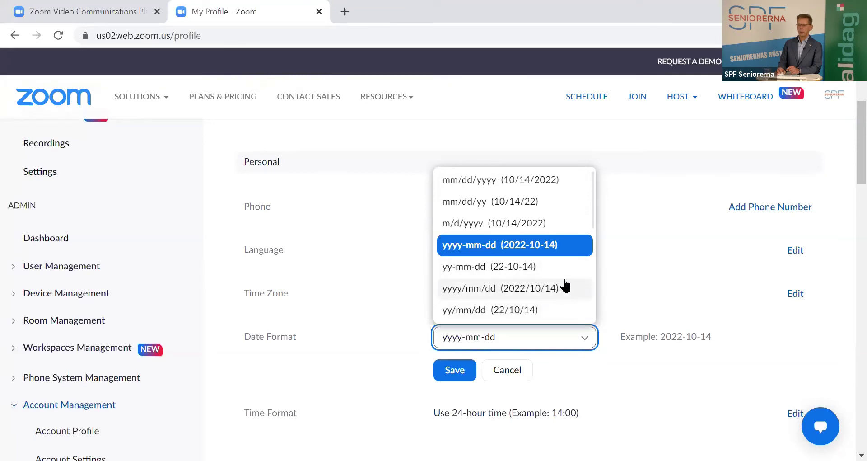
left_click(626, 312)
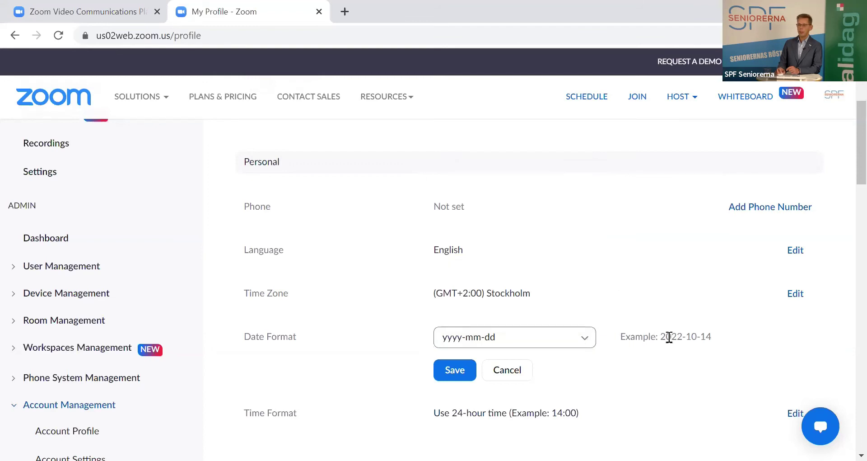
left_click(519, 374)
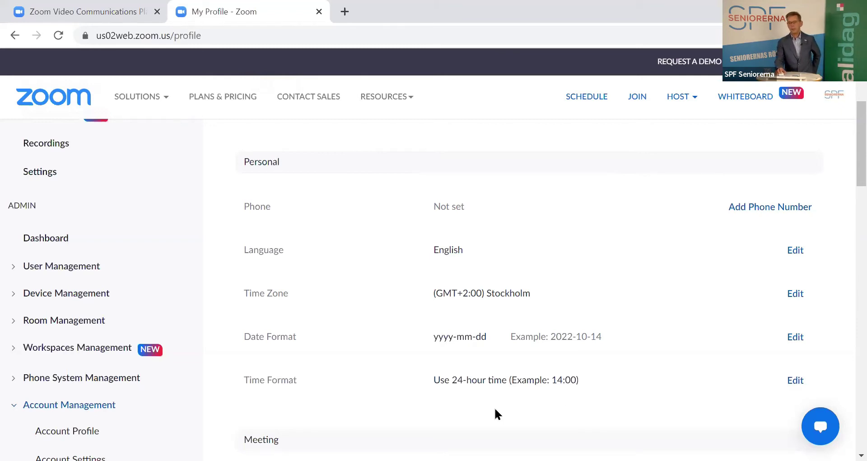
left_click(788, 381)
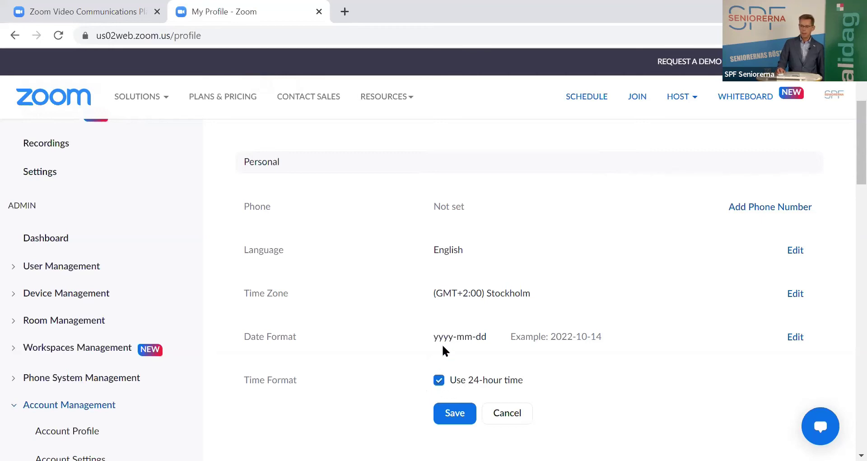
left_click(504, 417)
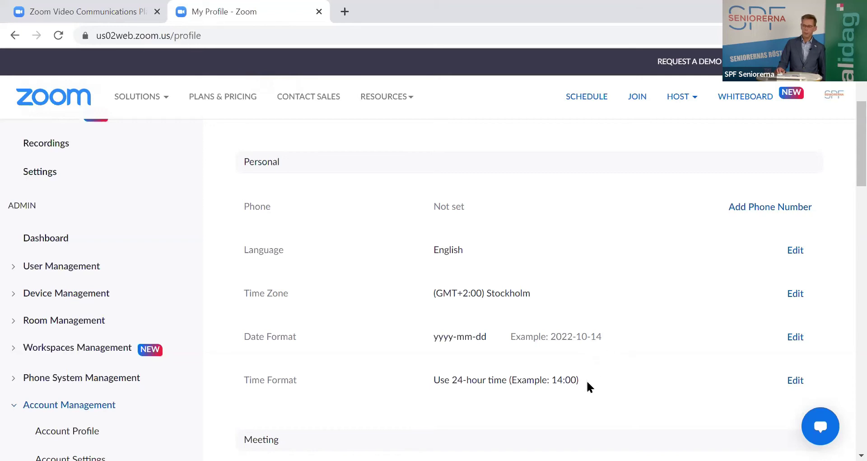
Step: Scroll to the Meeting section and unhide the Personal Meeting ID with its join link
scroll(588, 382, "down", 1)
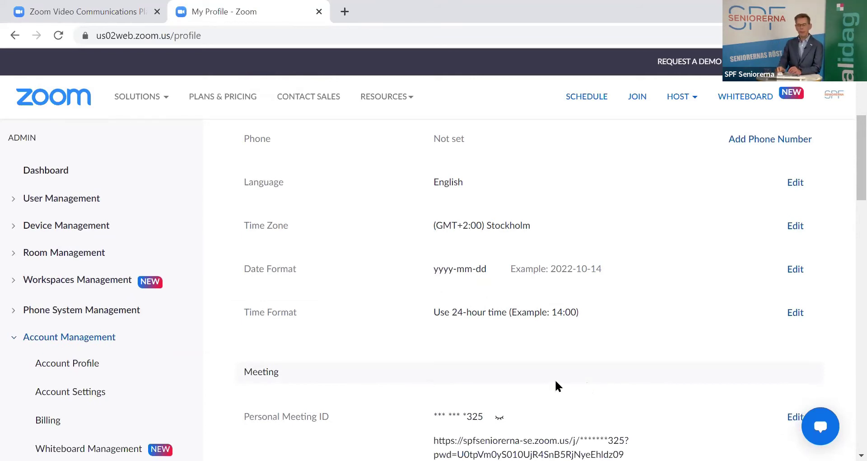
scroll(597, 354, "down", 3)
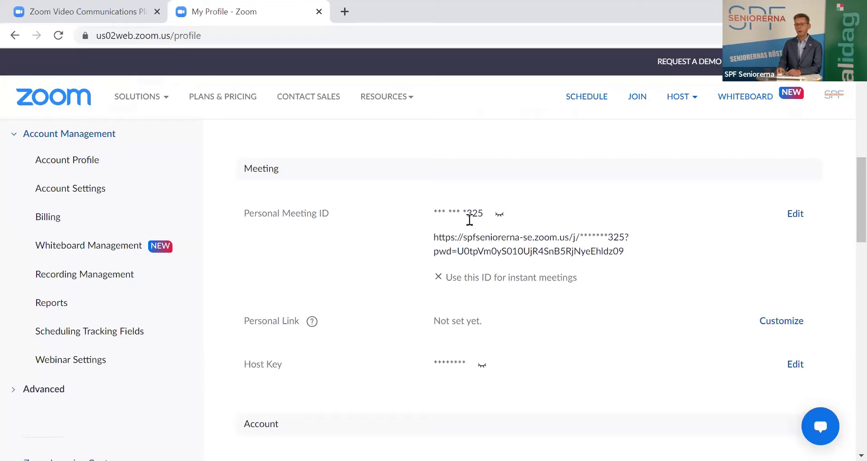
left_click(498, 224)
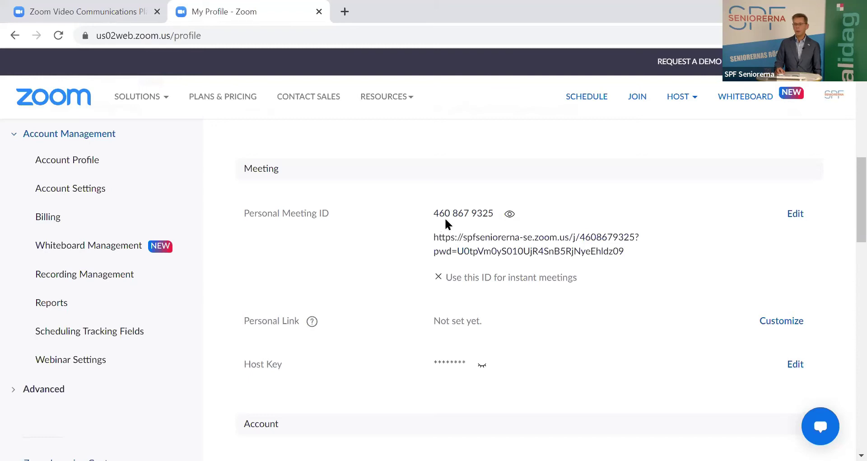
left_click_drag(445, 213, 449, 213)
left_click(495, 213)
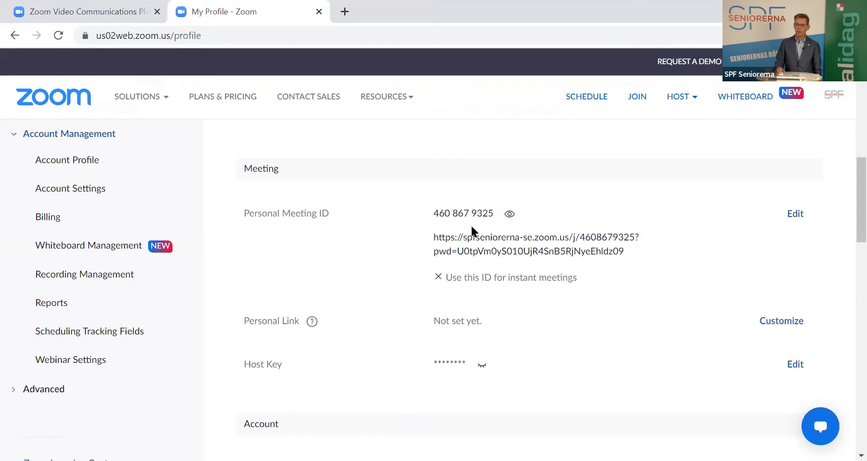
left_click_drag(434, 215, 456, 218)
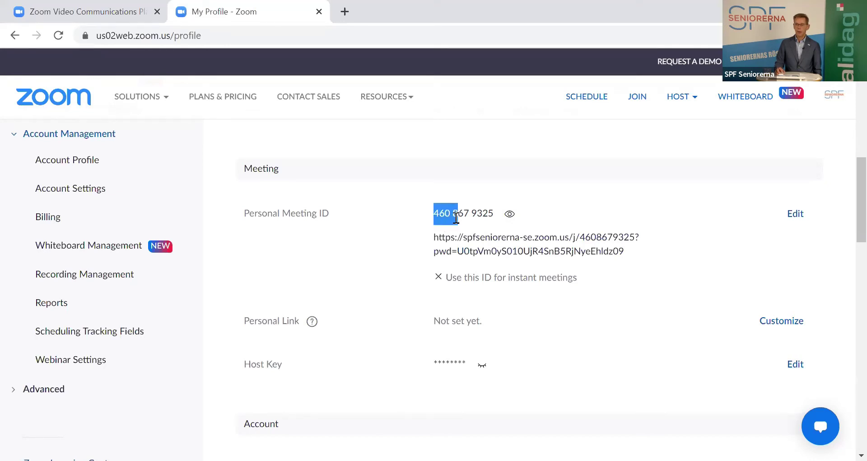
left_click(429, 216)
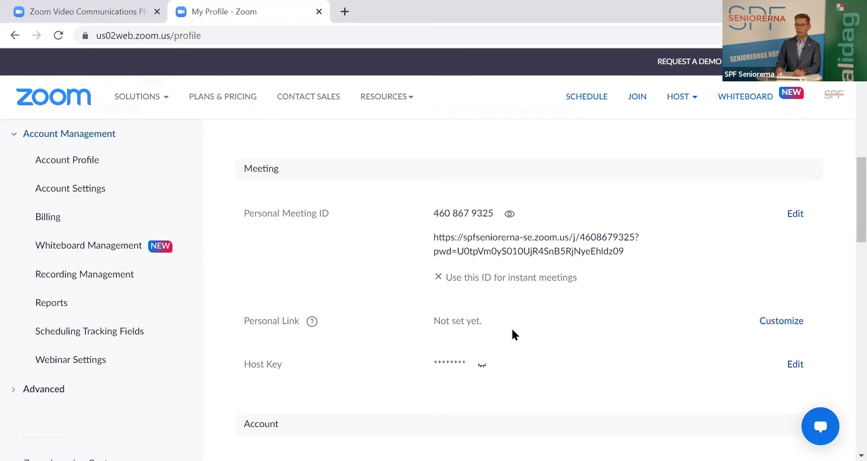
Step: Scroll past Host Key to the Account section showing Licensed status and 300-participant meetings
scroll(513, 330, "down", 2)
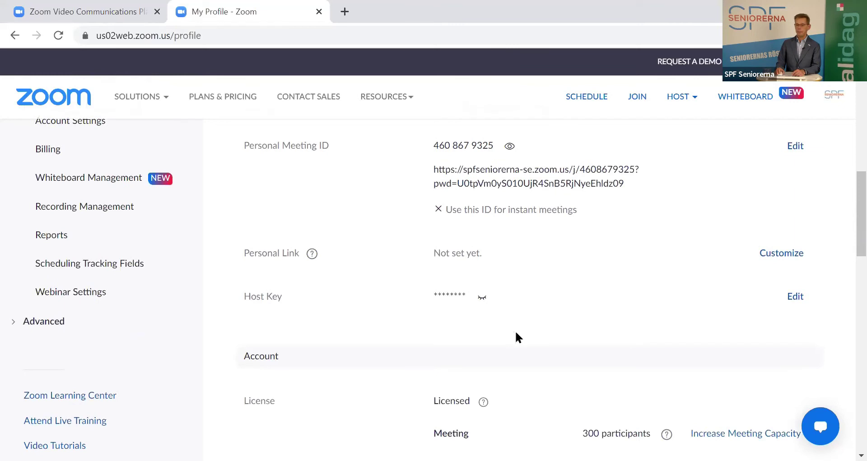
scroll(516, 332, "down", 2)
scroll(524, 333, "down", 2)
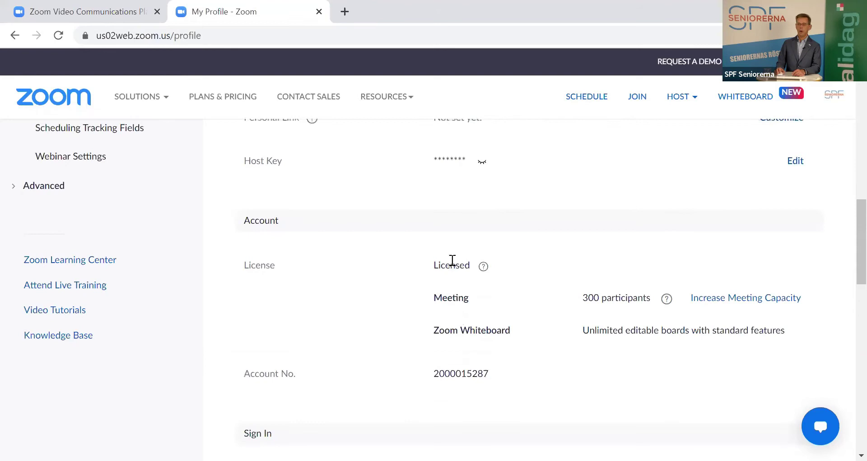
scroll(454, 259, "down", 2)
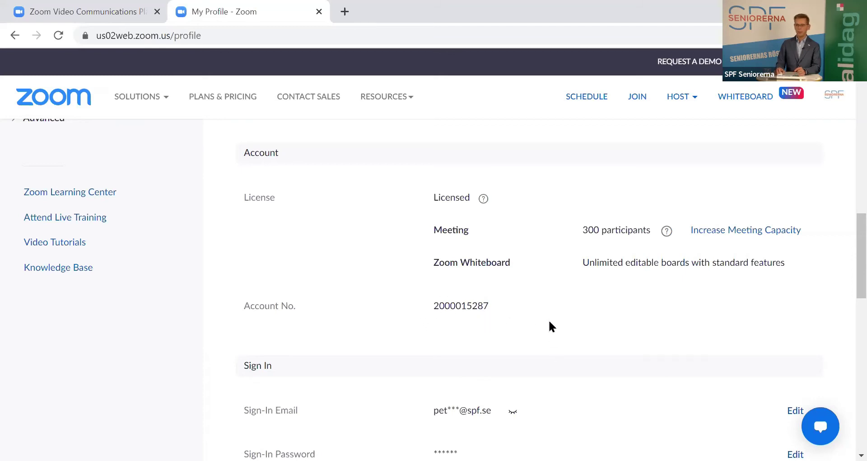
Step: Reveal the masked sign-in email in Sign In, then scroll on to the Others calendar settings
scroll(550, 326, "down", 1)
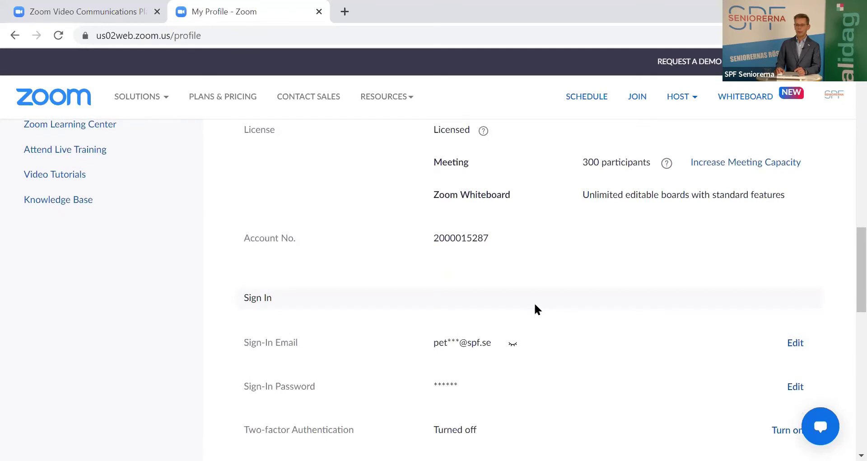
scroll(537, 265, "down", 2)
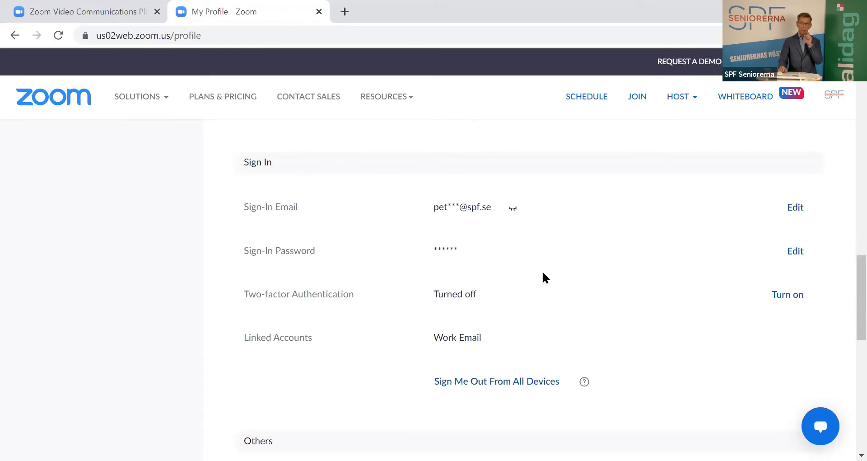
left_click(522, 207)
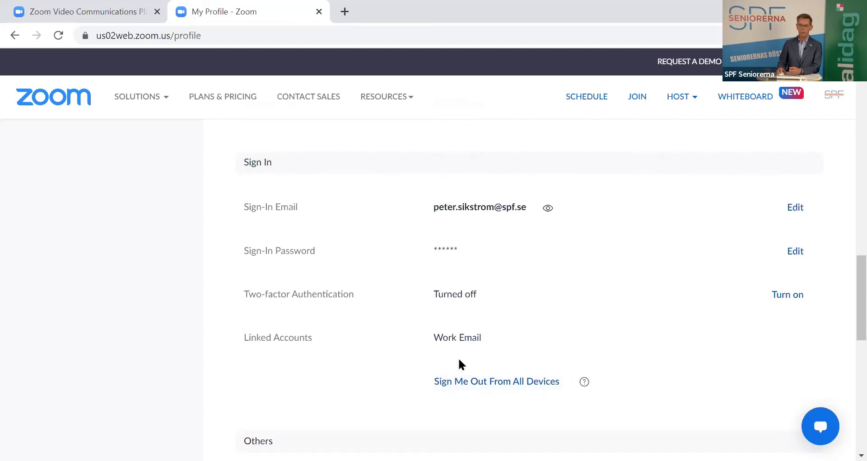
scroll(483, 352, "down", 2)
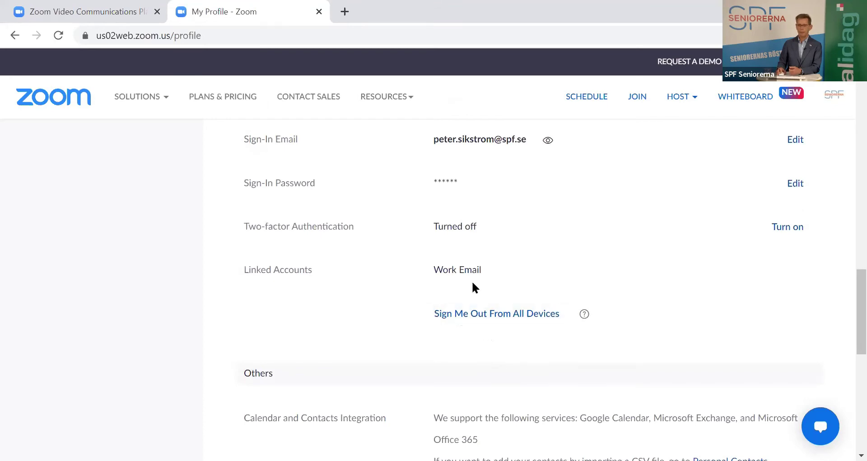
scroll(472, 283, "down", 3)
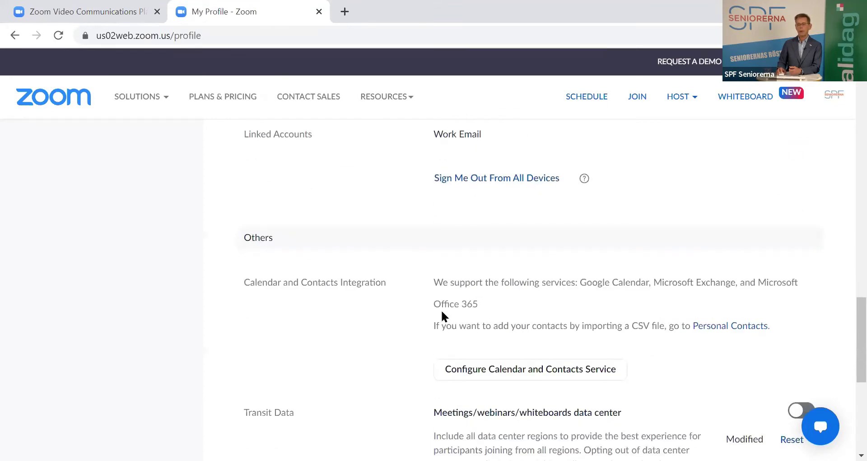
Step: Scroll down to the Transit Data section and the page footer
scroll(442, 312, "down", 3)
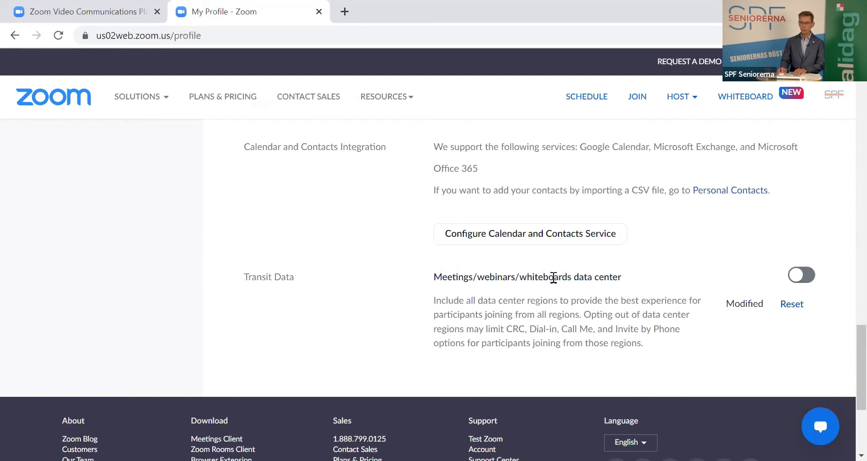
Step: Switch on the Transit Data data center option and review the ticked region checkboxes
left_click(793, 277)
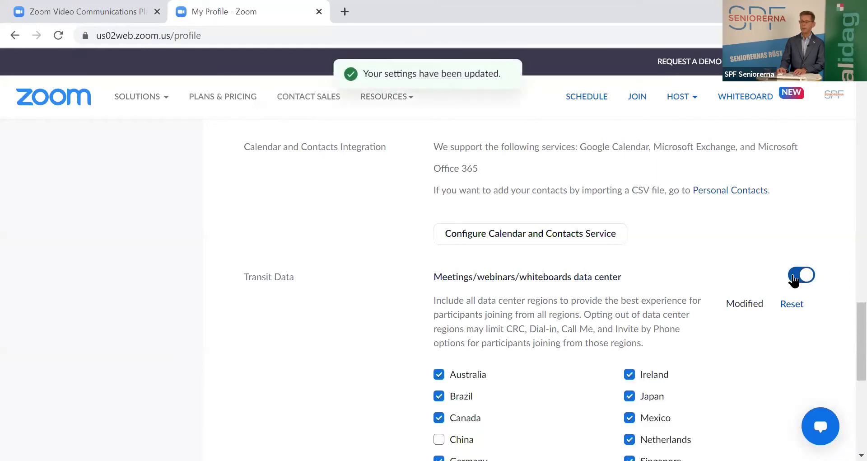
scroll(774, 269, "down", 3)
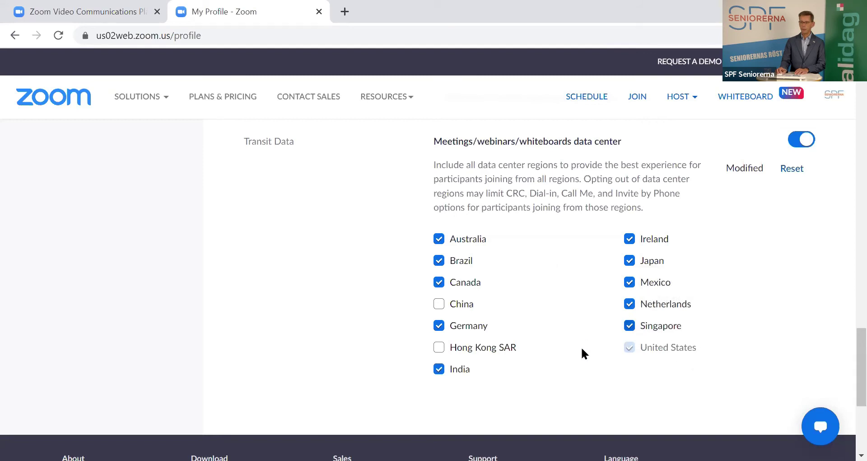
mouse_move(624, 347)
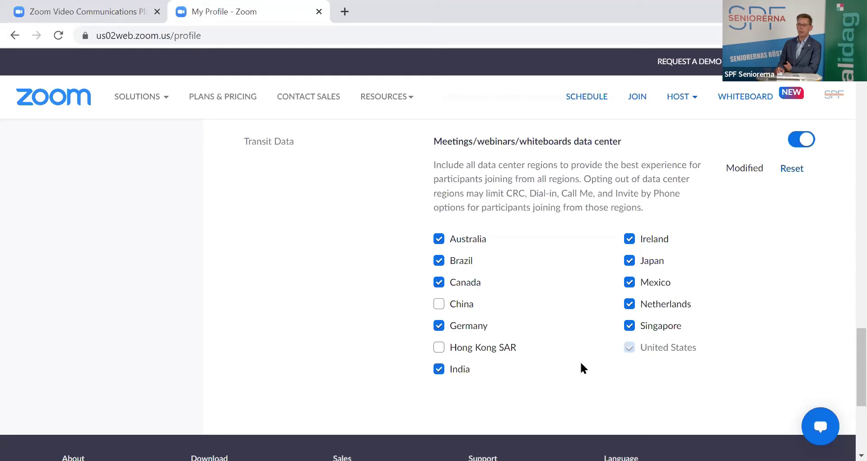
scroll(580, 363, "up", 10)
scroll(579, 364, "up", 4)
scroll(578, 364, "down", 20)
scroll(578, 368, "up", 6)
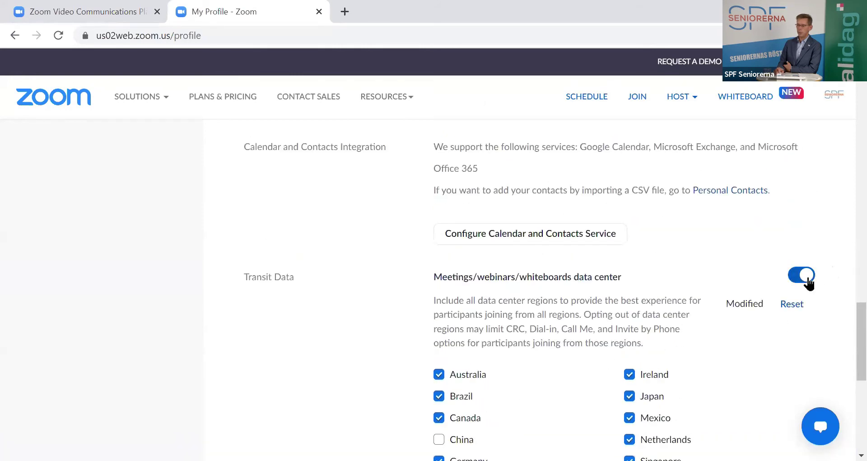
left_click(807, 278)
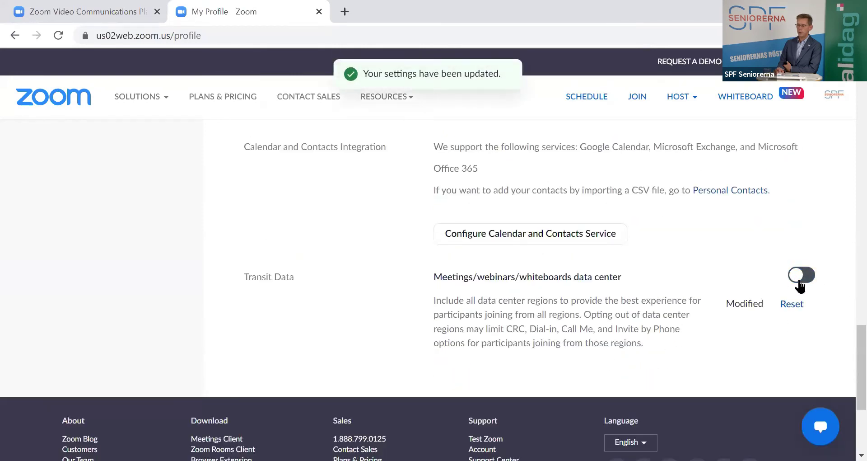
left_click(801, 277)
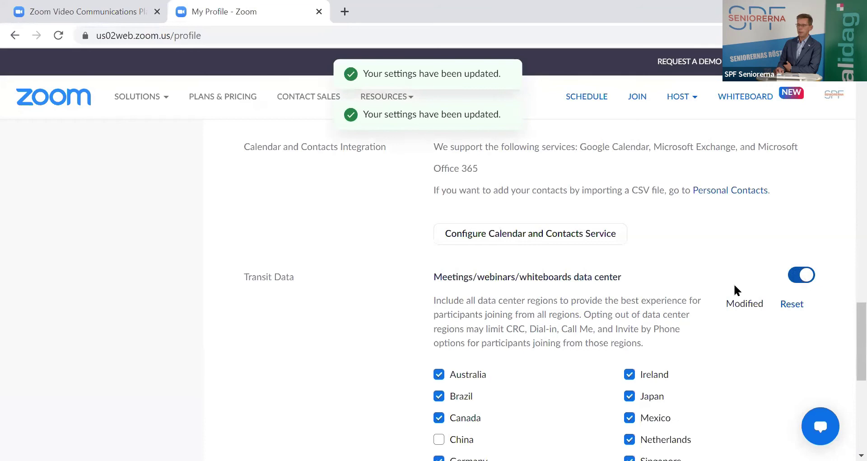
scroll(576, 374, "down", 3)
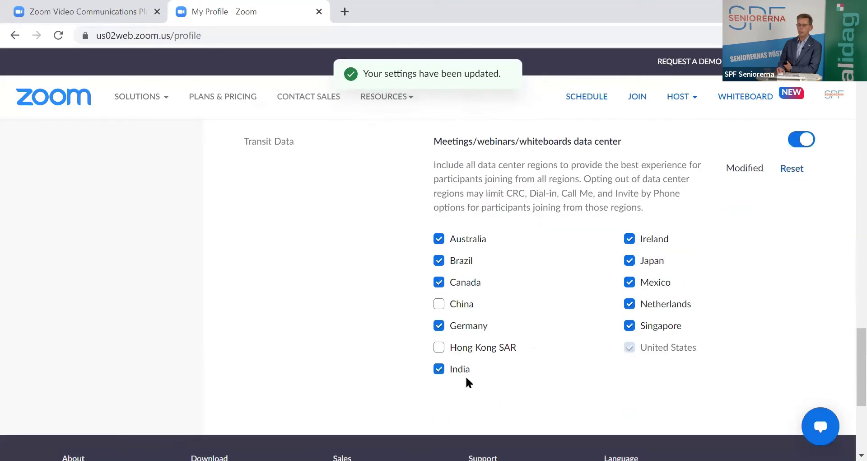
left_click(440, 305)
left_click(439, 304)
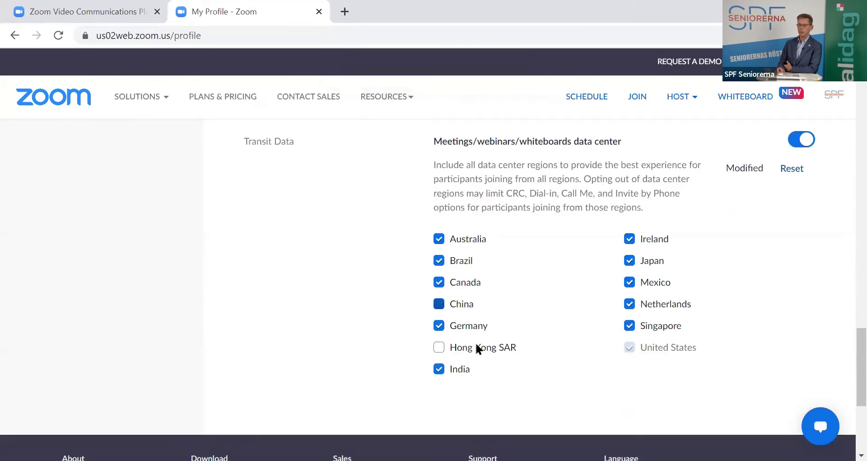
scroll(495, 366, "down", 2)
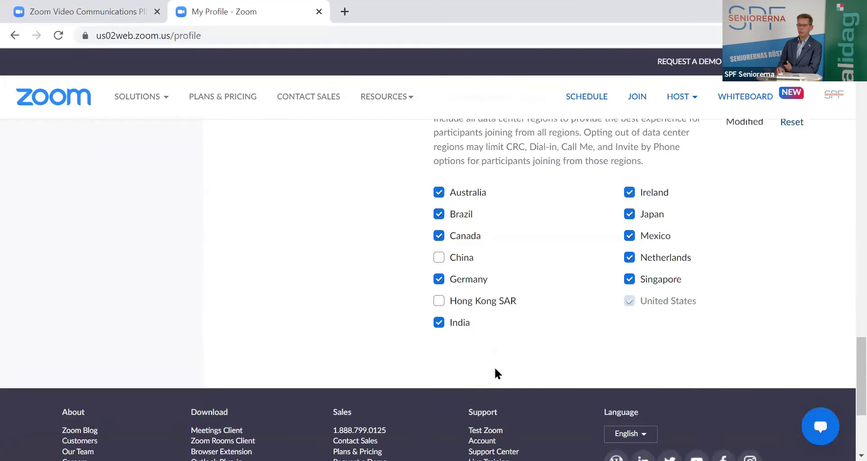
scroll(476, 370, "up", 15)
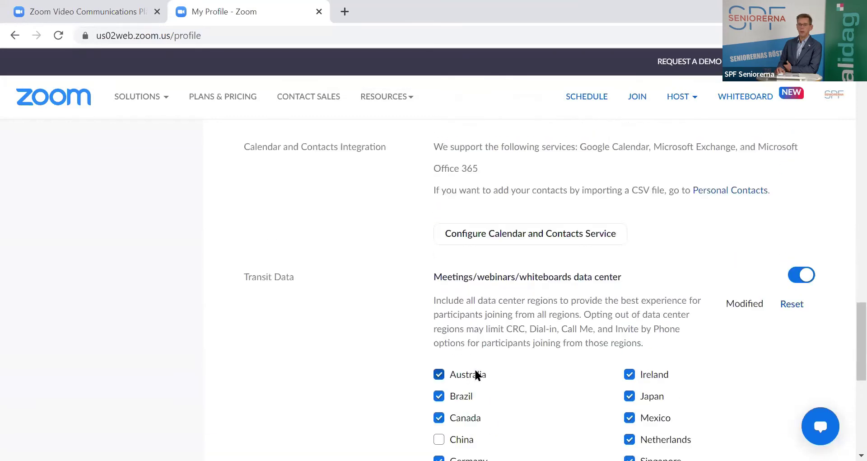
Step: Return to the top of the profile and go to the Meetings page from the sidebar
scroll(473, 369, "up", 10)
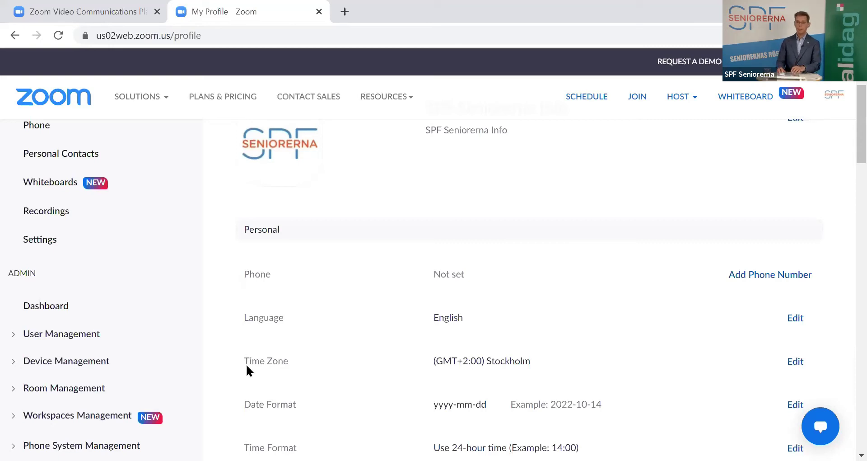
scroll(133, 261, "up", 3)
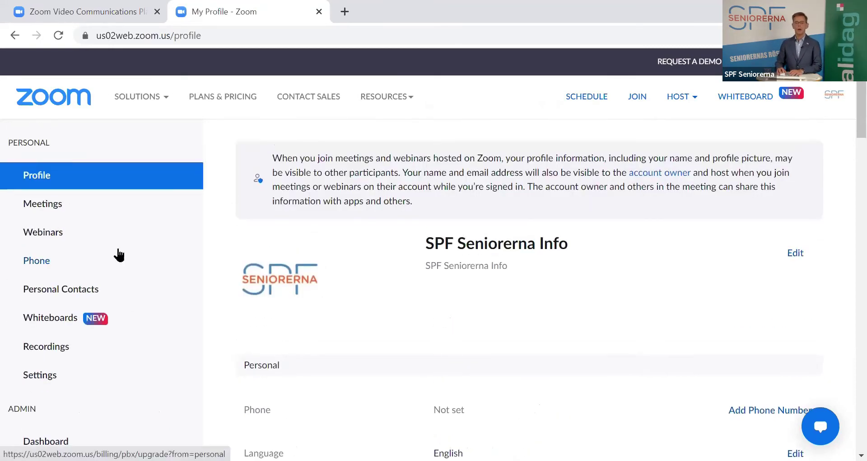
left_click(48, 210)
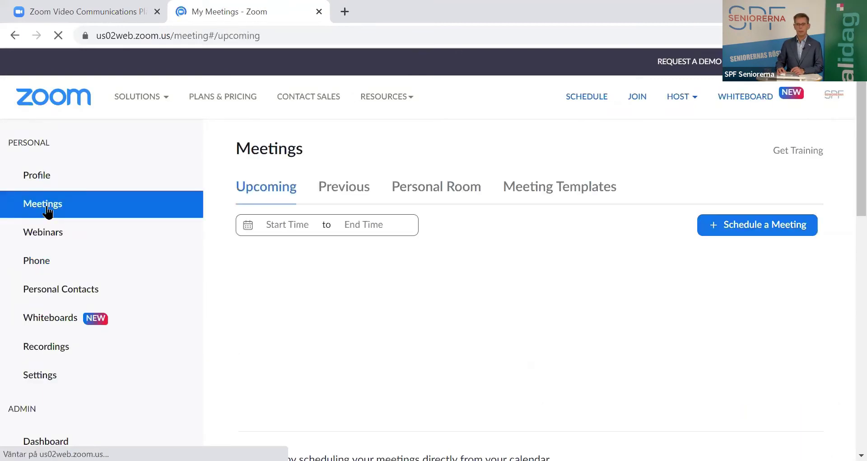
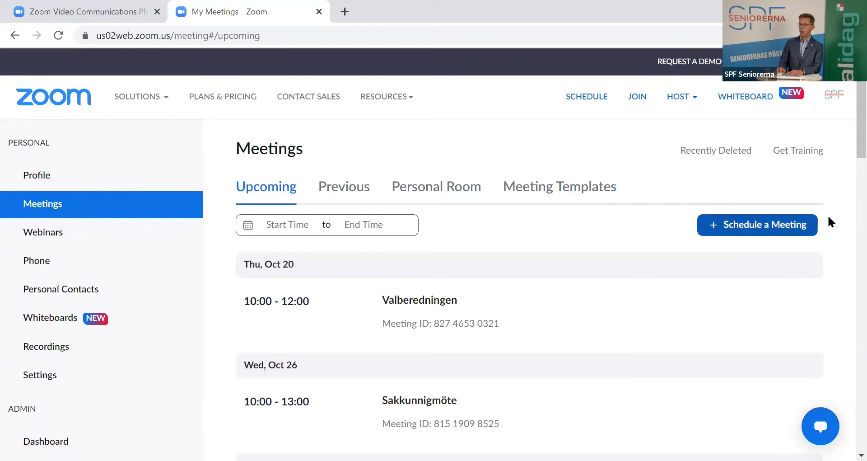
Step: Start a new meeting from the Meetings page to get the prefilled Schedule Meeting form
left_click(746, 229)
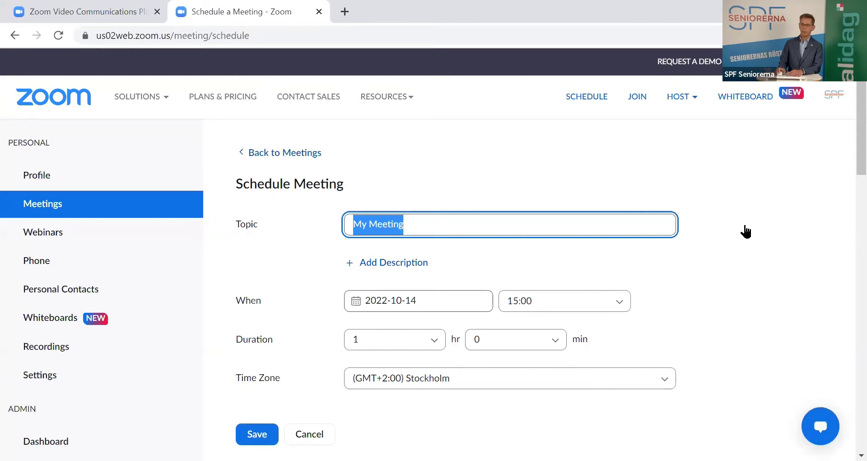
Step: Enter the host's Swedish test-meeting title as the topic and add an empty description field
scroll(640, 223, "down", 1)
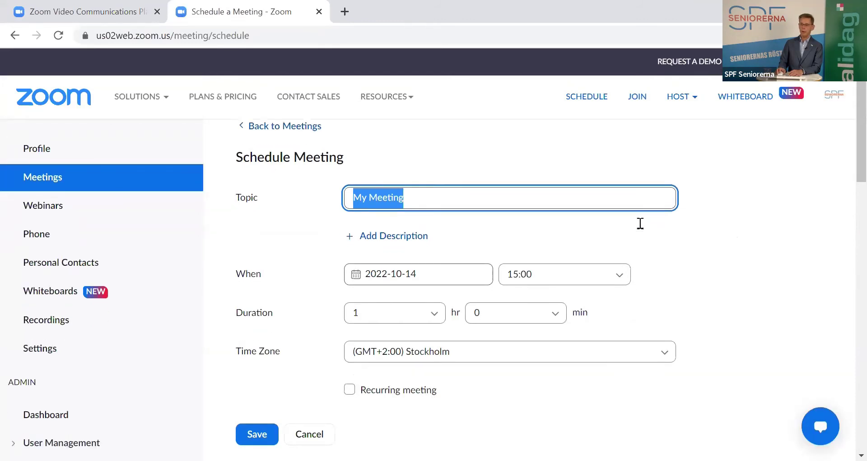
scroll(641, 223, "up", 1)
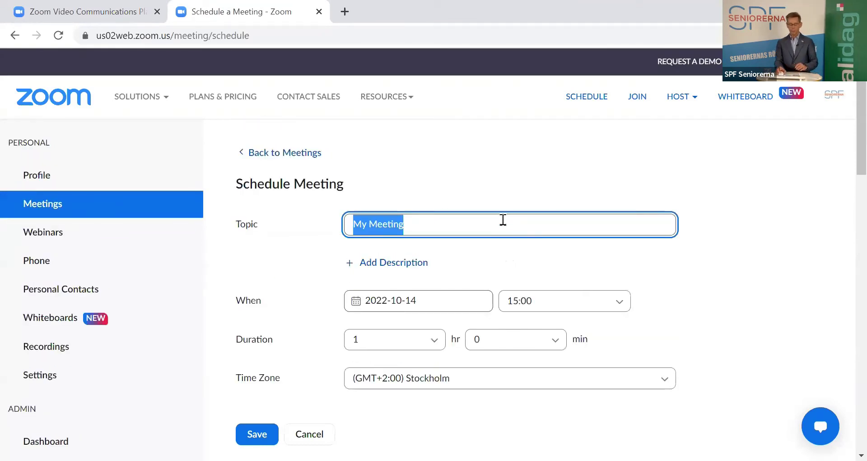
type("Peters")
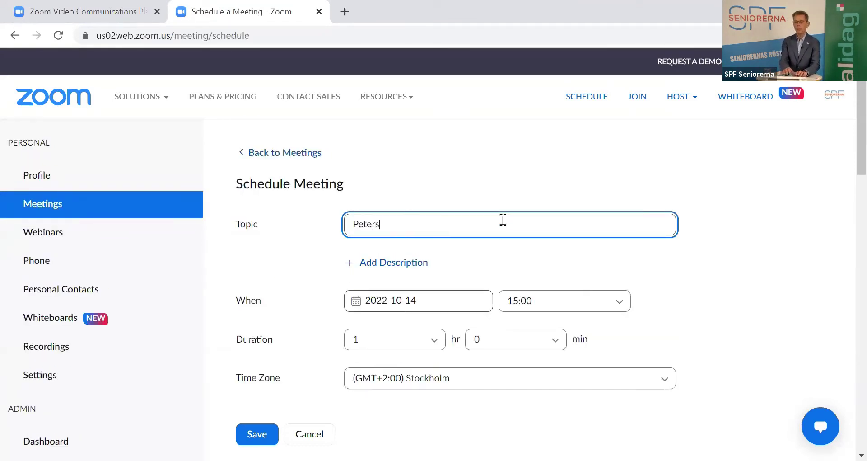
type(" testmöte")
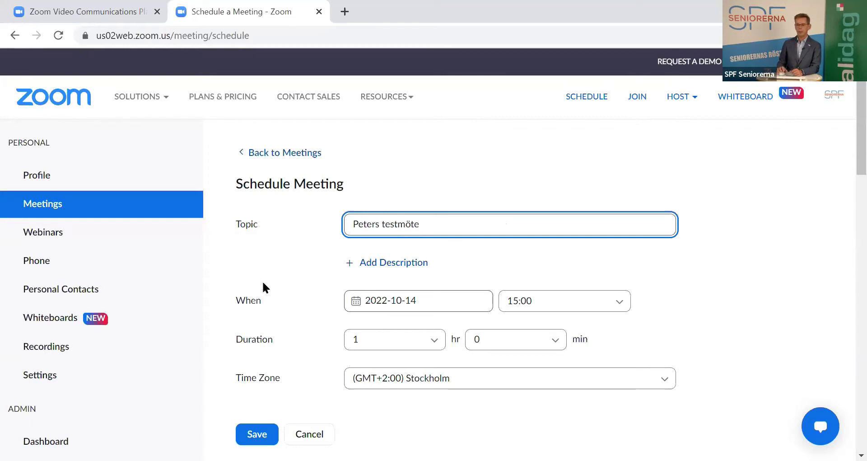
left_click(283, 254)
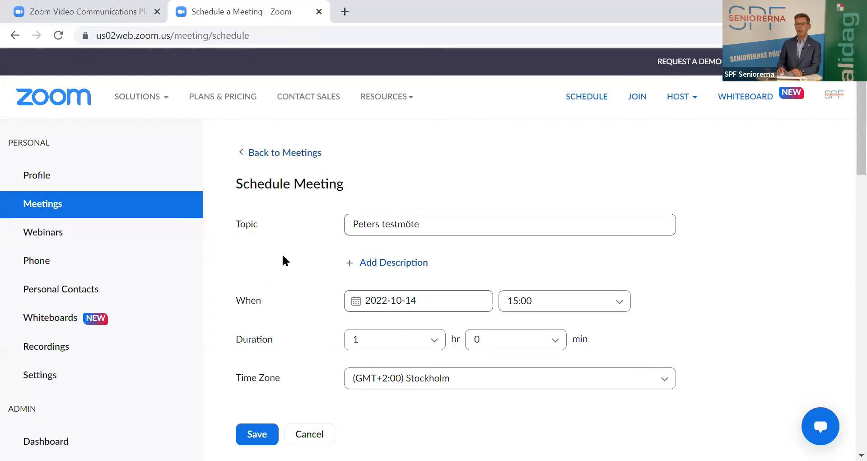
left_click(366, 263)
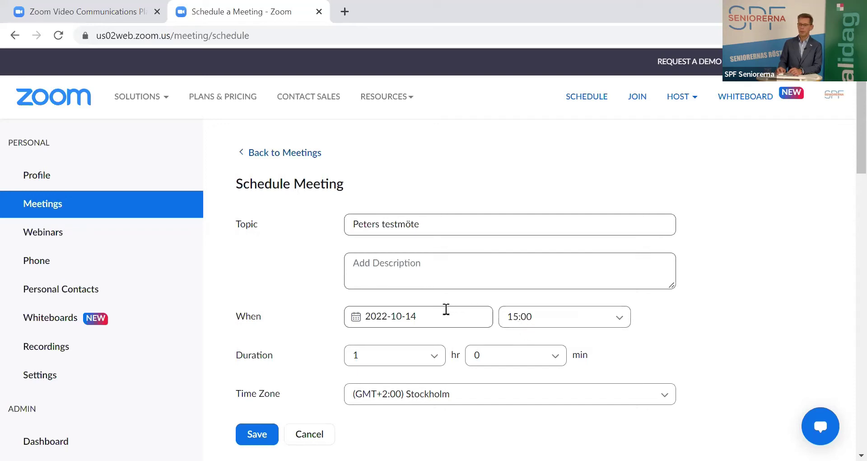
Step: Pick 27 October 2022 as the meeting date in the date picker
left_click(406, 315)
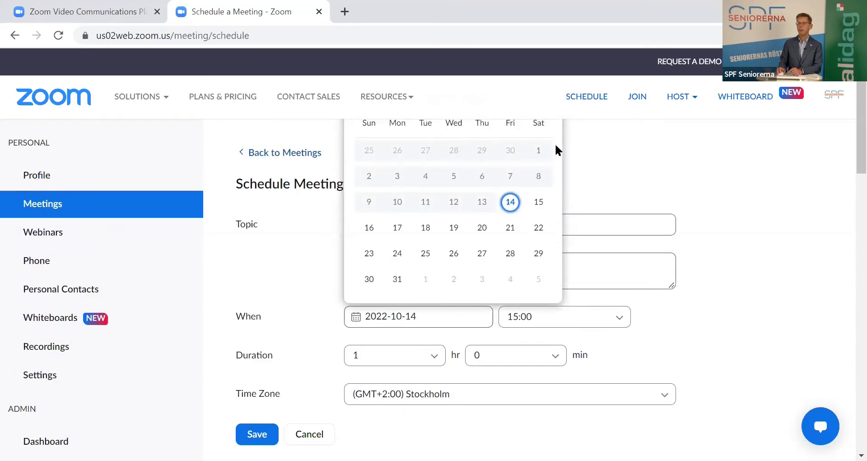
triple_click(570, 178)
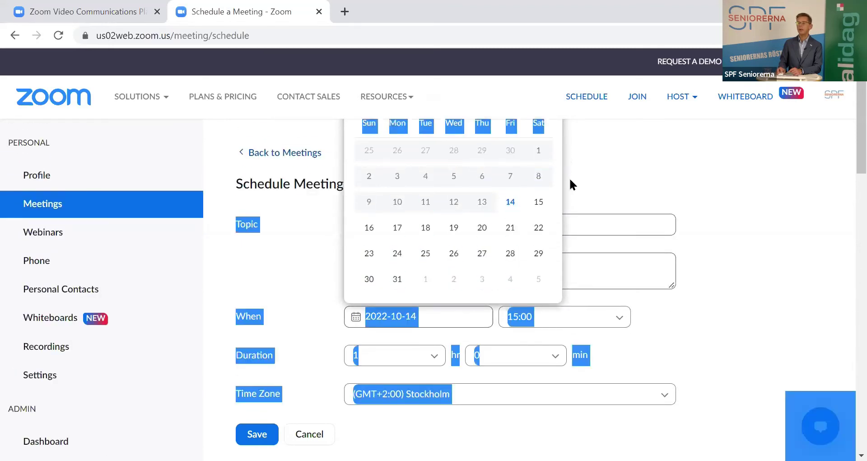
left_click(591, 157)
left_click(489, 312)
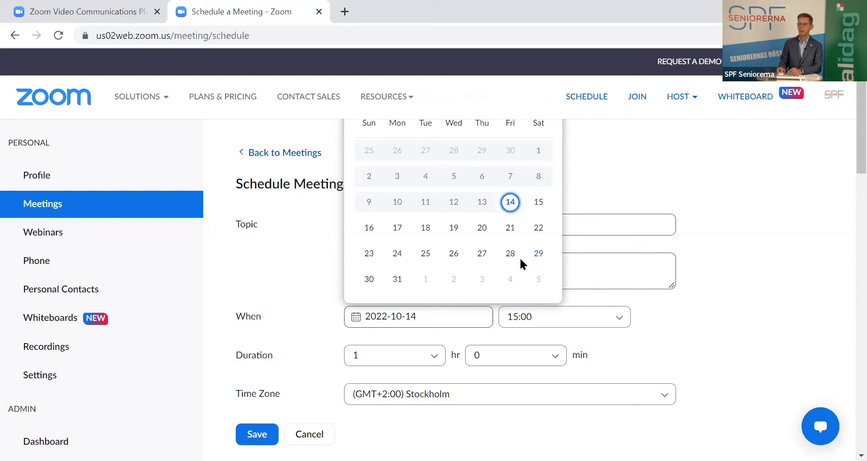
key("Down")
key("Down")
key("Down")
key("Down")
key("Down")
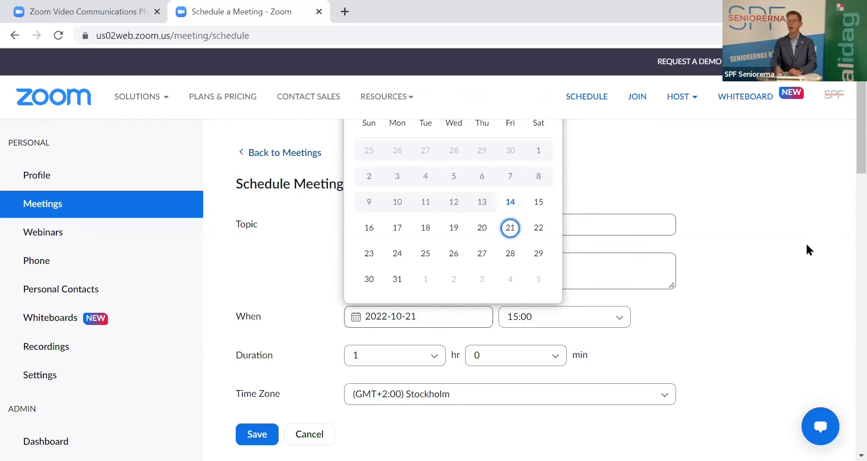
key("Up")
key("Up")
key("Up")
key("Up")
key("Up")
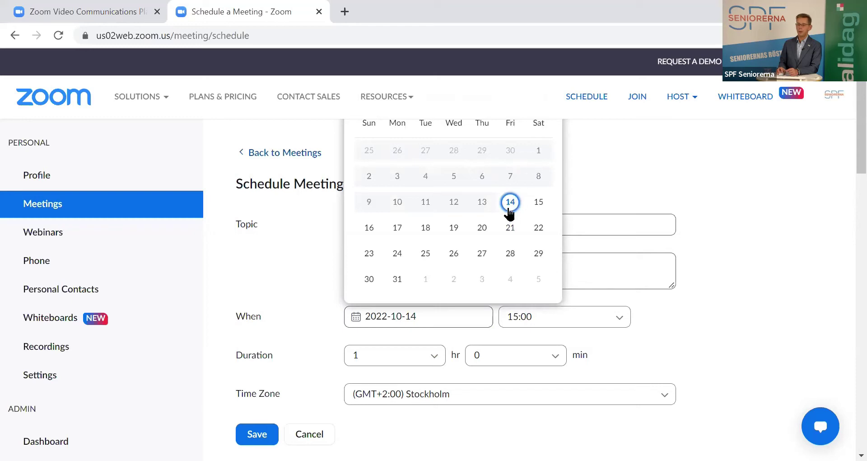
left_click(483, 257)
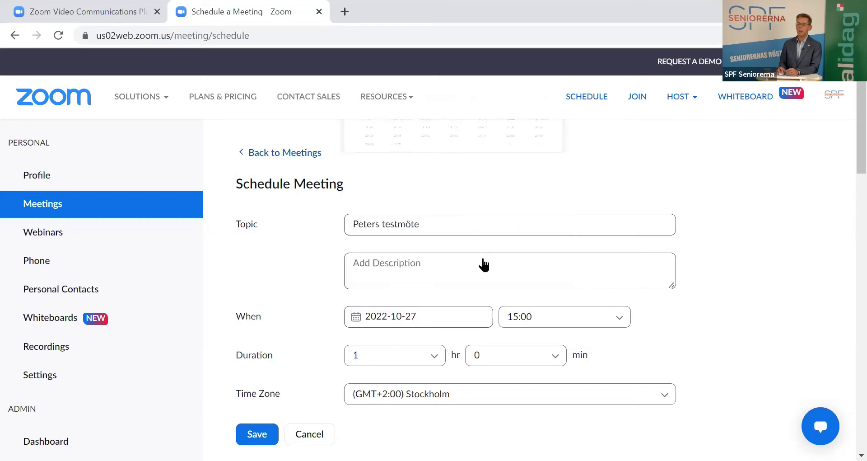
left_click(433, 316)
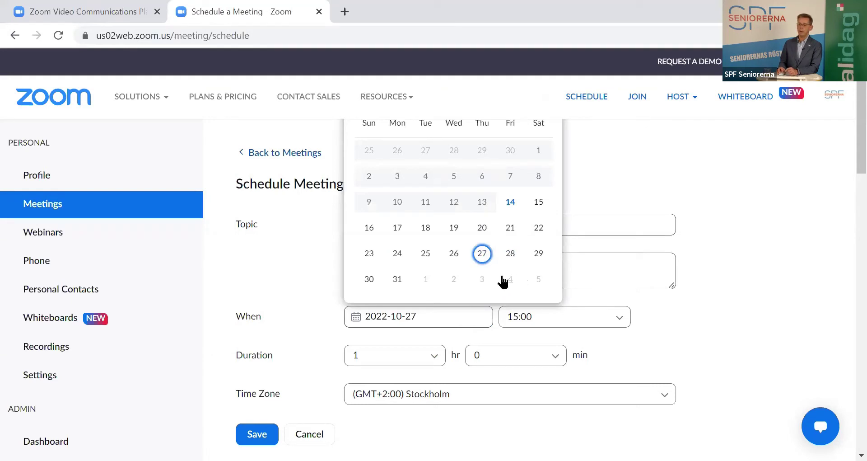
left_click(396, 253)
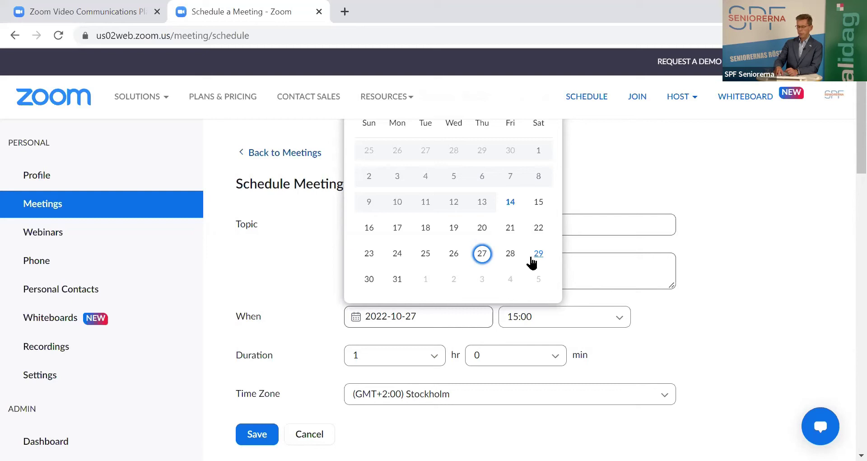
Step: Step the meeting date to 24 December 2022 with the arrow keys and confirm
key("Down")
key("Down")
key("Down")
key("Down")
key("Down")
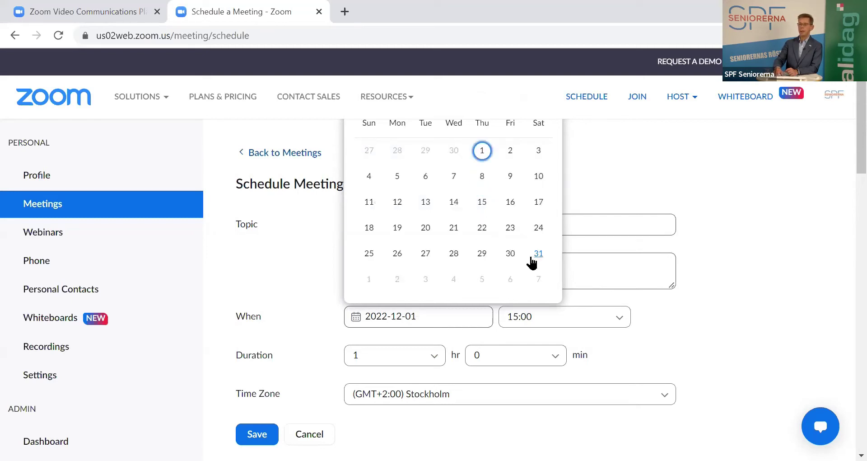
key("Down")
key("Down")
key("Down")
key("Right")
key("Right")
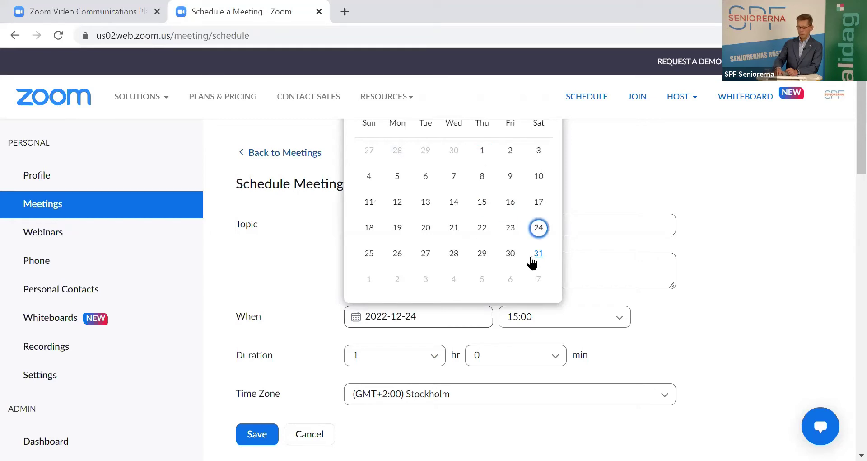
key("Return")
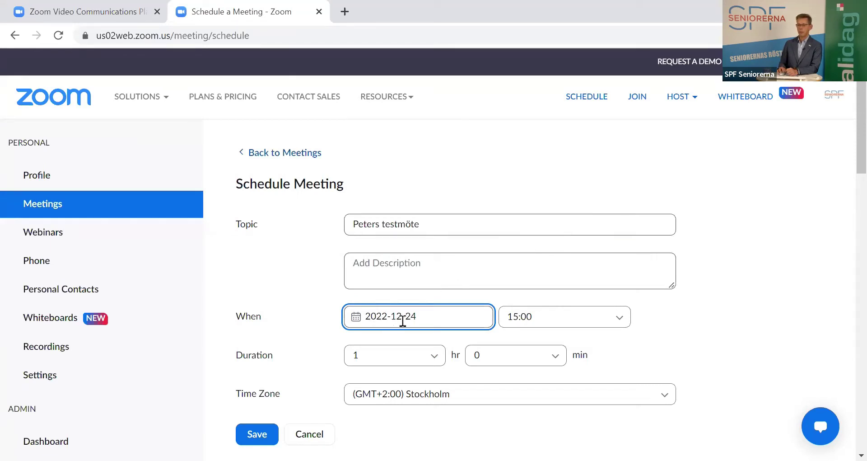
Step: Discard the entries by reloading a fresh Schedule Meeting form
left_click(450, 317)
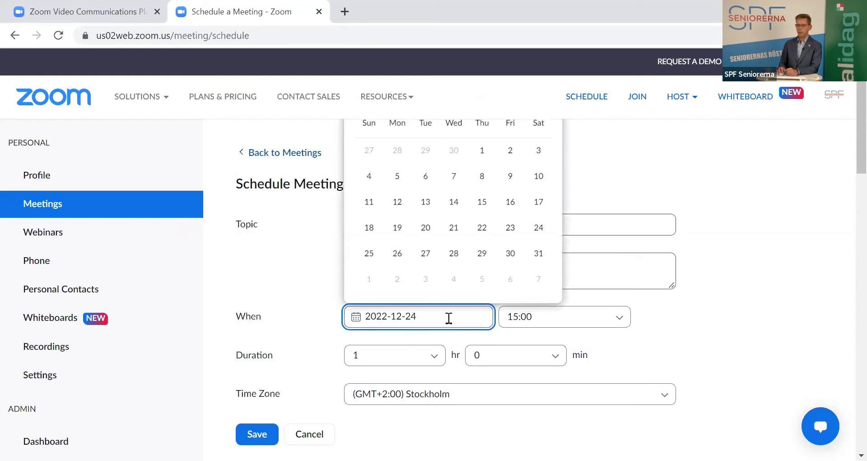
left_click(306, 270)
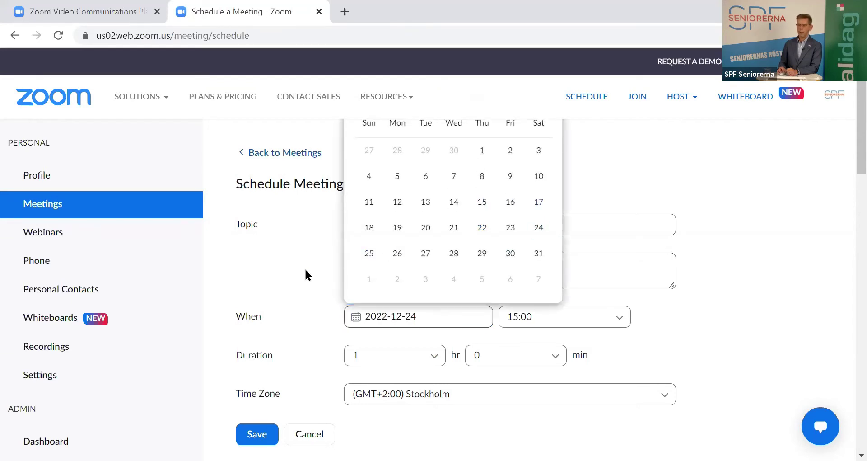
left_click(428, 315)
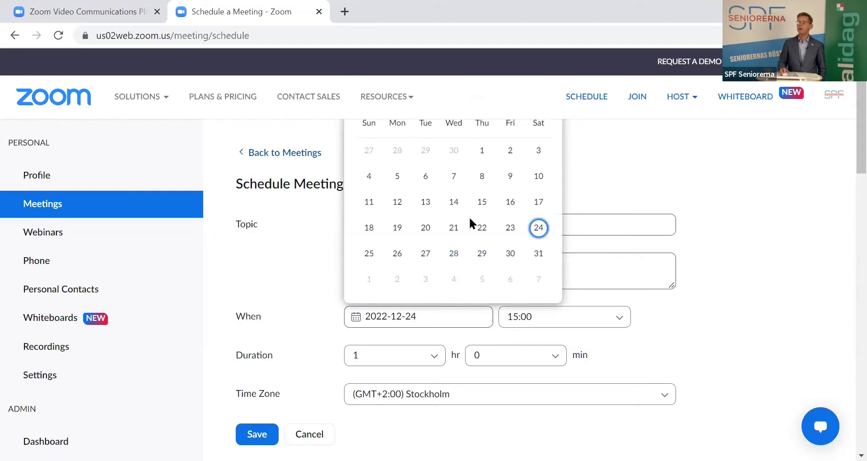
left_click(557, 119)
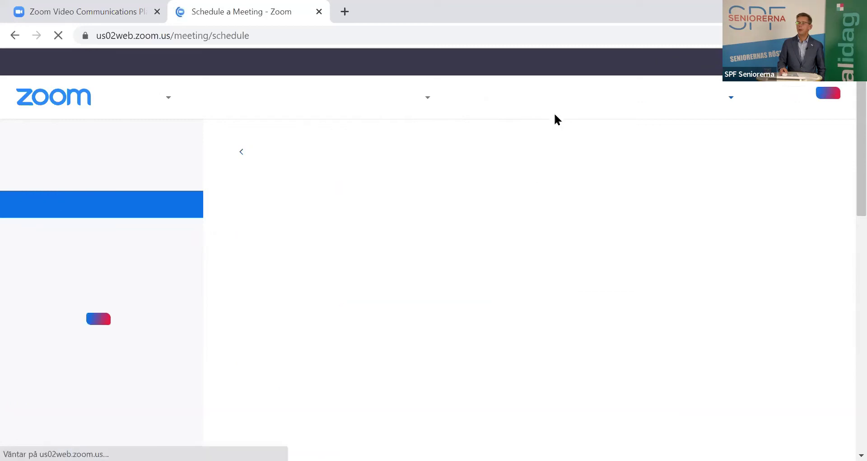
Step: Go back to the meetings list and begin scheduling a new meeting
left_click(13, 35)
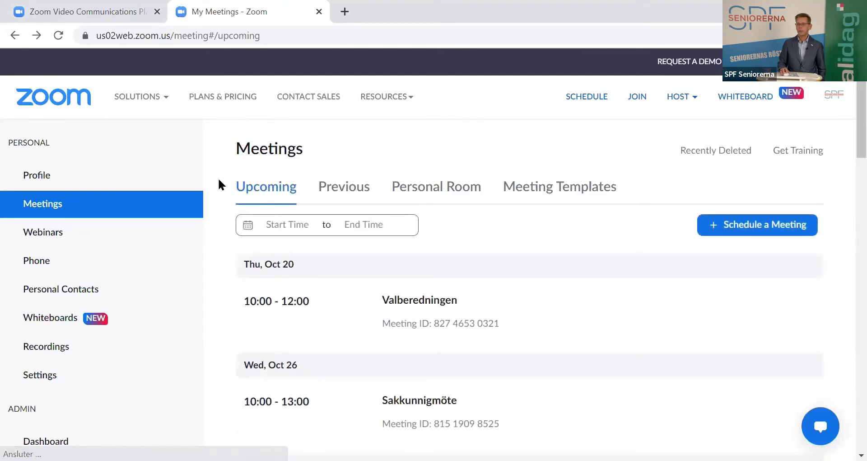
left_click(740, 228)
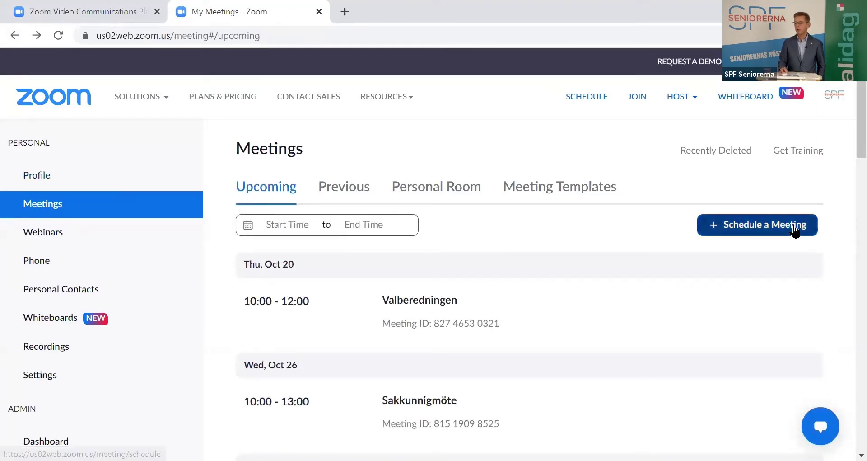
left_click(766, 230)
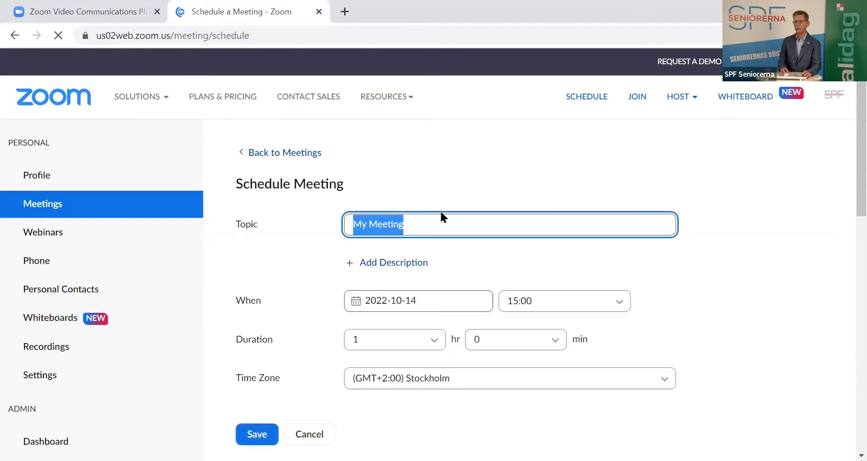
Step: Replace the topic with the host's Swedish test-meeting title
type(">")
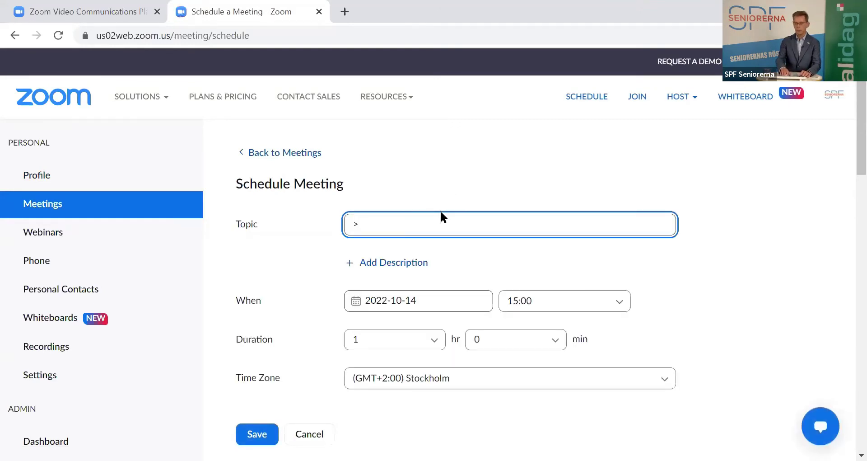
key("BackSpace")
type("Peters testmöte")
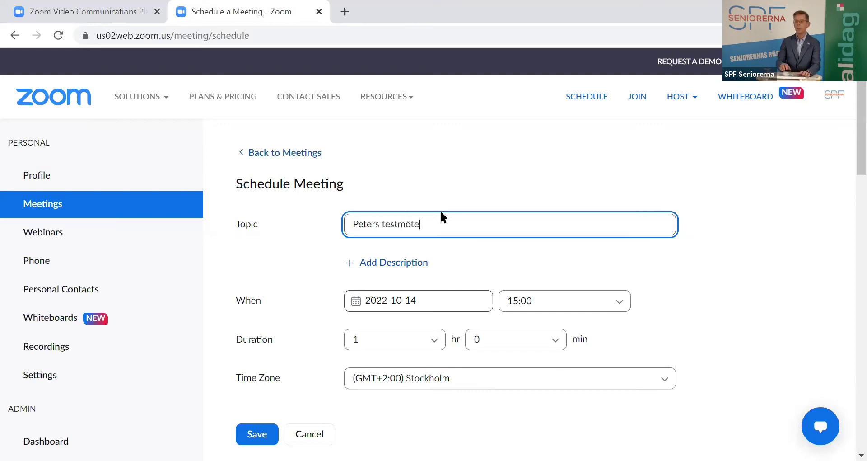
left_click(432, 302)
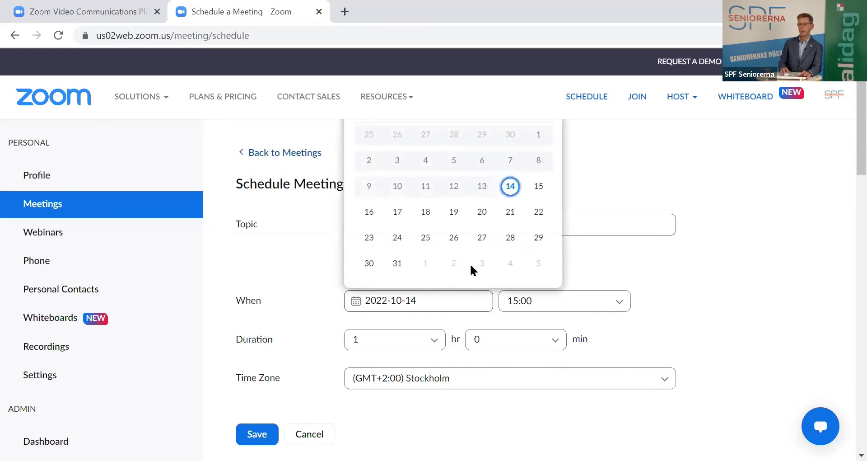
Step: Move the meeting date to 24 December 2022 with the arrow keys and confirm it
key("Down")
key("Down")
key("Down")
key("Down")
key("Down")
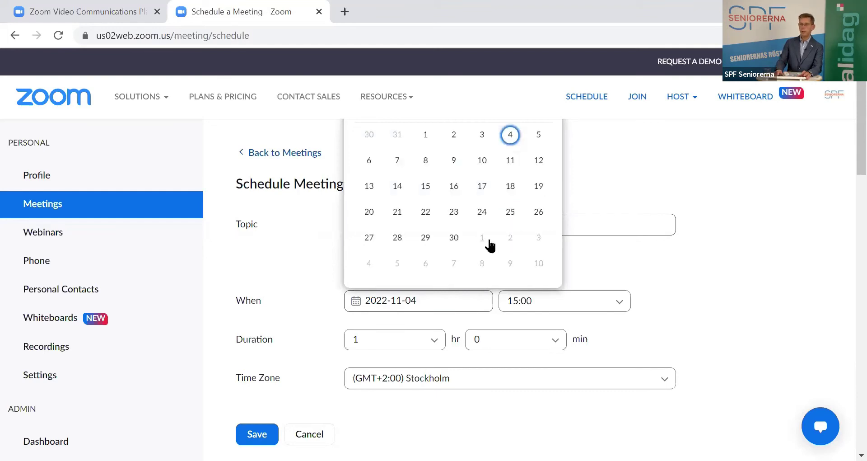
key("Down")
key("Down")
key("Down")
key("Down")
key("Down")
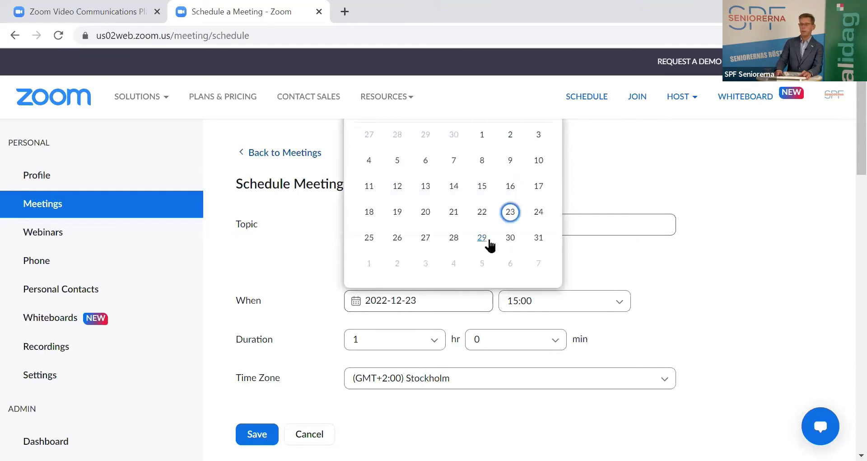
key("Right")
key("Return")
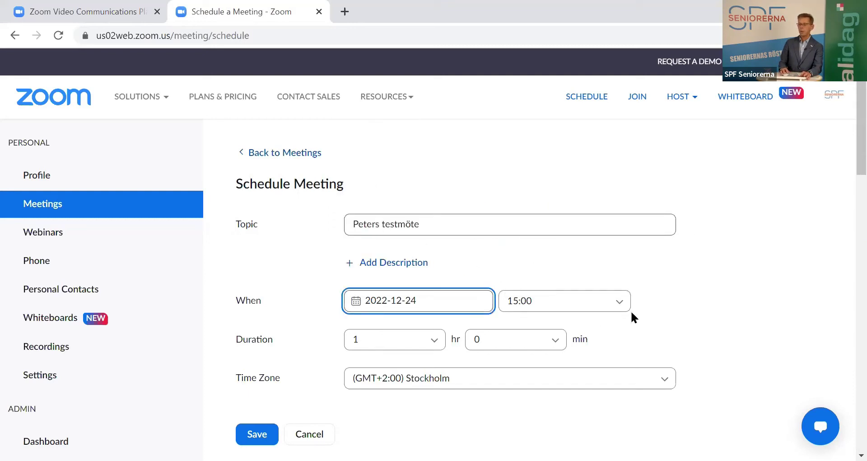
left_click(620, 303)
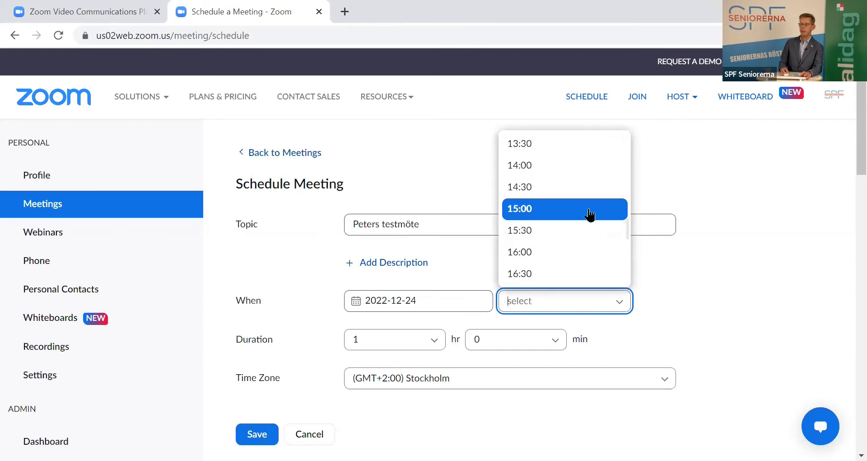
Step: Choose 11:00 from the start-time list
scroll(590, 215, "up", 1)
scroll(589, 217, "up", 5)
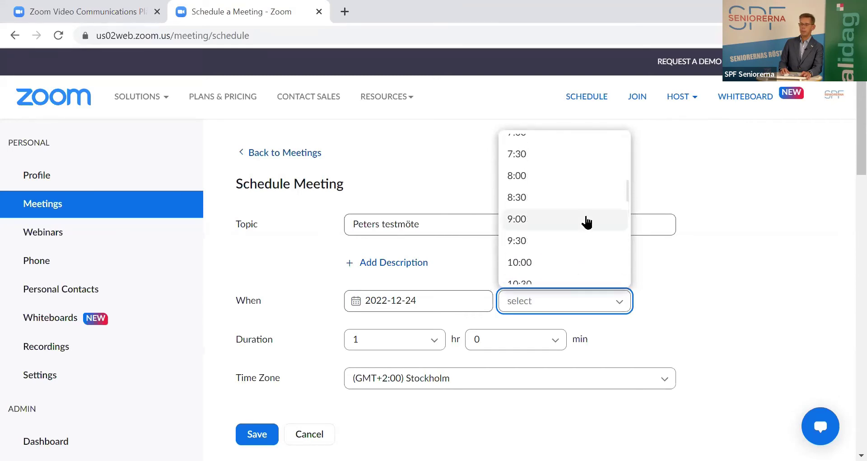
scroll(587, 221, "down", 5)
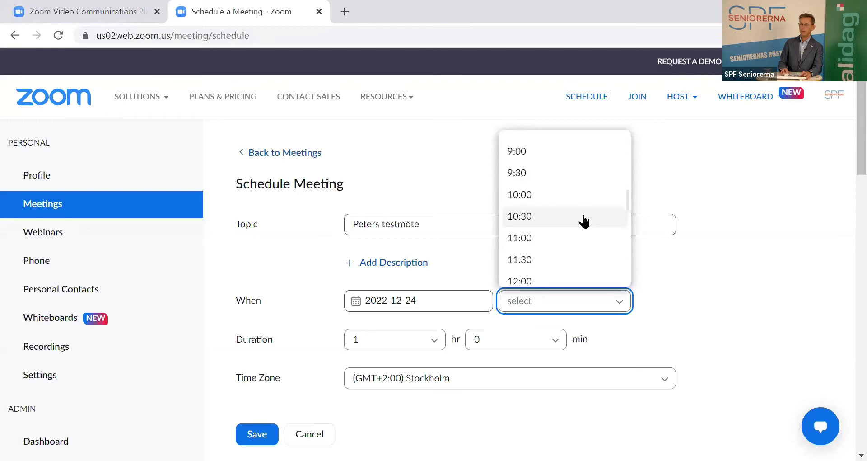
scroll(584, 222, "down", 3)
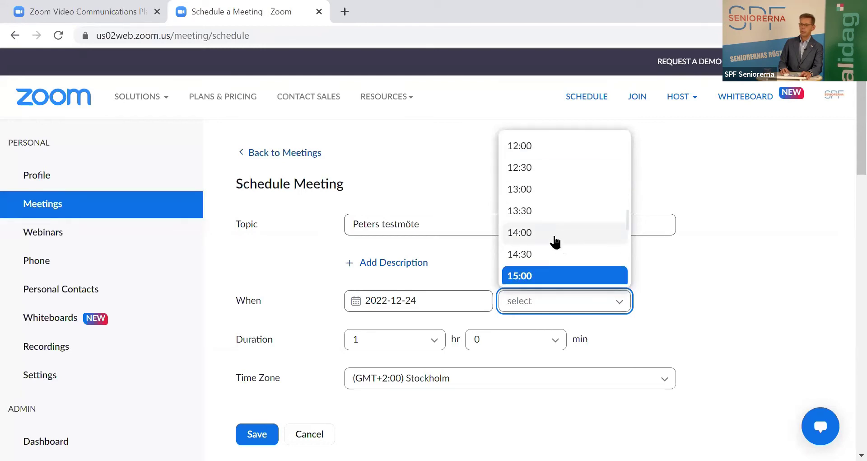
scroll(555, 242, "up", 3)
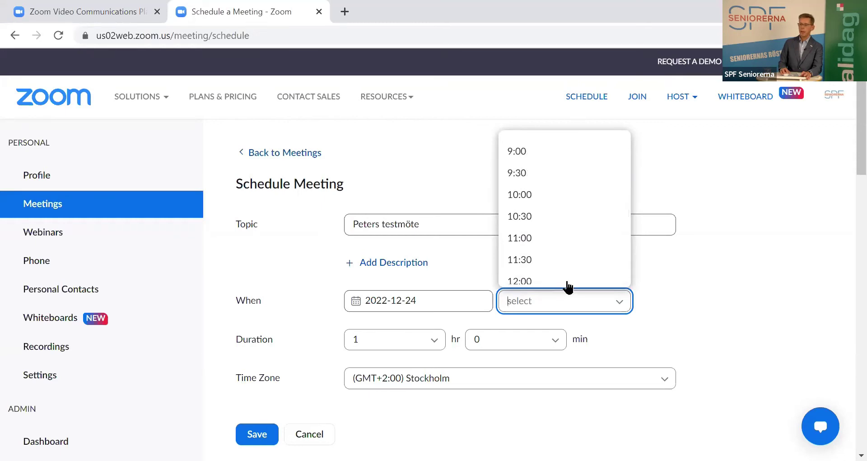
left_click(554, 240)
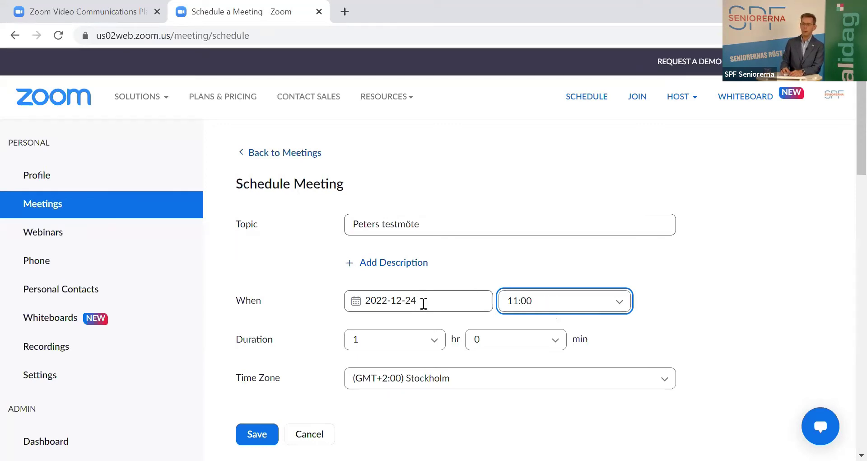
Step: Keep the duration at 1 hour and set the minutes to 30
left_click(375, 339)
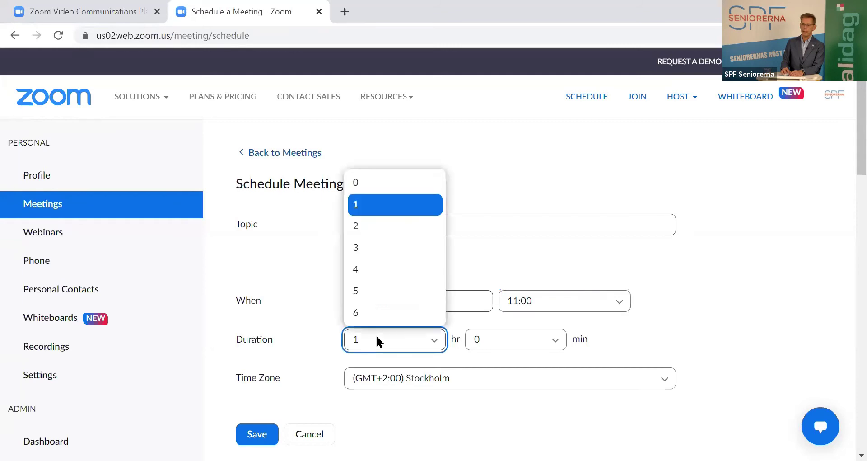
left_click(369, 207)
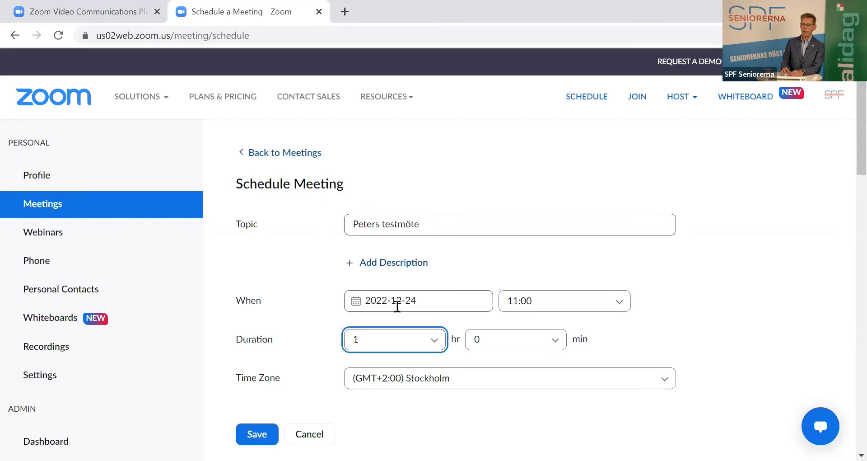
left_click(515, 342)
left_click(516, 339)
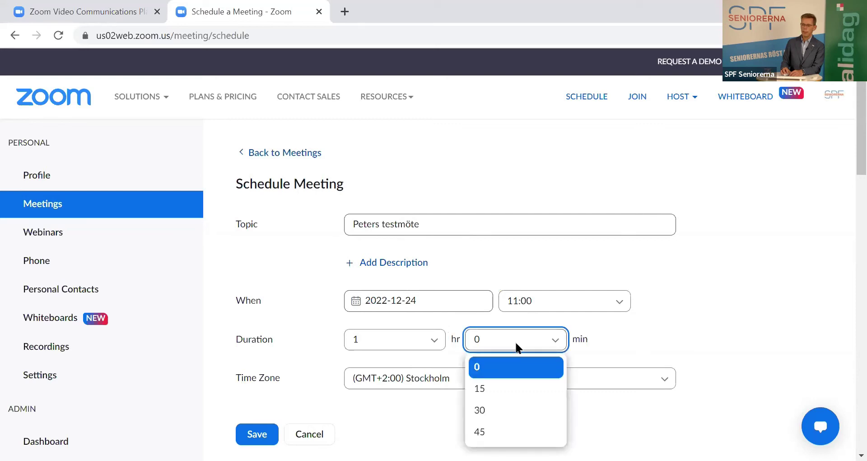
left_click(509, 409)
left_click(663, 323)
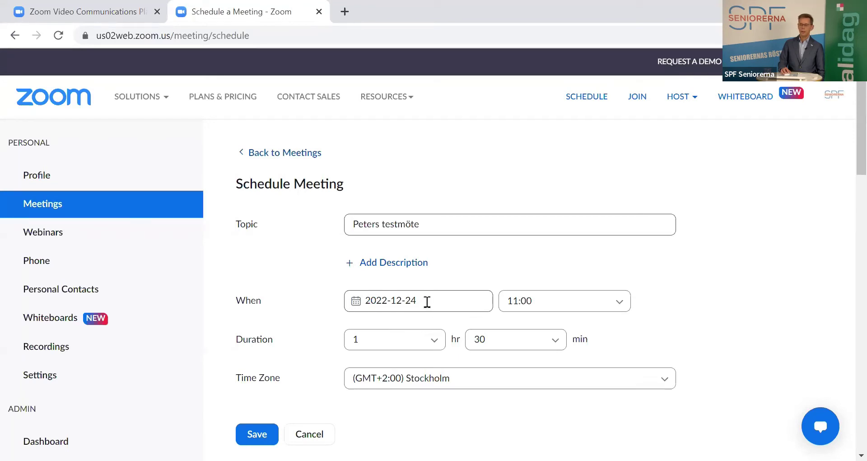
left_click(424, 302)
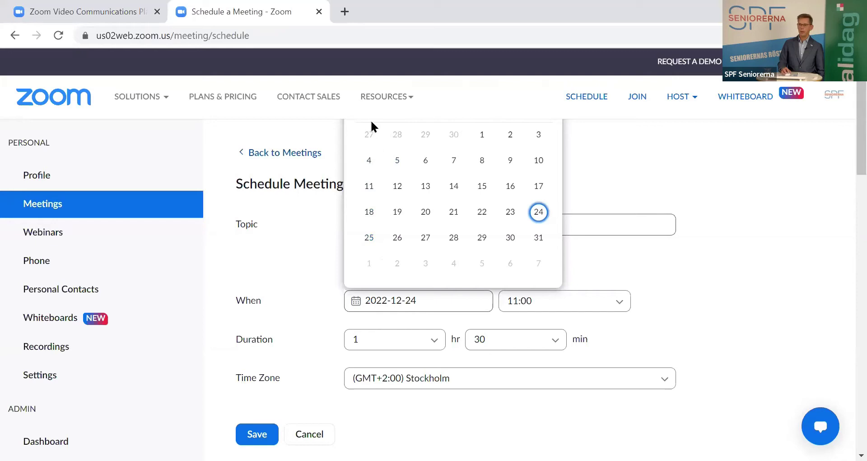
mouse_move(379, 97)
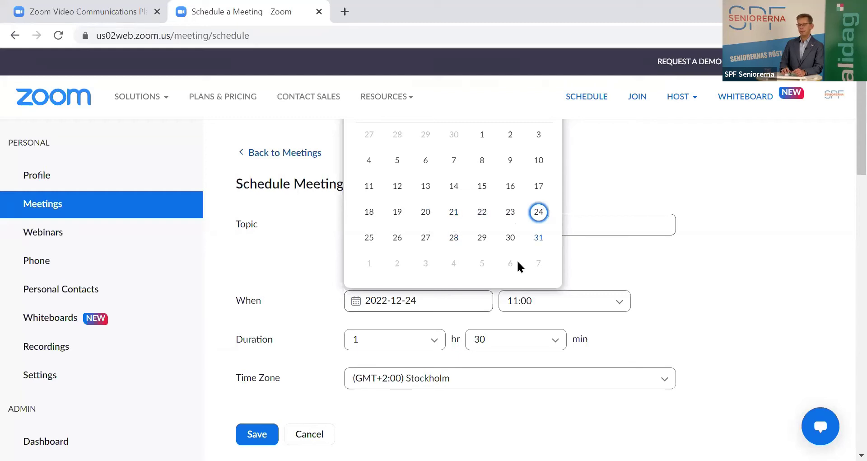
left_click(453, 301)
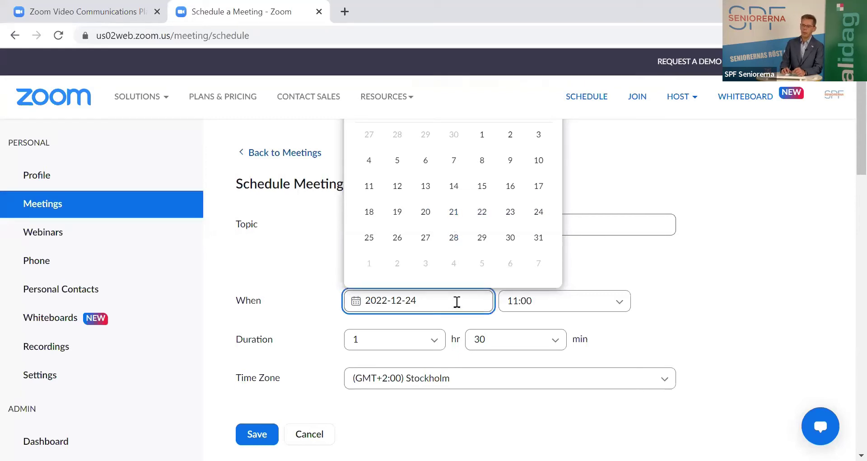
left_click(539, 212)
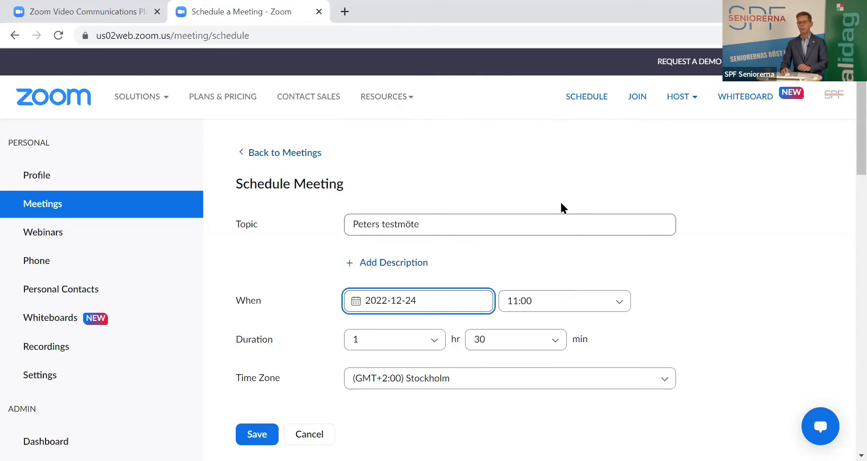
Step: Scroll down to show the Recurring meeting, Registration, Meeting ID and Template options
scroll(541, 271, "down", 1)
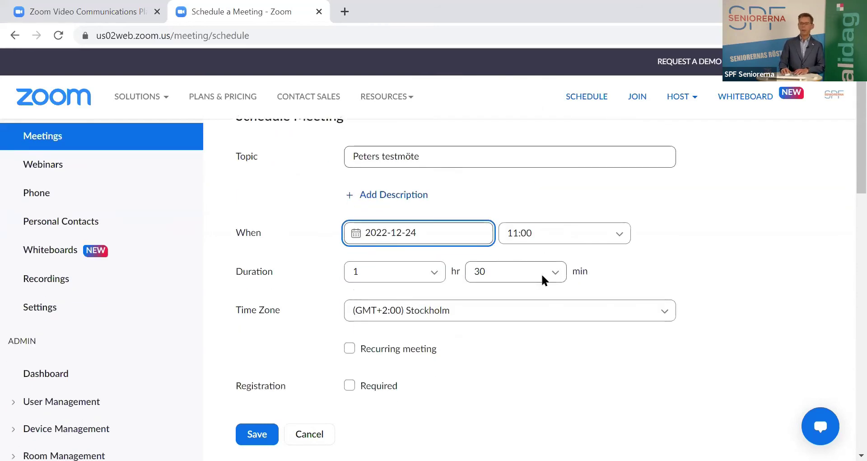
scroll(478, 305, "down", 1)
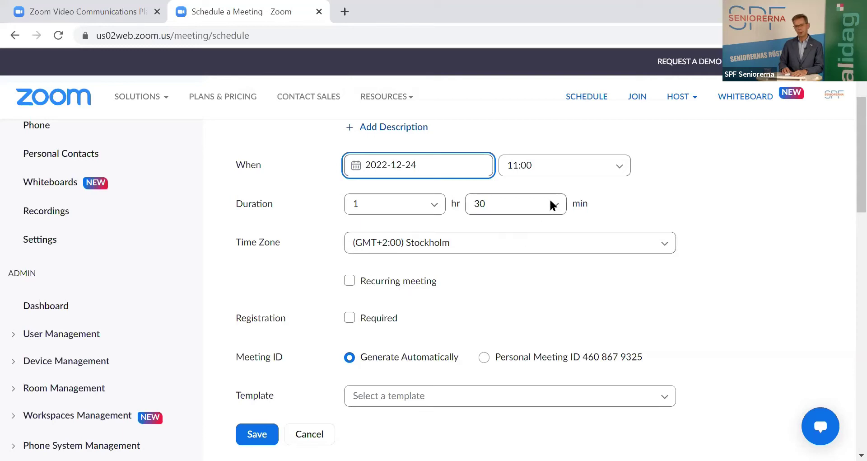
scroll(457, 279, "down", 2)
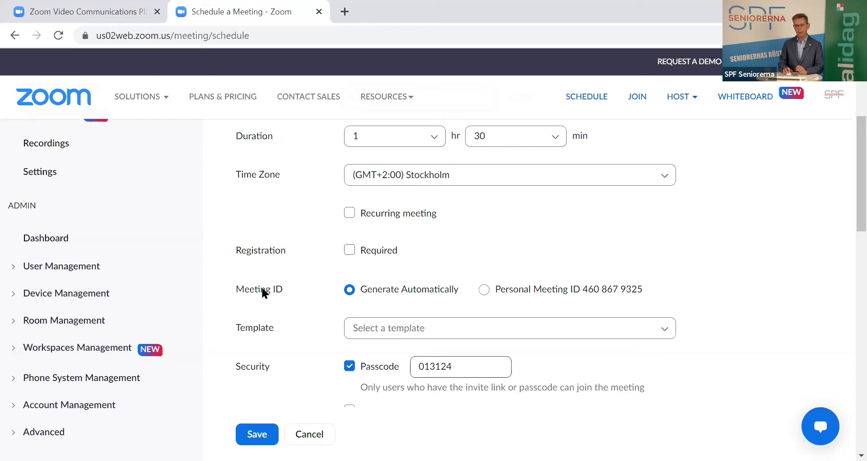
scroll(251, 292, "down", 1)
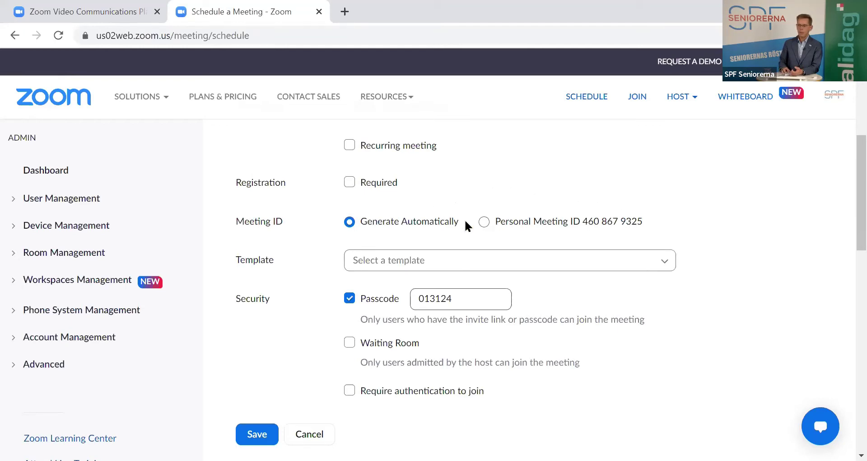
left_click(484, 221)
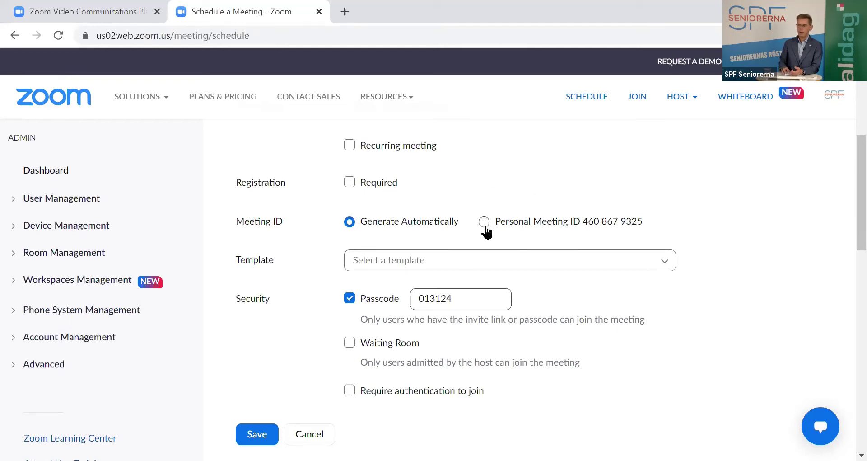
left_click(354, 221)
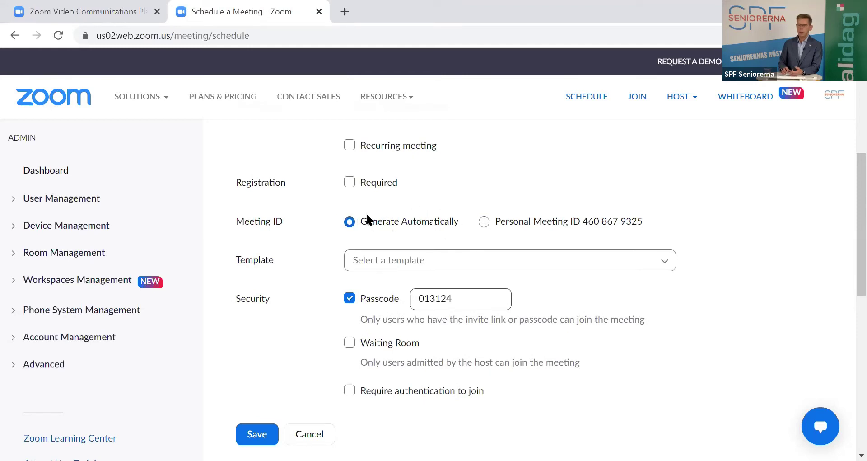
left_click(361, 217)
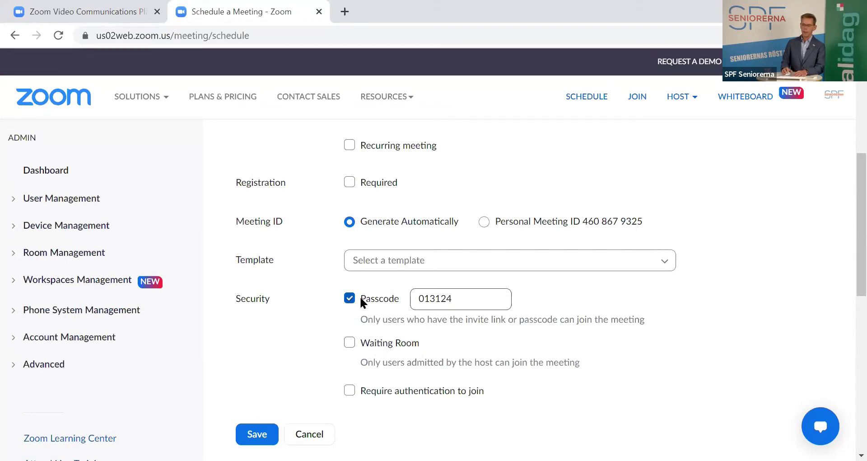
Step: Clear the generated passcode and type a new numeric passcode in its place
left_click_drag(458, 298, 411, 298)
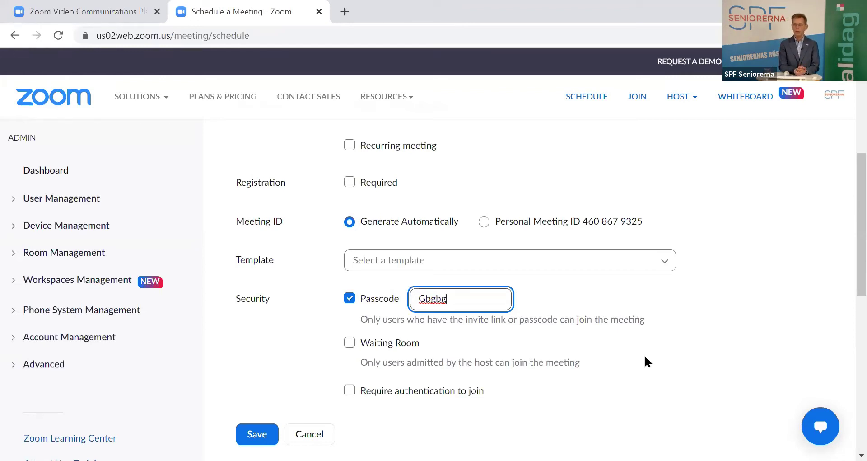
key("BackSpace")
key("BackSpace")
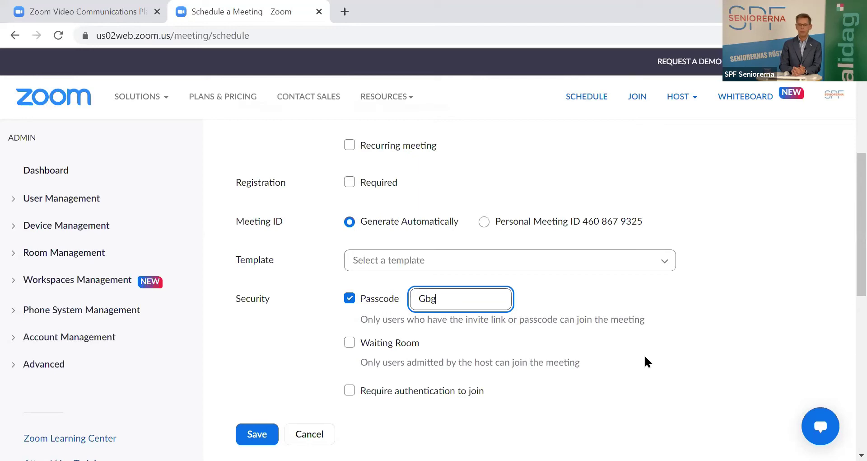
key("BackSpace")
key("BackSpace")
key("BackSpace")
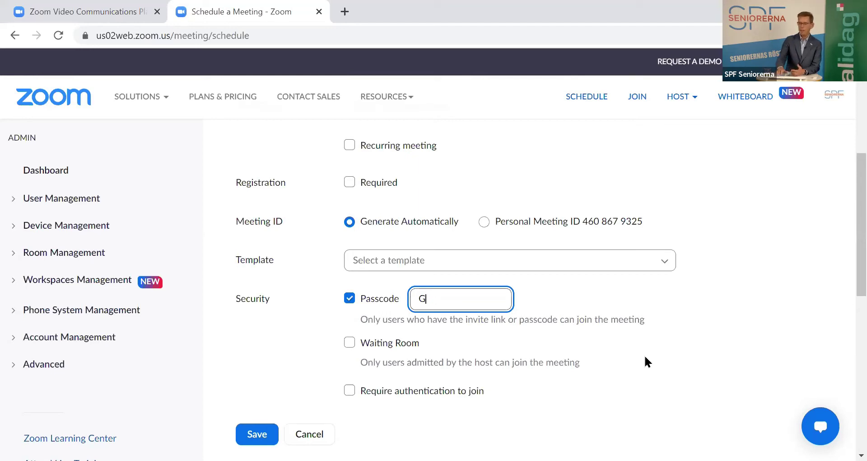
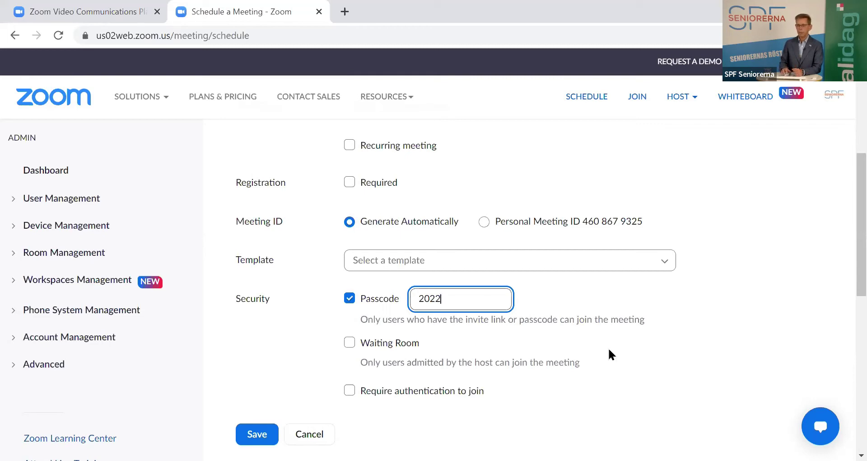
scroll(609, 349, "down", 2)
Step: Scroll the schedule form to Video and Audio: host and participant video on, audio Both
scroll(608, 346, "up", 2)
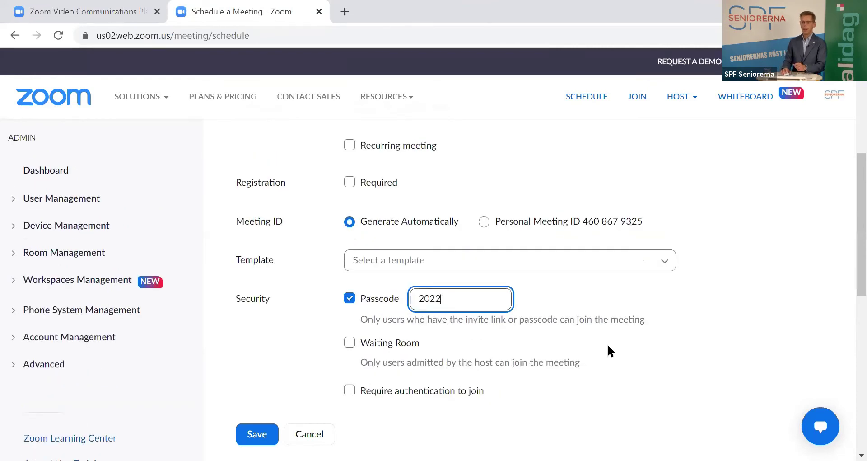
scroll(609, 345, "down", 2)
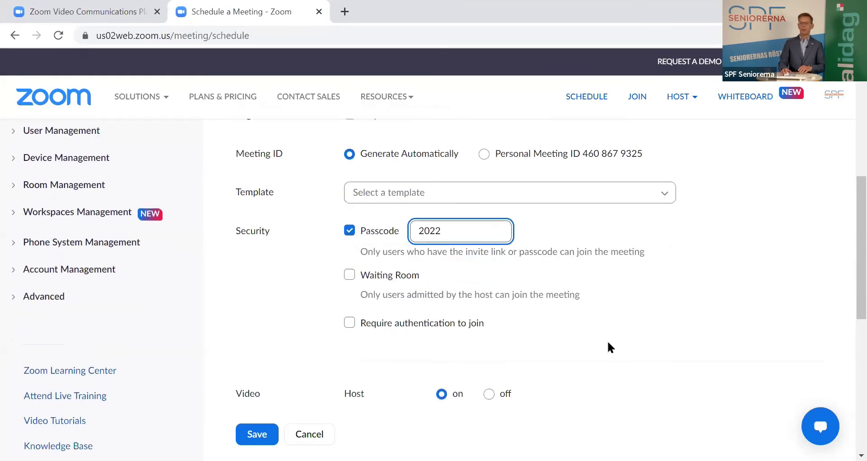
scroll(609, 347, "down", 3)
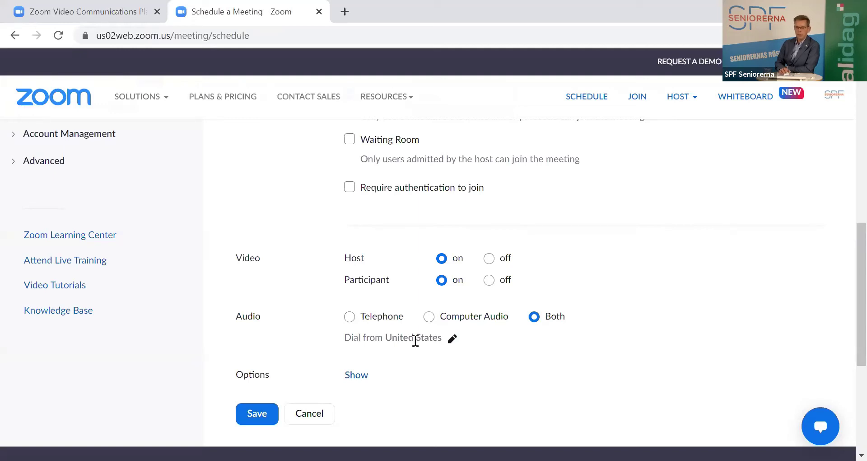
Step: Replace United States with Sweden in the invitation's dial-in country list
left_click(453, 340)
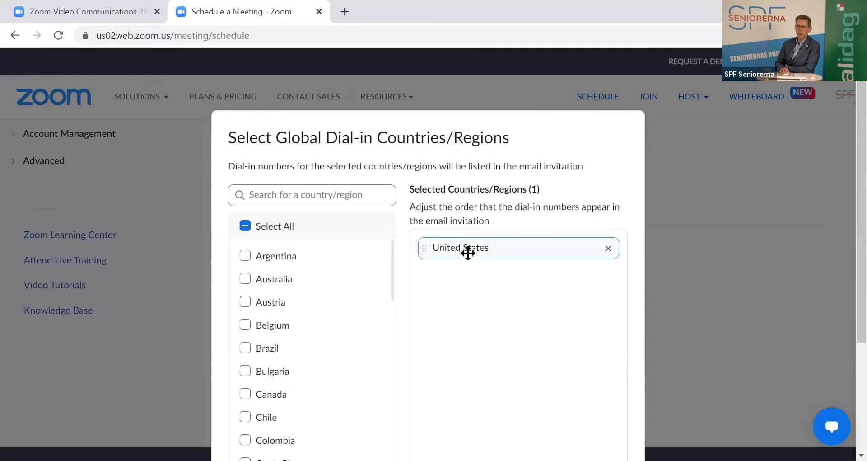
left_click(608, 248)
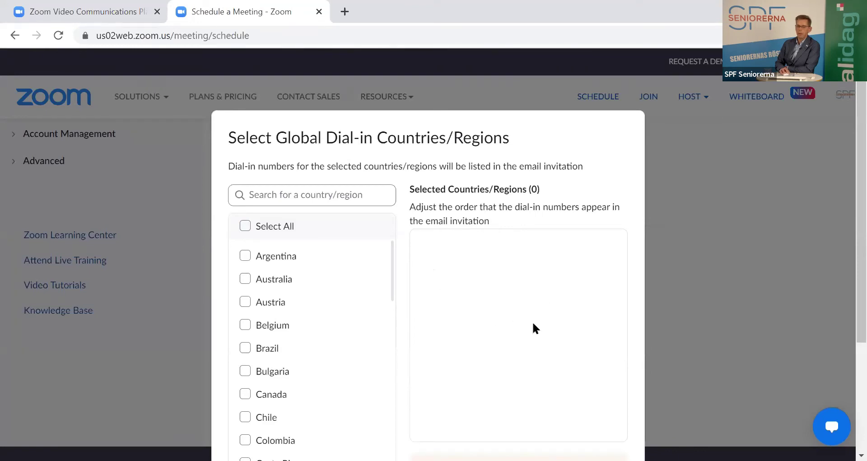
scroll(329, 275, "down", 1)
scroll(329, 276, "down", 12)
scroll(326, 271, "down", 10)
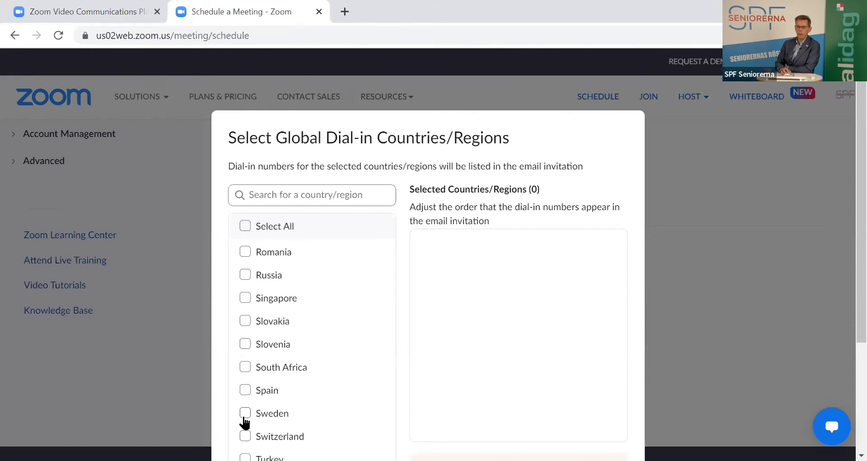
left_click(242, 416)
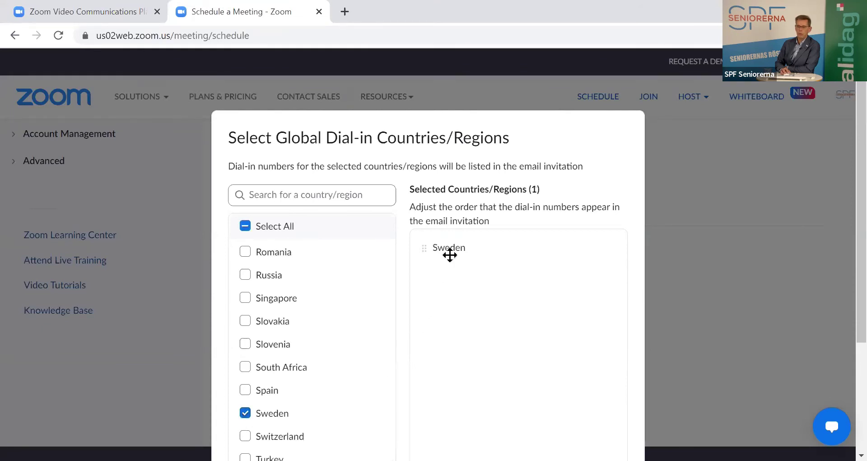
scroll(505, 307, "down", 3)
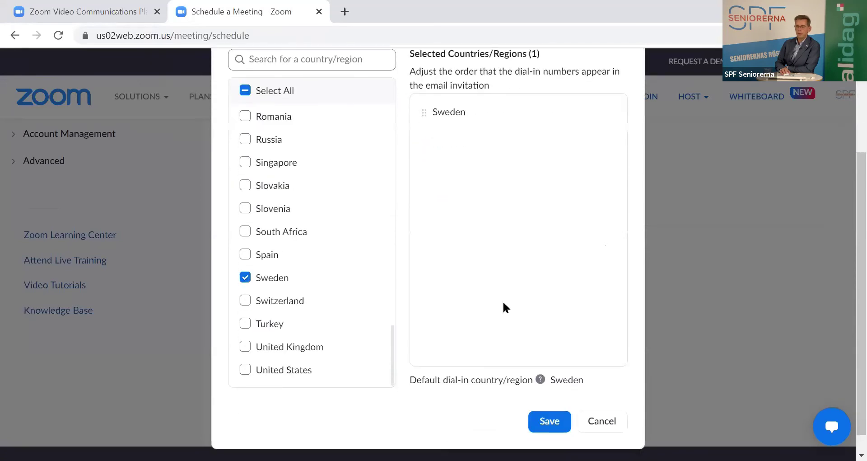
Step: Save the dial-in country selection so audio reads Dial from Sweden
left_click(537, 424)
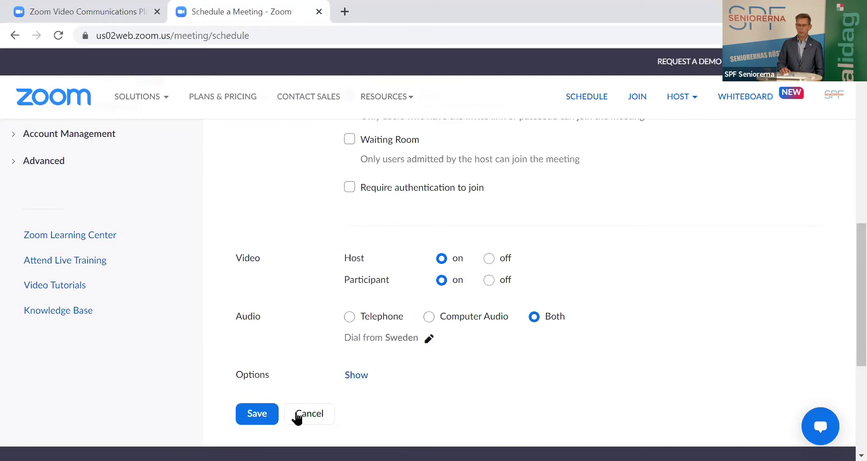
Step: Expand the meeting options, showing join anytime and automatic cloud recording
left_click(357, 377)
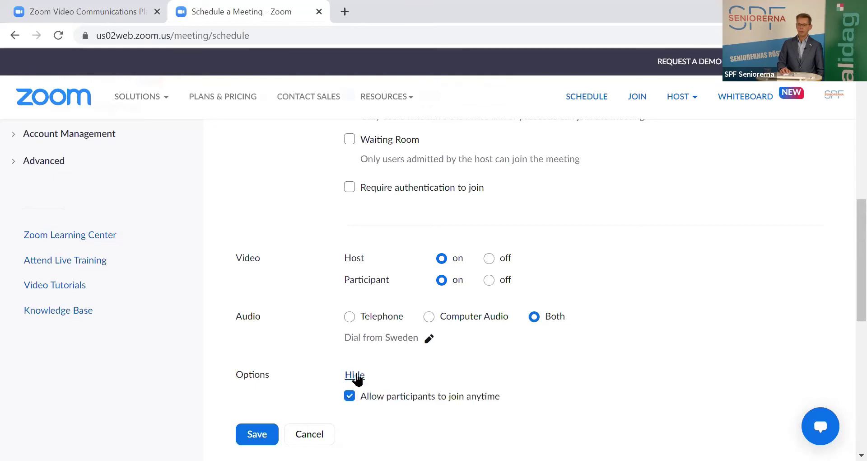
scroll(456, 351, "down", 5)
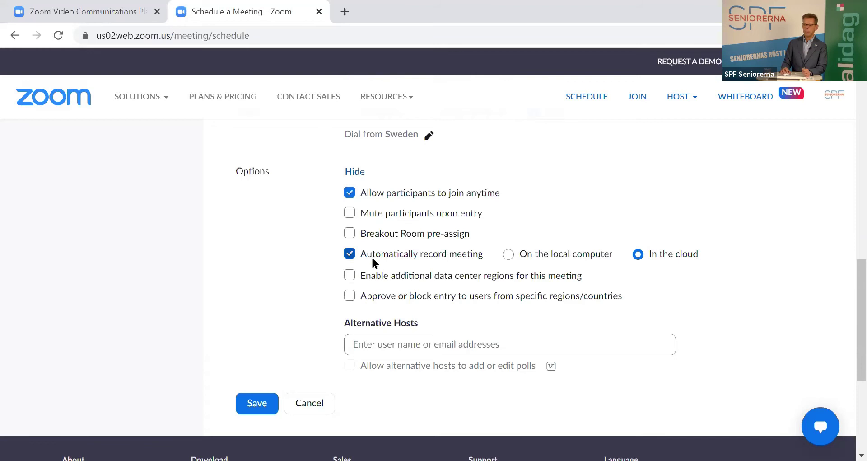
left_click(349, 254)
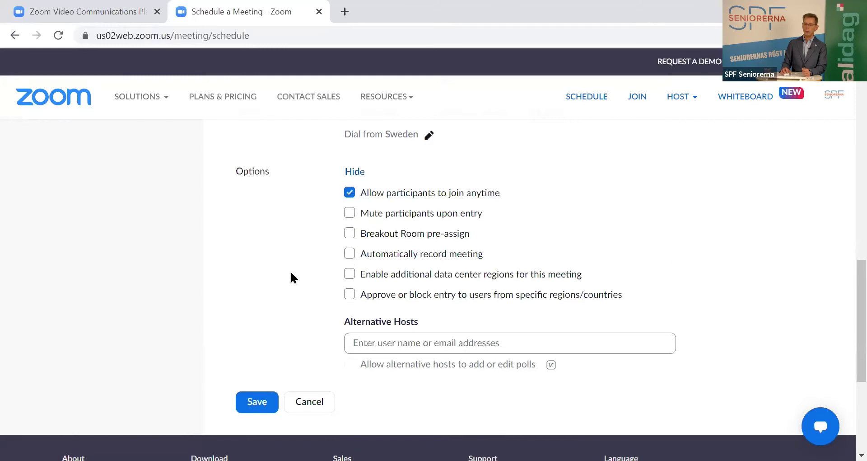
left_click(351, 253)
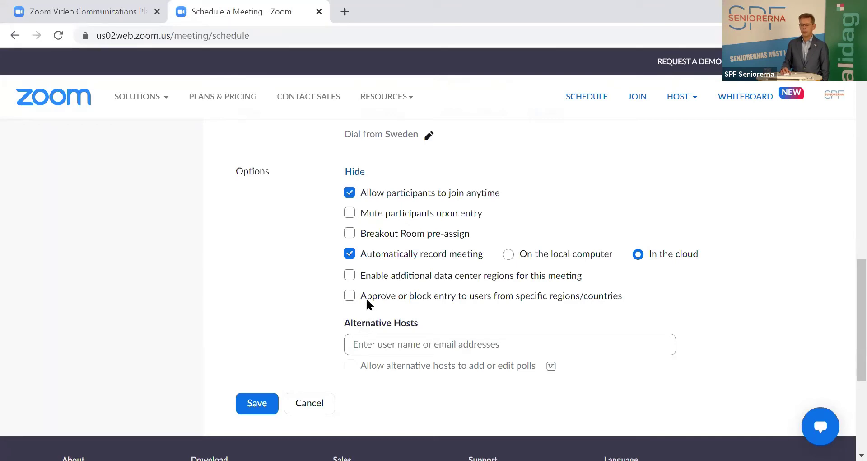
left_click_drag(360, 277, 570, 282)
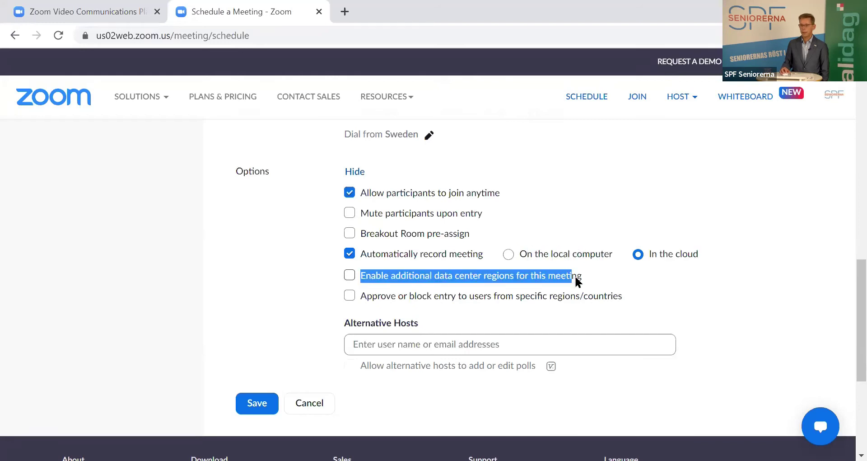
right_click(533, 276)
left_click(547, 283)
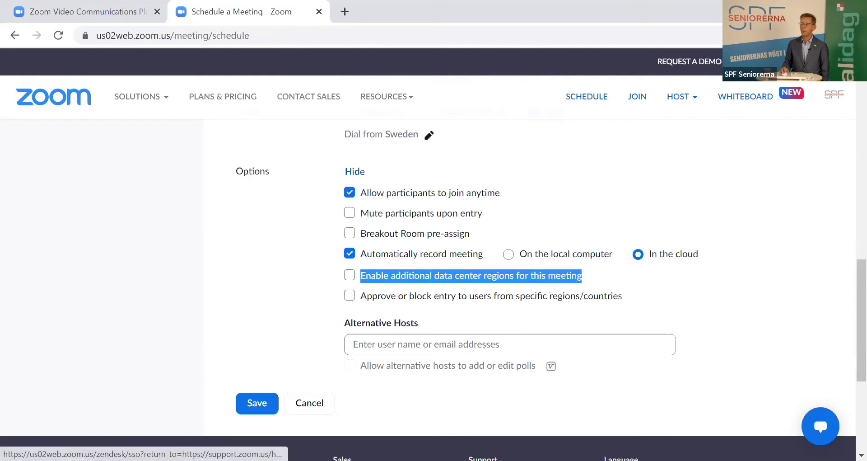
left_click(327, 273)
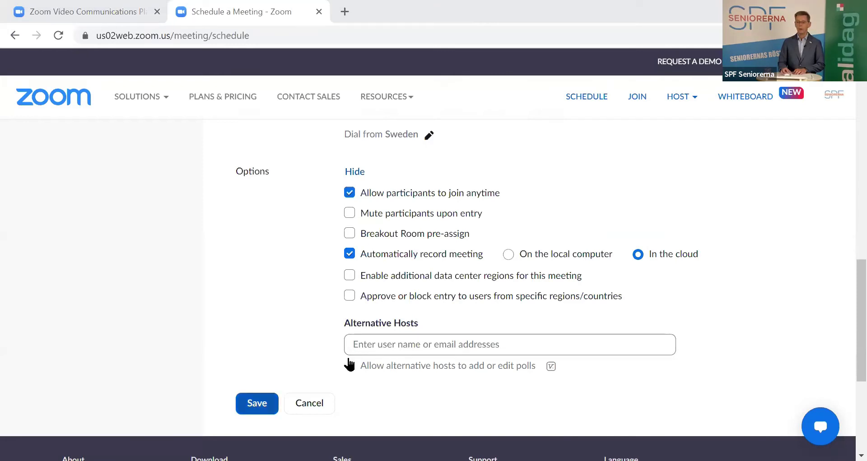
Step: Hide the meeting option checkboxes, leaving audio Both with dial-in from Sweden
scroll(266, 382, "up", 5)
scroll(265, 378, "up", 3)
scroll(265, 378, "down", 3)
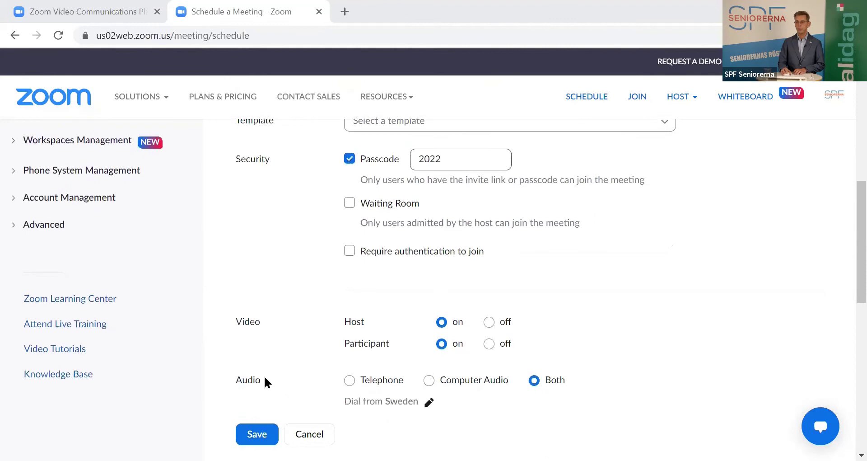
scroll(266, 382, "down", 3)
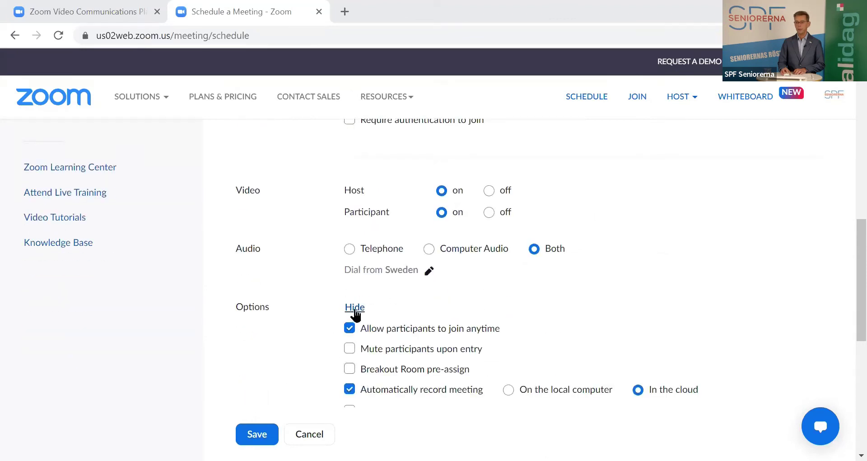
left_click(355, 308)
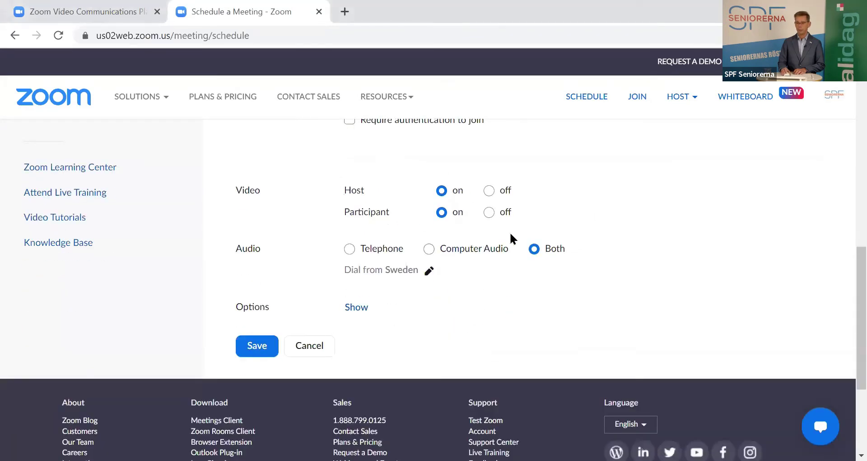
scroll(447, 216, "up", 2)
scroll(446, 226, "down", 1)
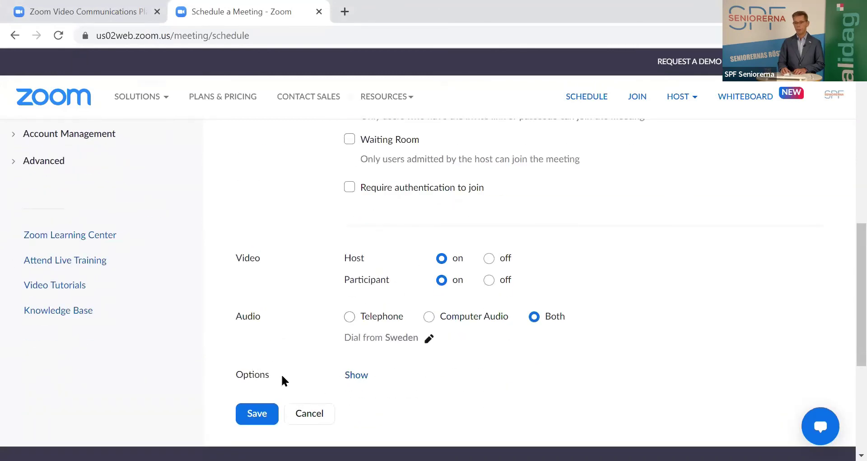
Step: Save the test meeting scheduled for Dec 24, 2022 at 11:00
left_click(251, 415)
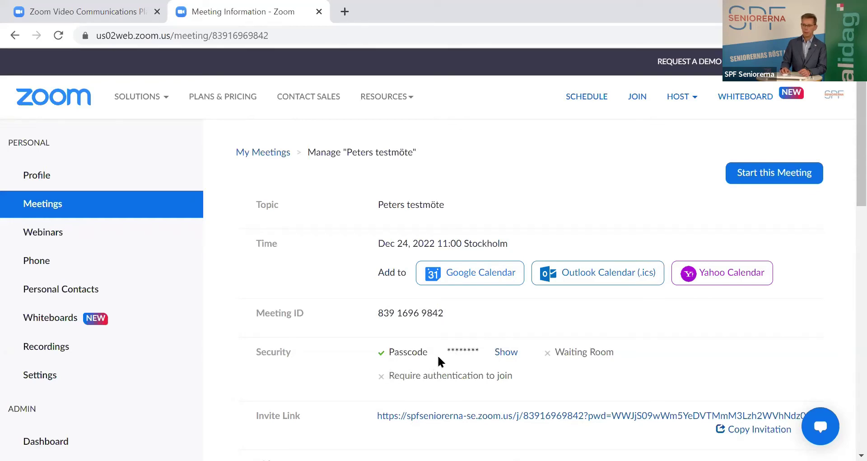
left_click(508, 355)
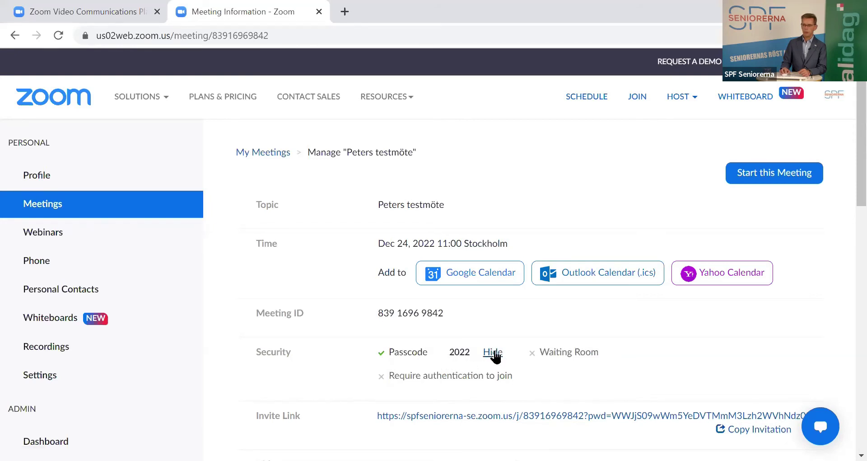
left_click(493, 351)
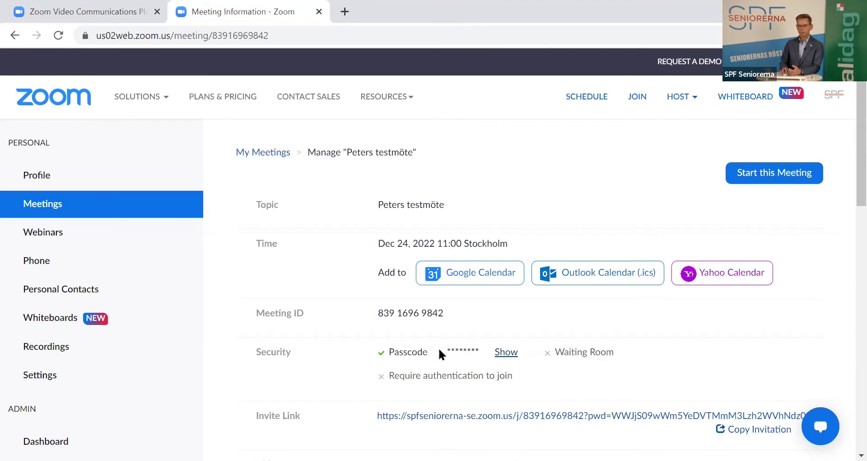
scroll(384, 348, "down", 3)
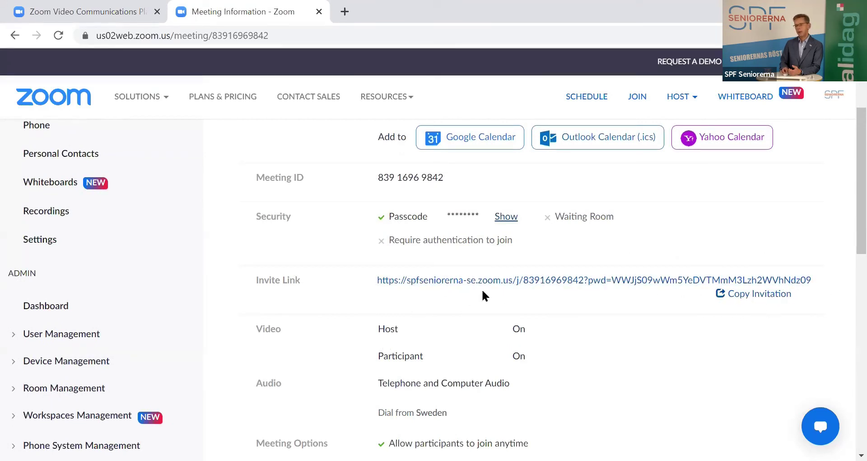
left_click_drag(374, 282, 535, 311)
left_click(520, 297)
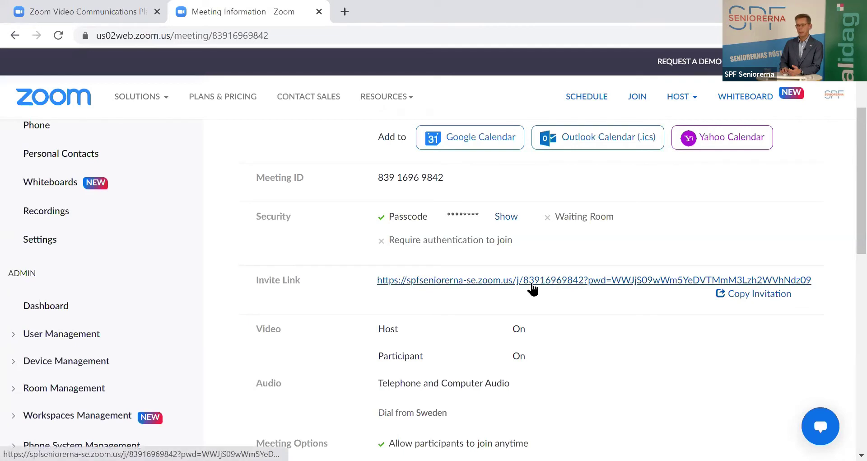
right_click(533, 284)
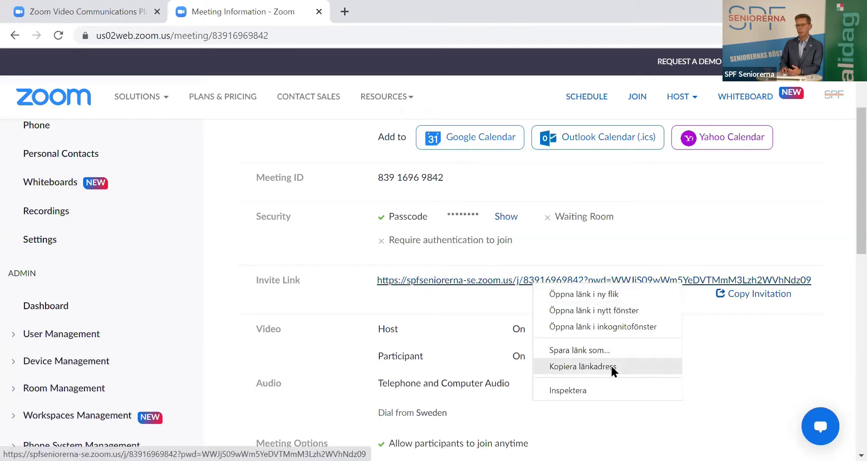
left_click(447, 302)
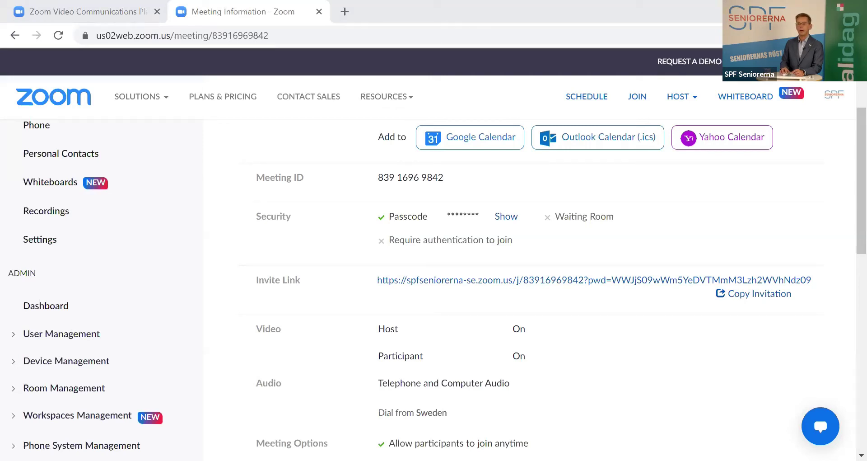
left_click(384, 96)
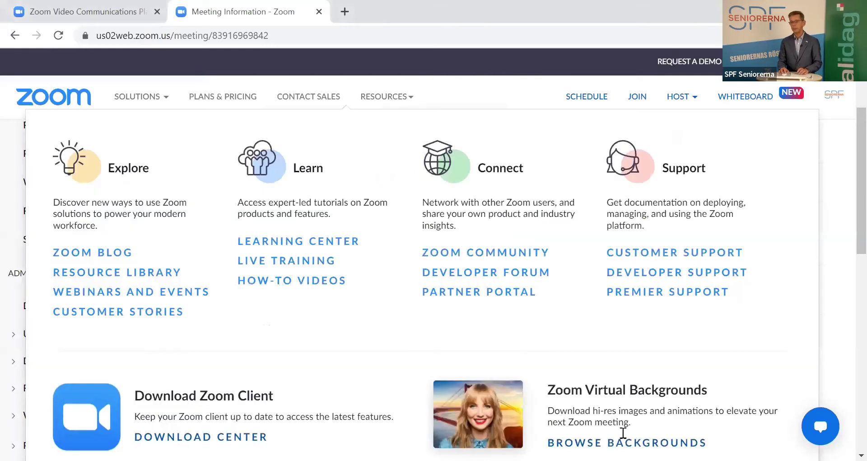
left_click(825, 345)
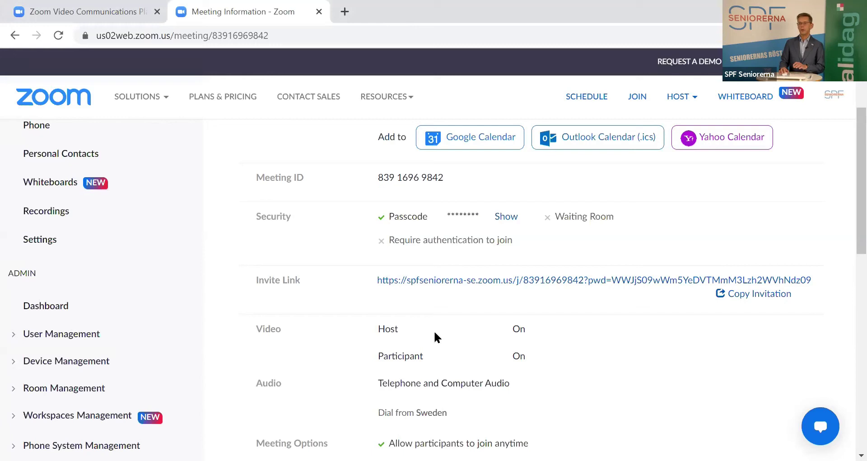
scroll(439, 318, "down", 2)
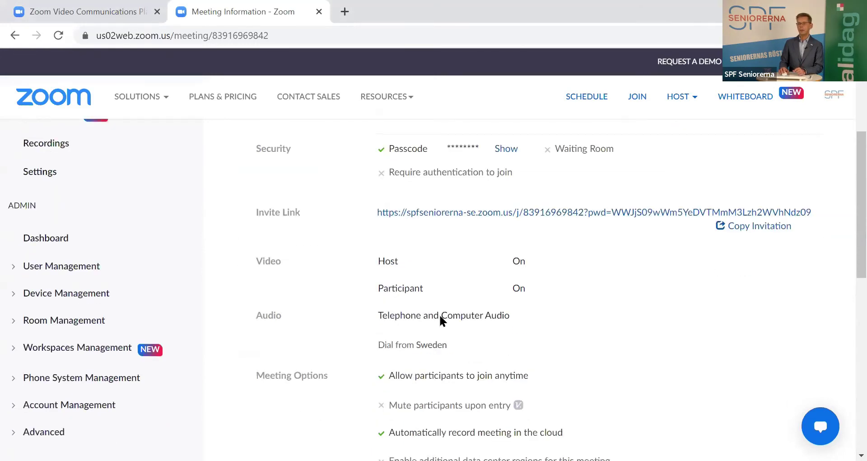
scroll(440, 320, "up", 2)
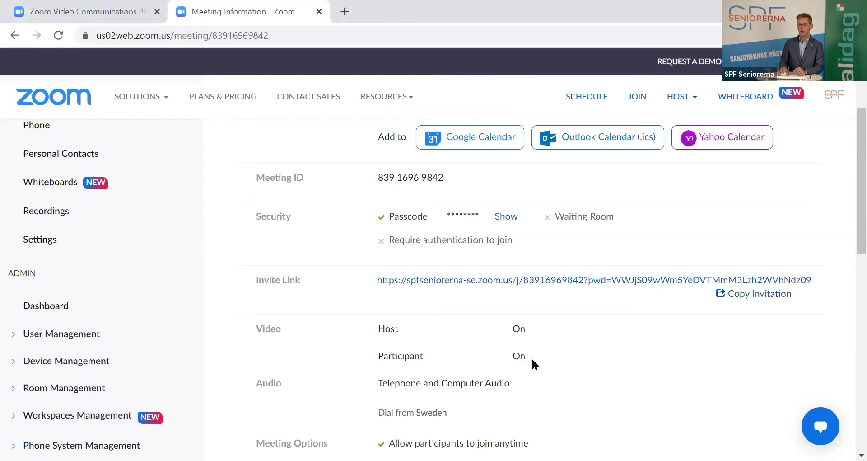
scroll(532, 357, "down", 2)
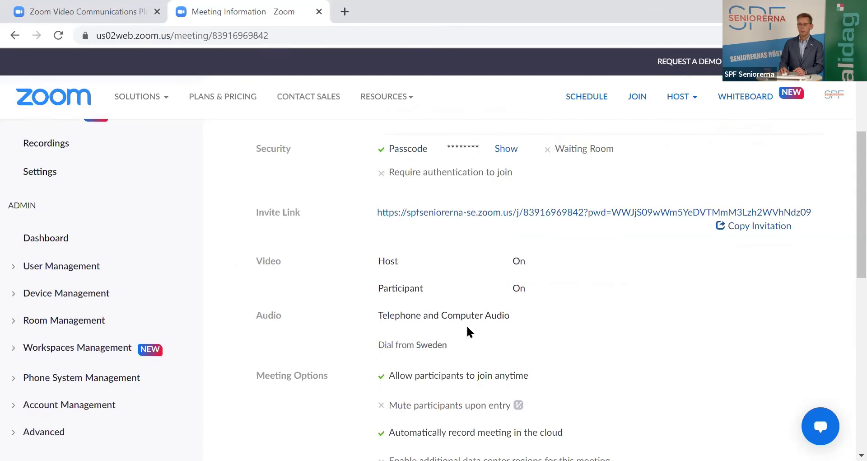
scroll(502, 327, "down", 3)
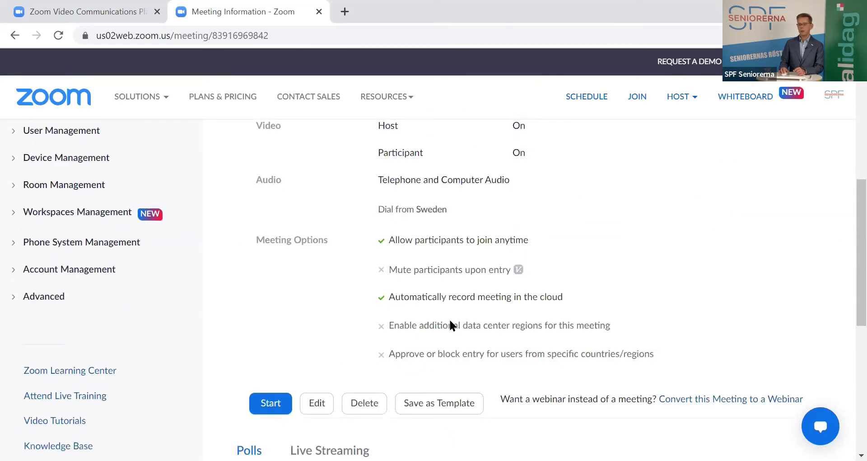
scroll(426, 267, "up", 6)
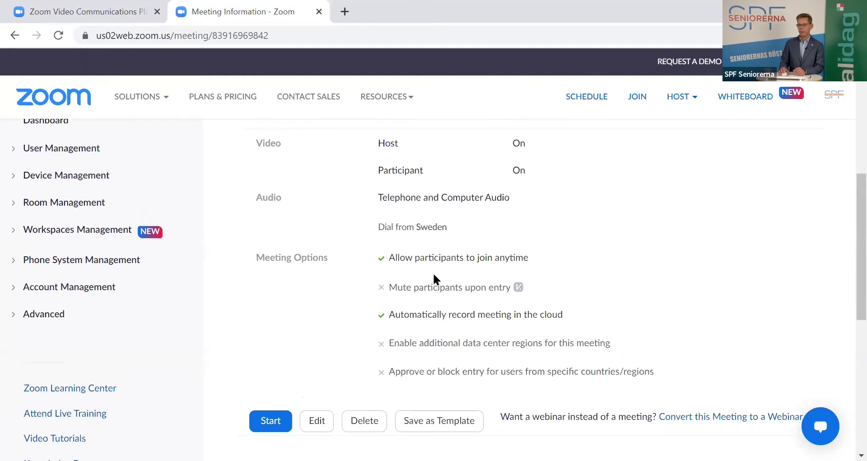
scroll(417, 278, "up", 2)
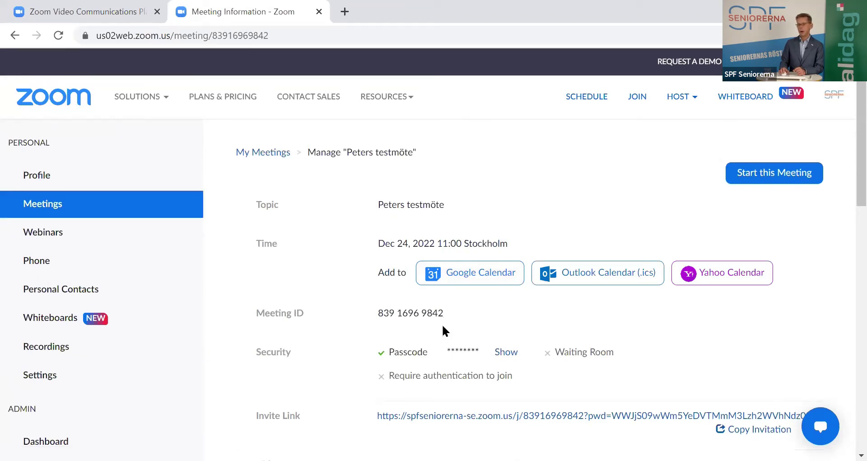
scroll(426, 313, "down", 10)
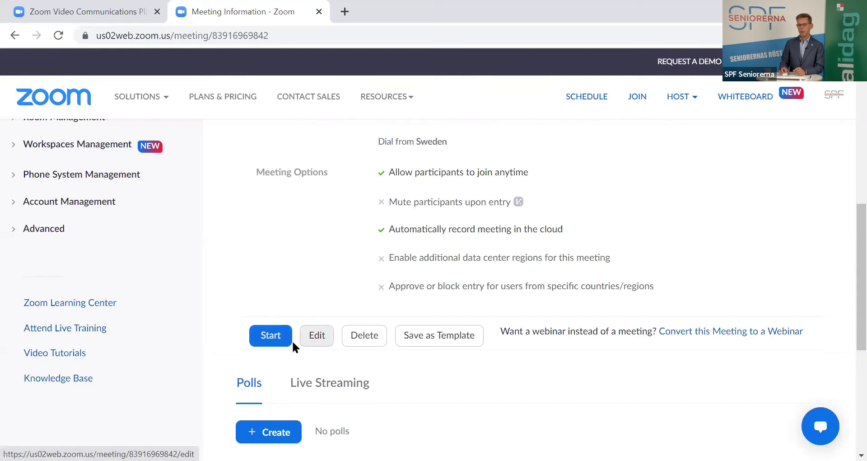
Step: Edit the test meeting to use the Personal Meeting ID and save it
left_click(319, 336)
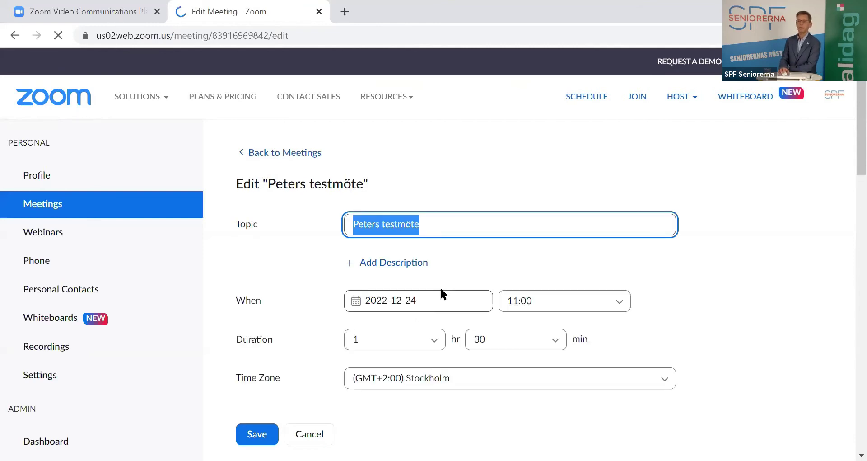
scroll(440, 294, "down", 3)
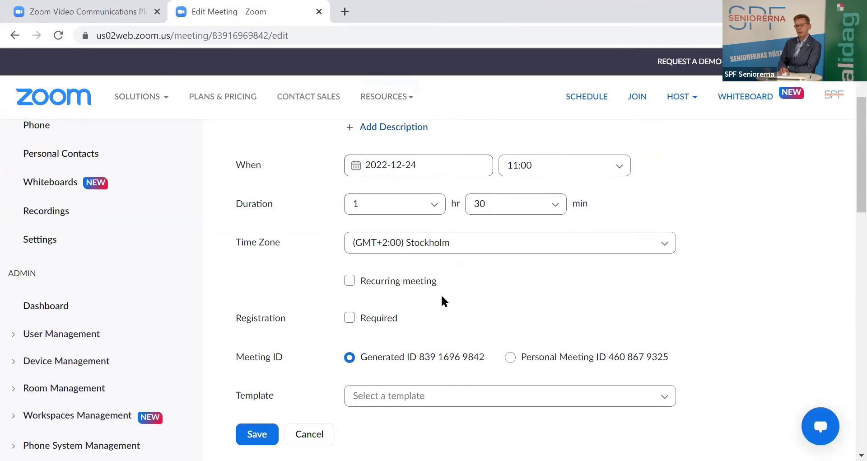
scroll(441, 294, "down", 2)
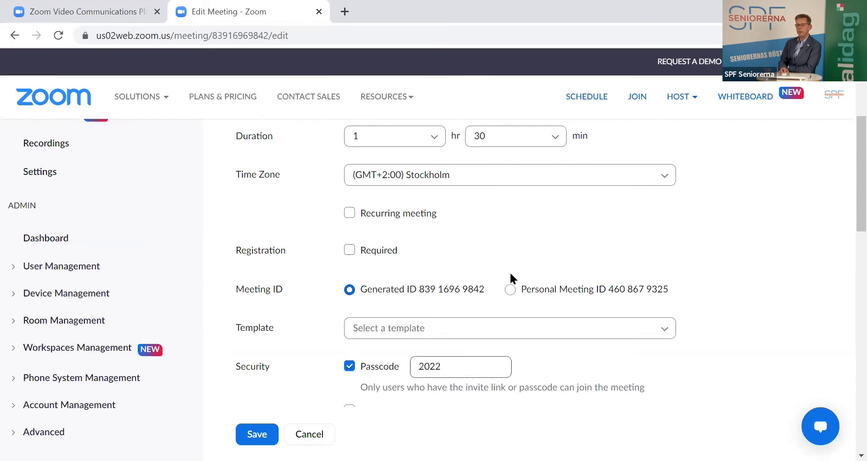
left_click(511, 290)
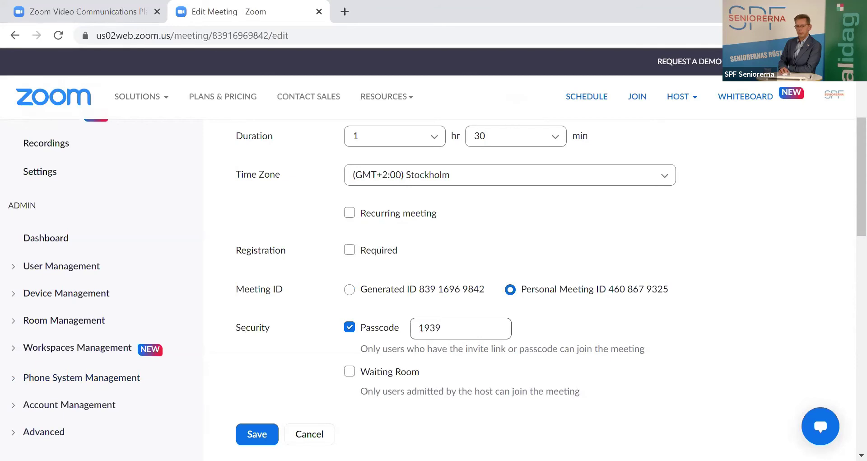
left_click(260, 435)
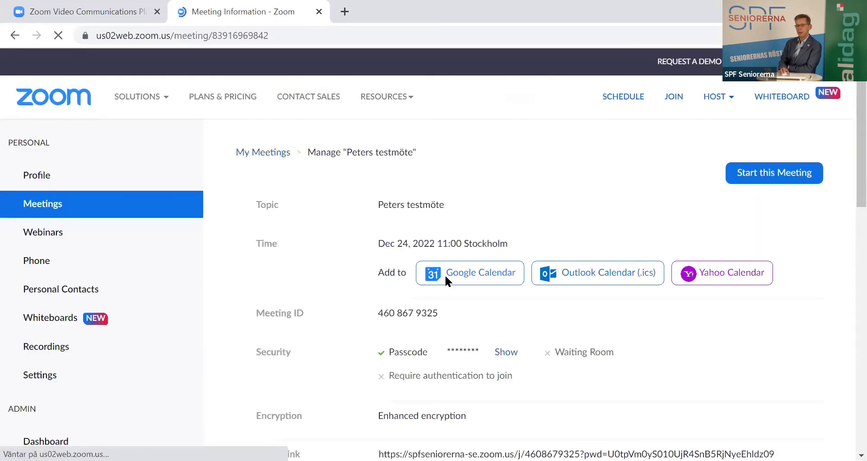
scroll(429, 302, "down", 3)
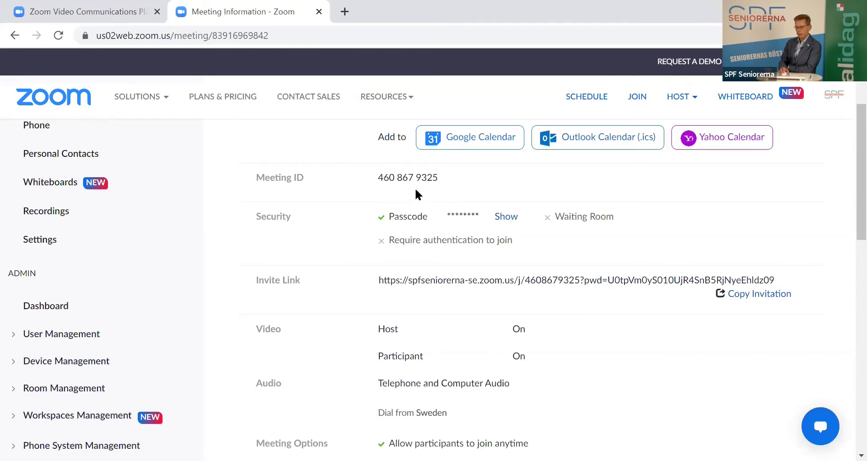
scroll(443, 223, "up", 1)
scroll(444, 229, "down", 5)
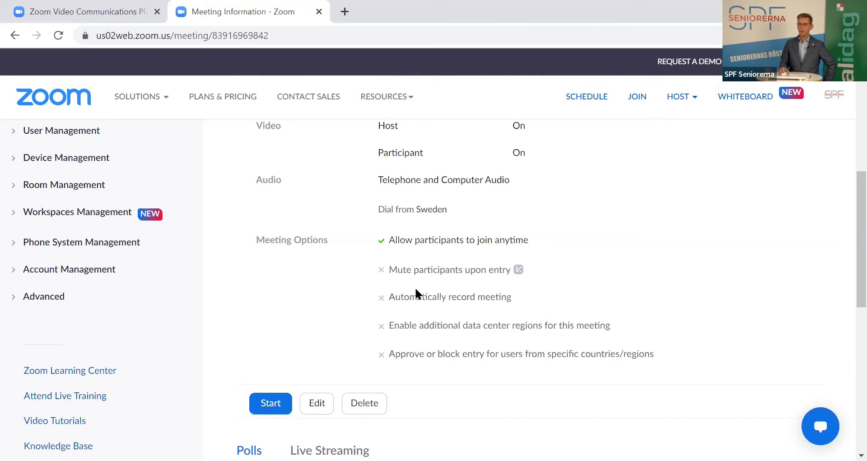
scroll(416, 286, "up", 1)
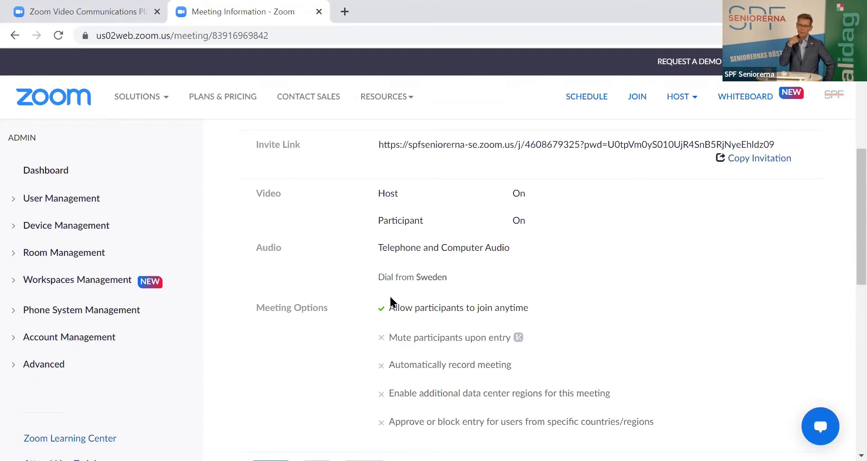
scroll(400, 303, "up", 2)
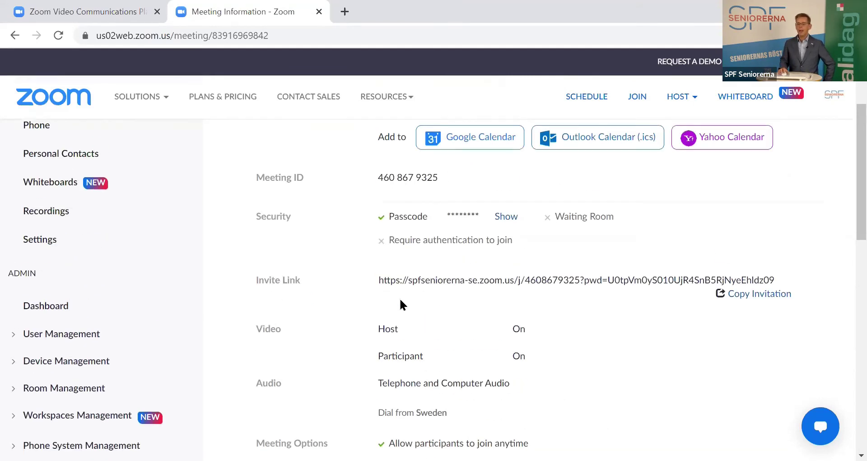
scroll(401, 300, "up", 1)
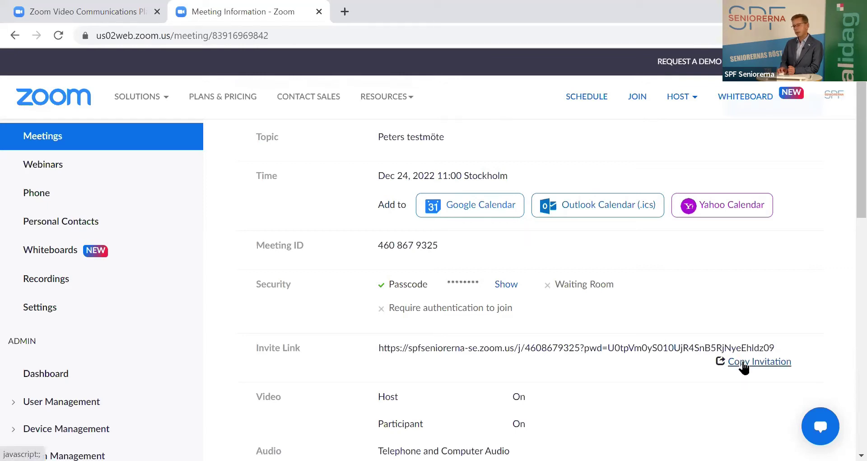
Step: Copy the full meeting invitation, with Swedish dial-in numbers, and switch to Notepad
left_click(743, 367)
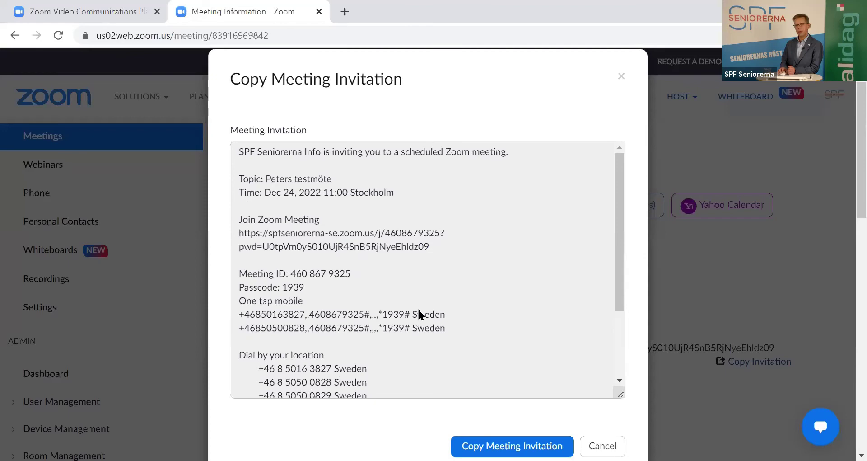
scroll(418, 313, "down", 3)
scroll(417, 313, "up", 3)
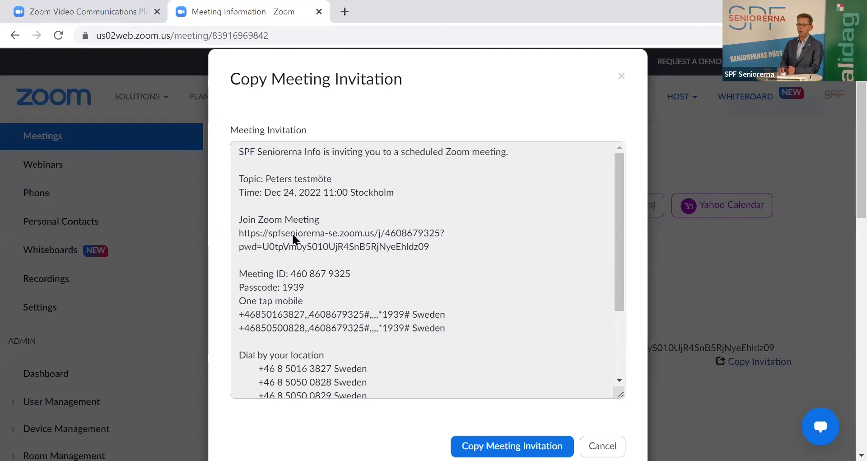
scroll(299, 332, "down", 3)
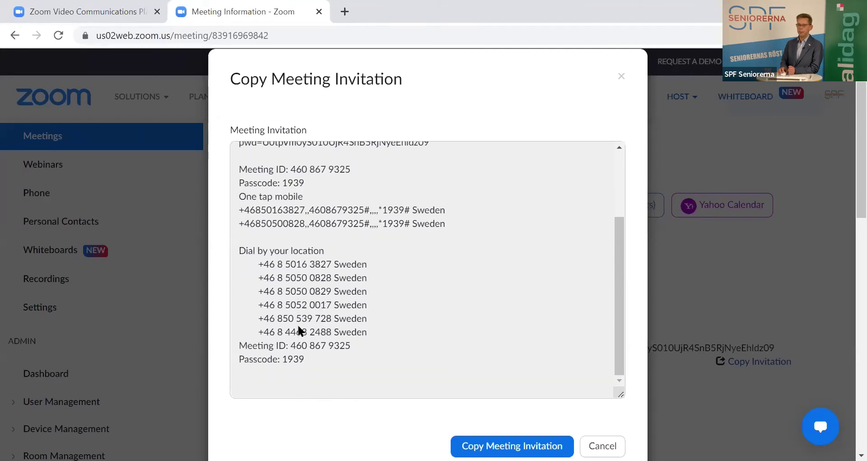
scroll(299, 332, "up", 3)
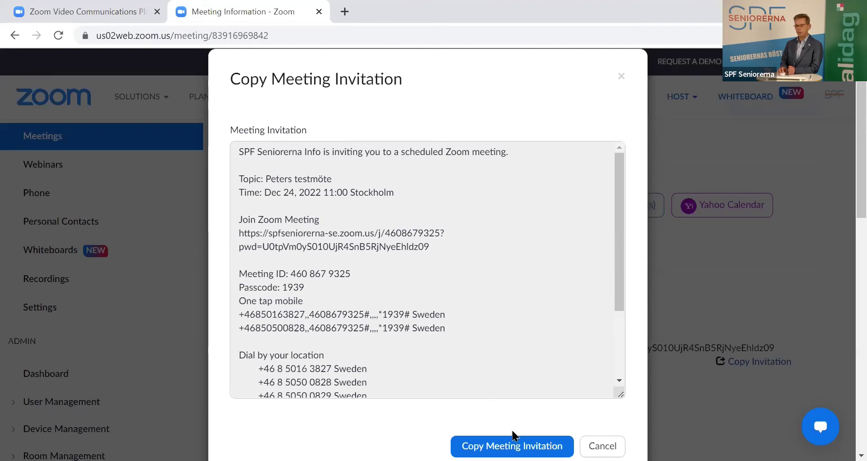
left_click(512, 446)
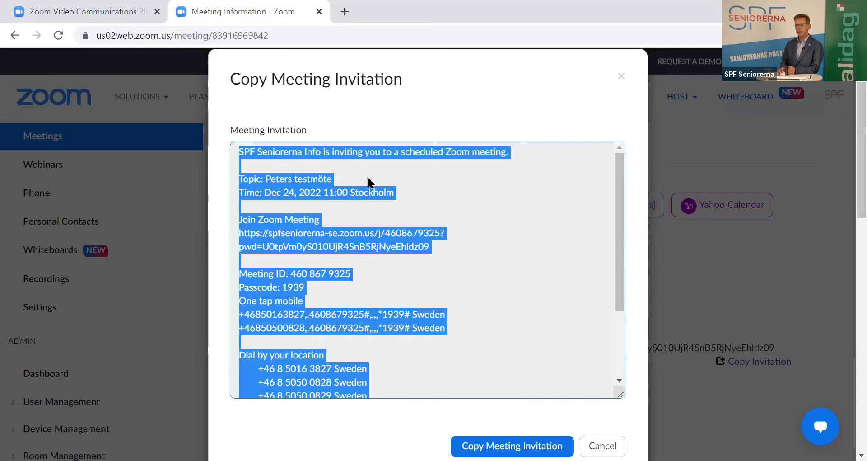
key("alt+Tab")
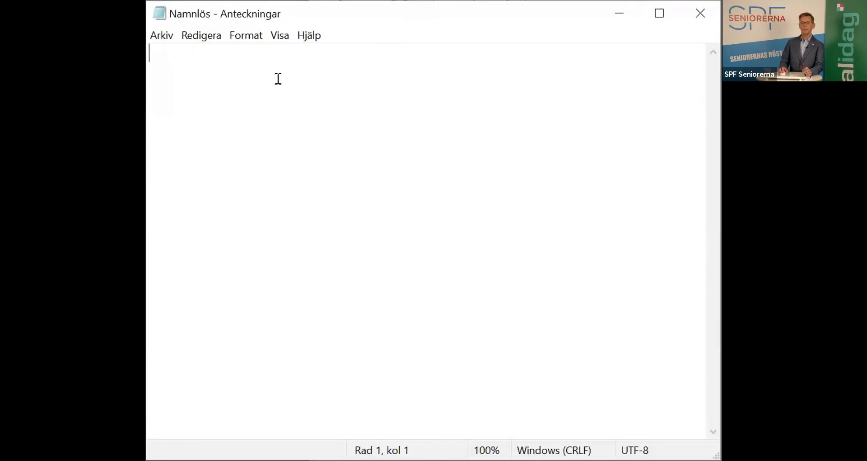
Step: Open Notepad's Redigera (Edit) menu in the empty untitled document
right_click(166, 64)
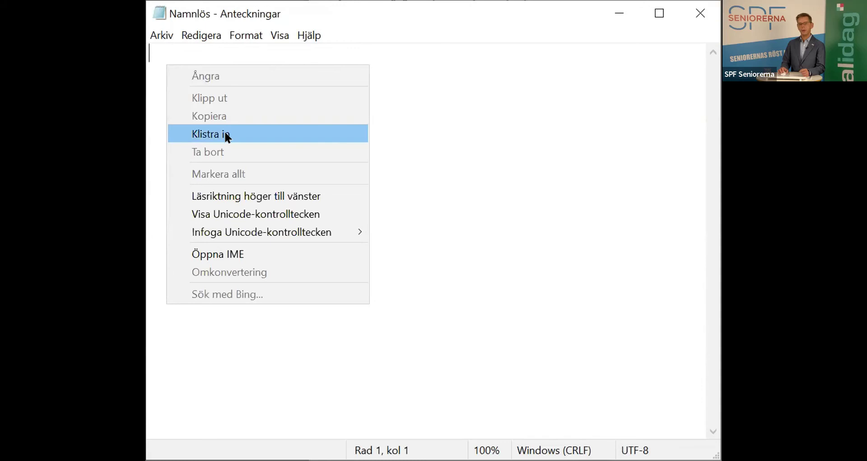
left_click(490, 79)
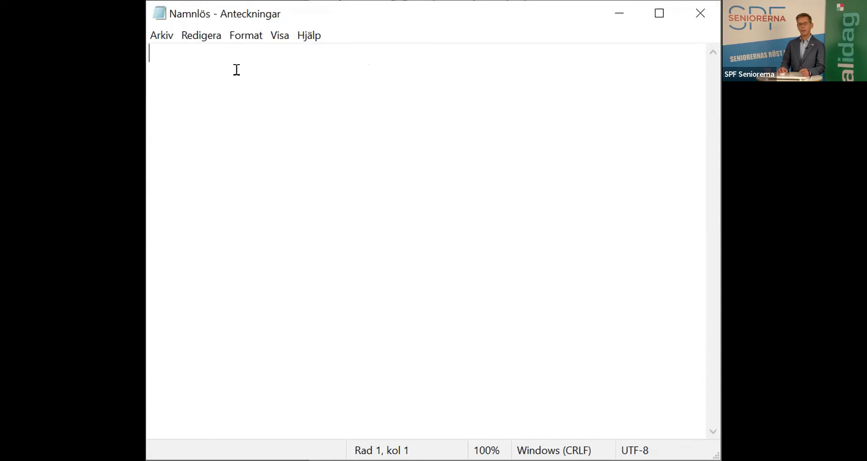
left_click(202, 37)
Step: Paste the Zoom invitation into the untitled document and look over the pasted text
left_click(280, 119)
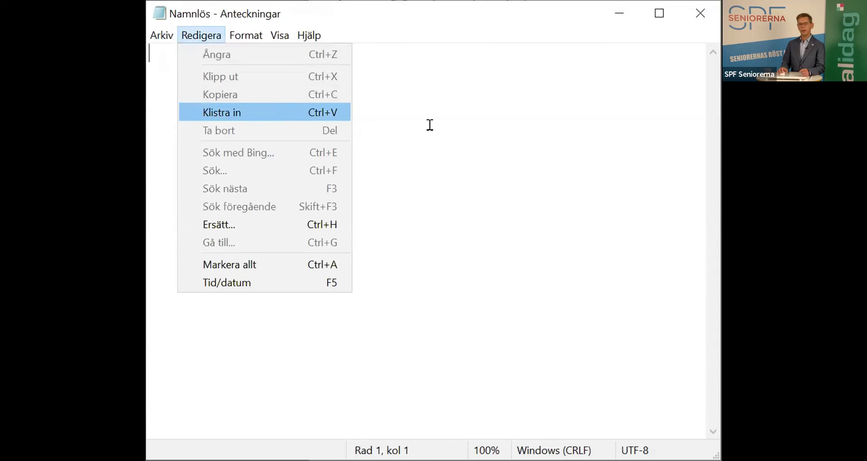
scroll(401, 349, "up", 2)
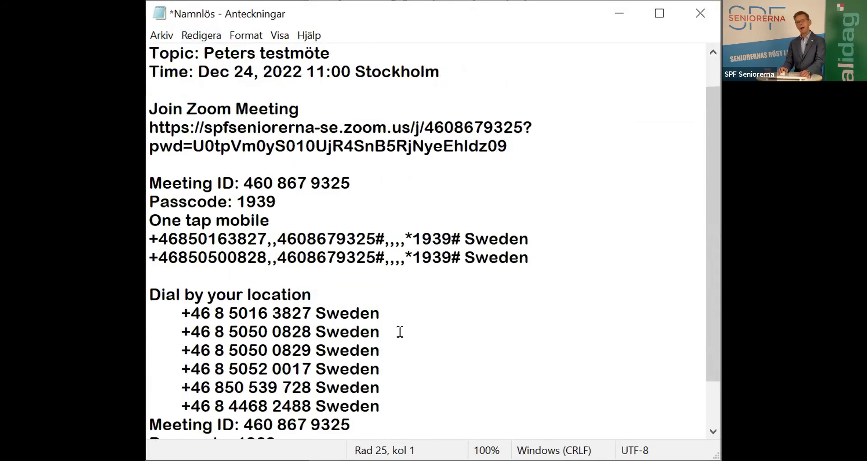
scroll(419, 304, "down", 2)
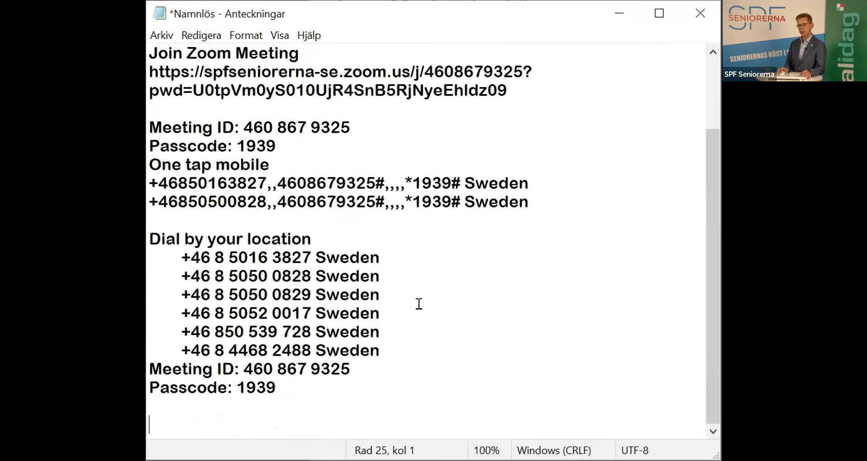
scroll(422, 298, "up", 2)
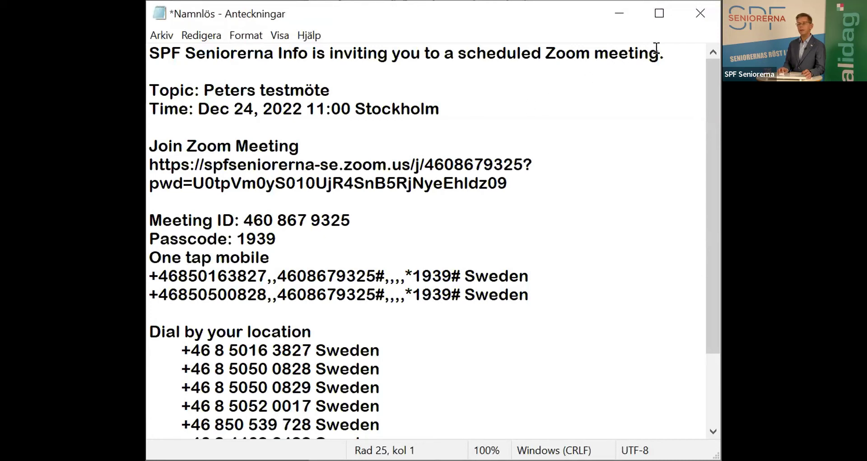
Step: Replace the English greeting line with 'Hej !' and a placeholder line 'XXXXXX' below it
left_click_drag(672, 55, 156, 42)
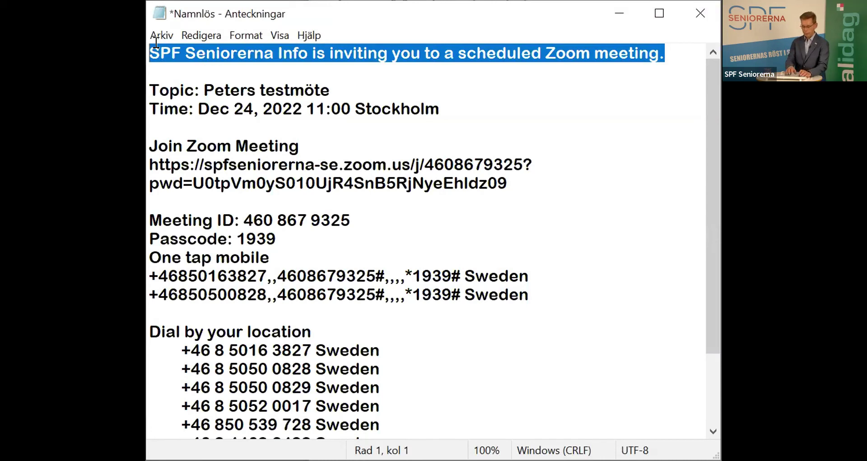
type("Hej !")
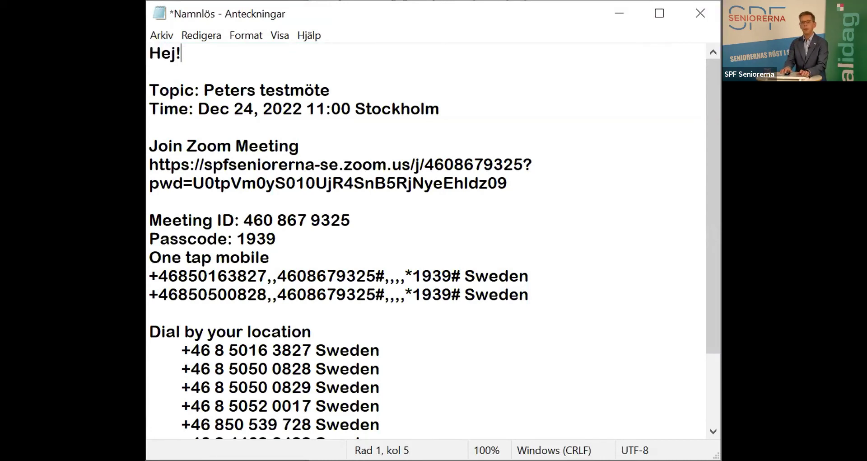
key("Return")
type("XXXXXX")
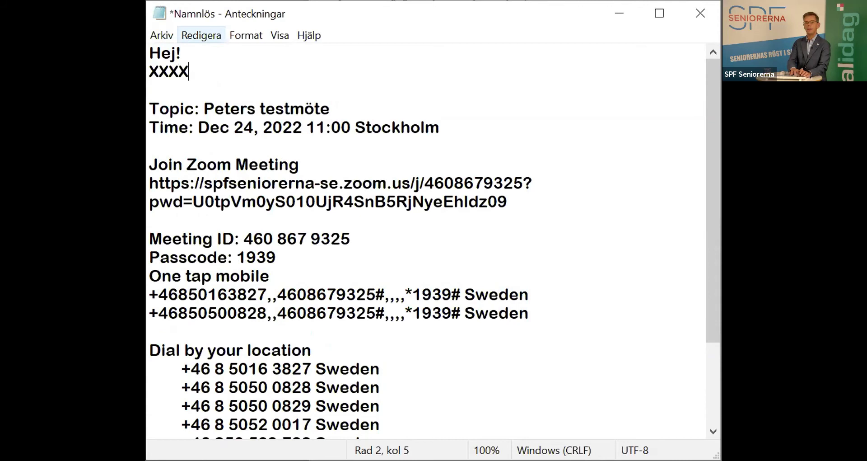
Step: Delete the Topic line containing the meeting title
double_click(178, 106)
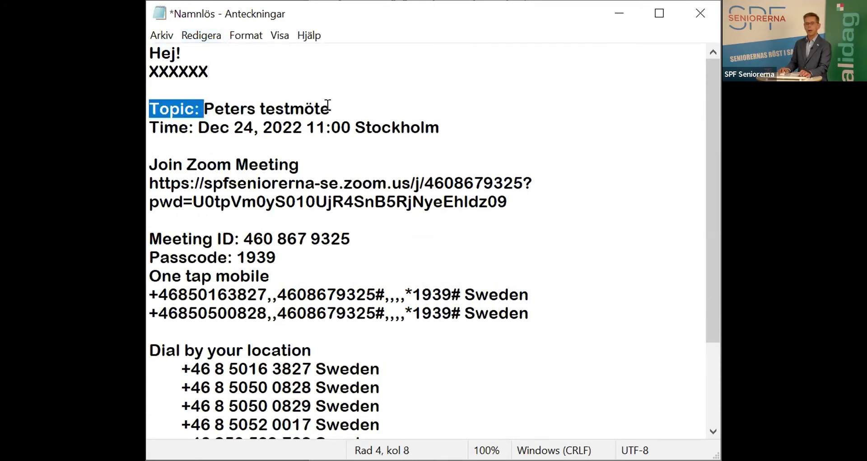
left_click_drag(327, 104, 157, 103)
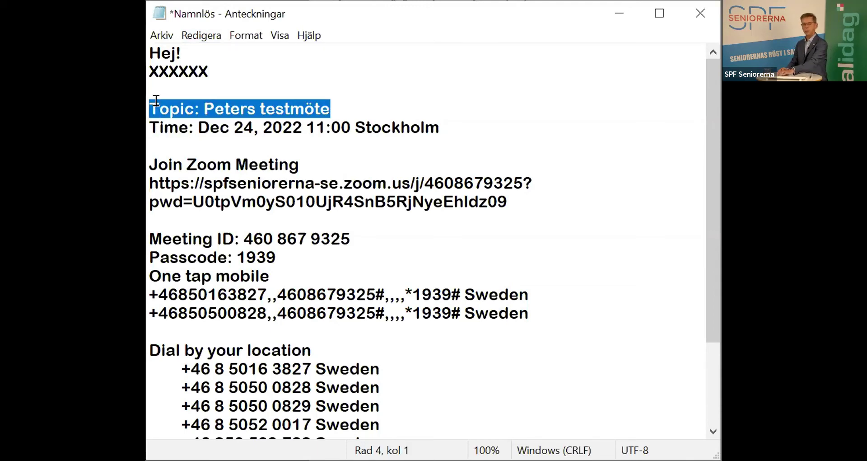
key("Delete")
Step: Rewrite the time line as 'Tid: 24 december, 2022, kl 11:00', dropping 'Dec 24' and 'Stockholm'
double_click(165, 122)
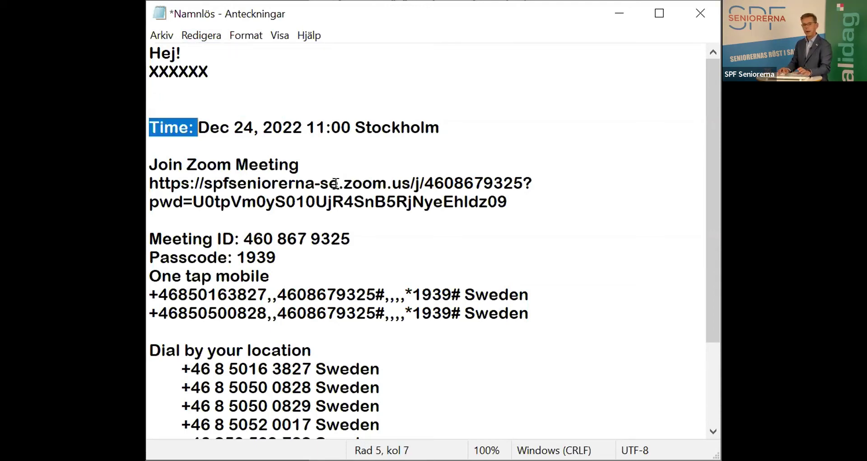
type("Tid: ")
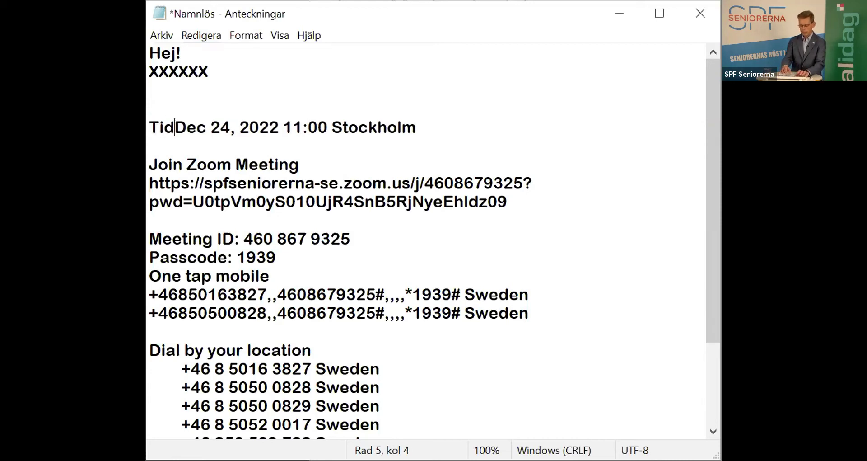
type("24 december")
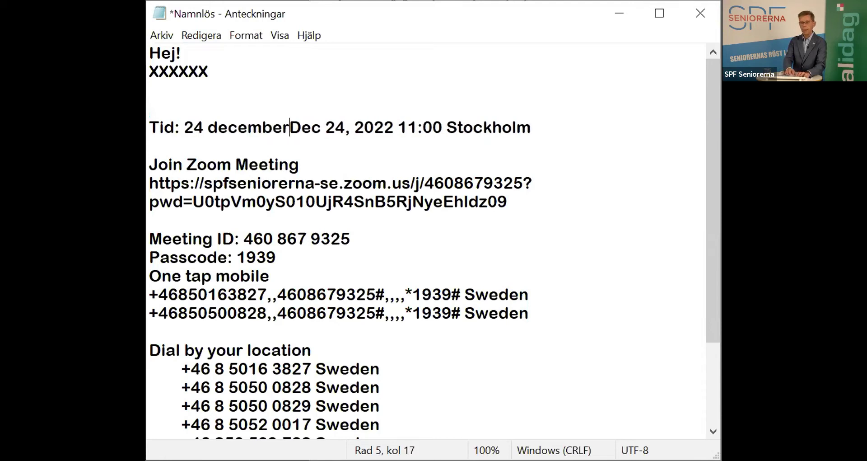
key("Delete")
key("Delete")
key("Delete")
key("Delete")
key("Delete")
key("Delete")
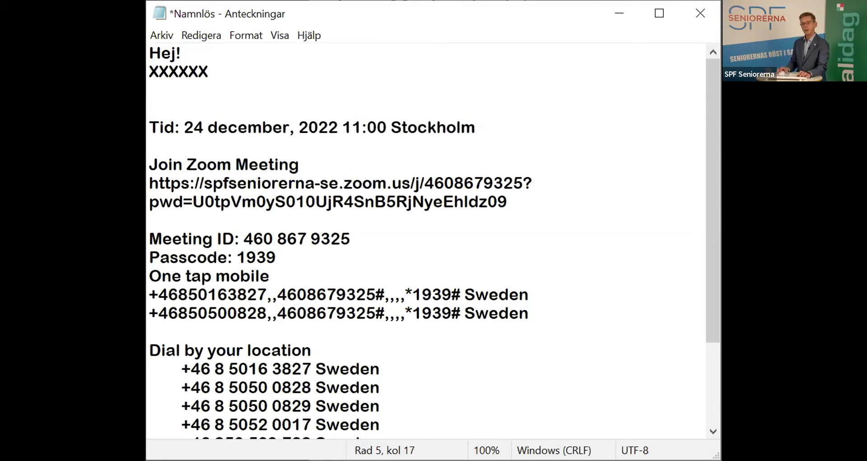
double_click(438, 122)
key("BackSpace")
key("BackSpace")
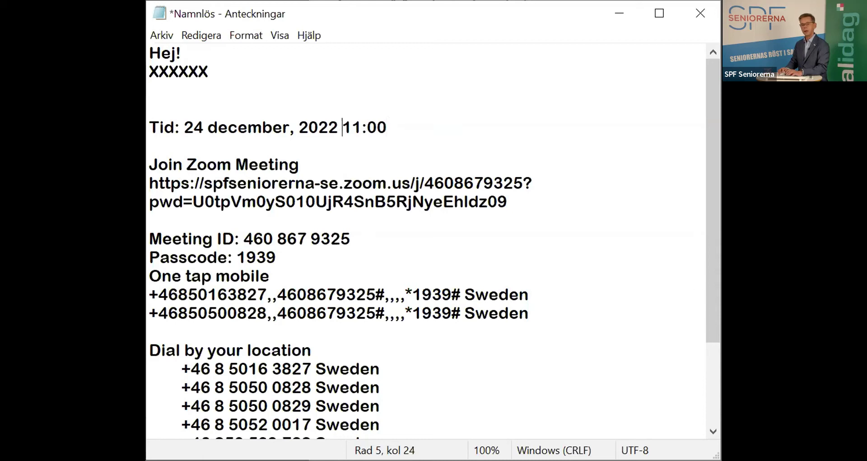
type("kl")
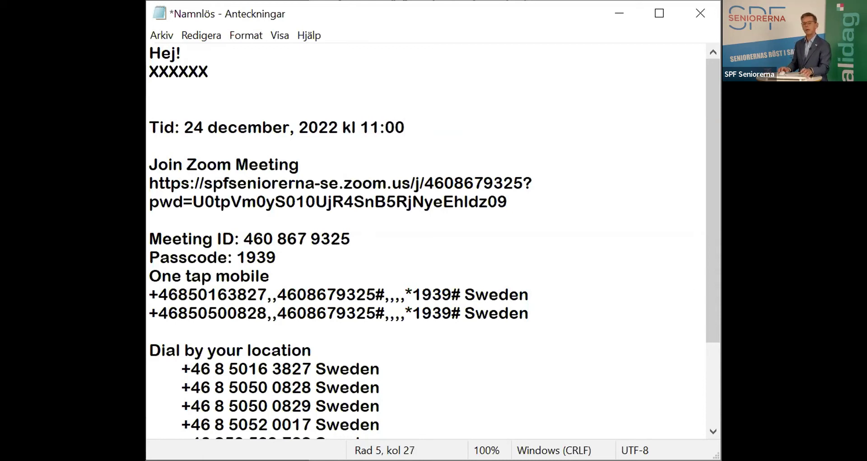
left_click_drag(351, 128, 342, 128)
left_click(337, 128)
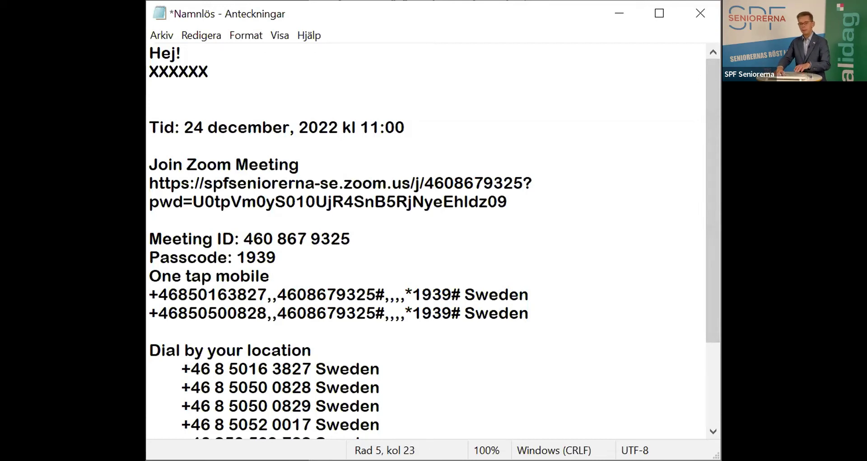
type(",")
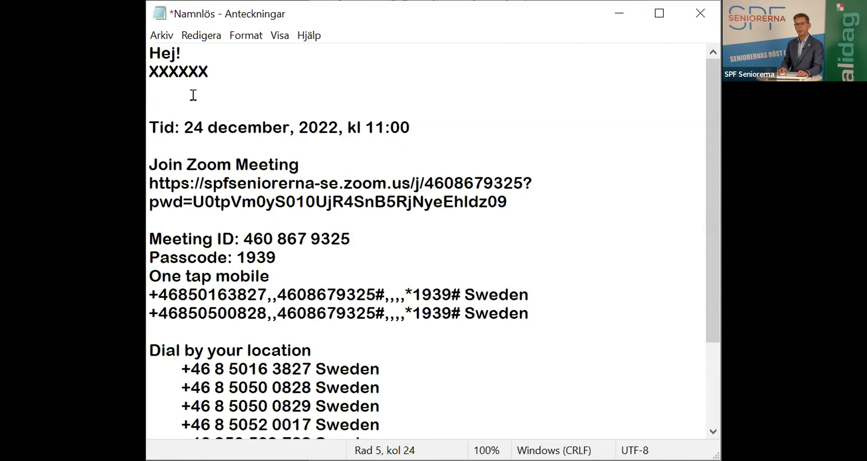
Step: Replace the 'Join Zoom Meeting' heading with 'Möteslänk:'
left_click(301, 164)
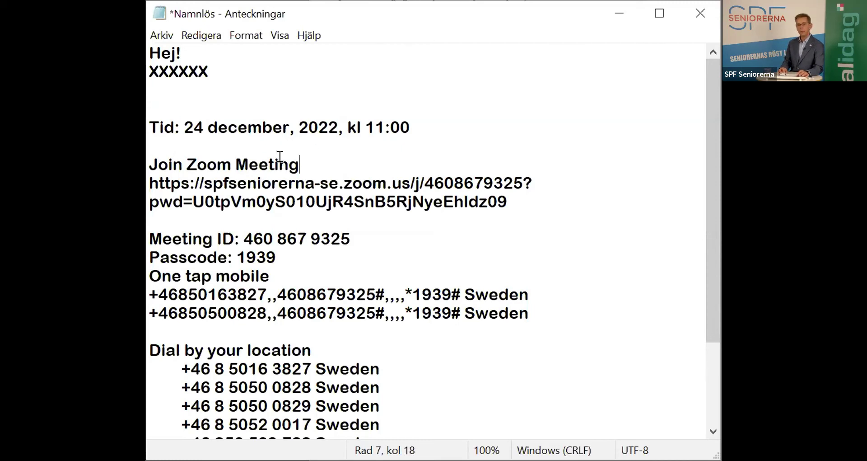
left_click_drag(300, 164, 207, 164)
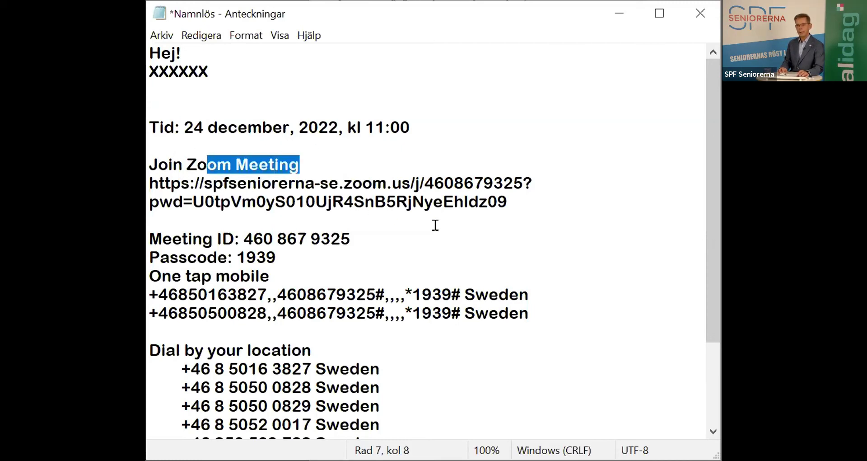
left_click(299, 164)
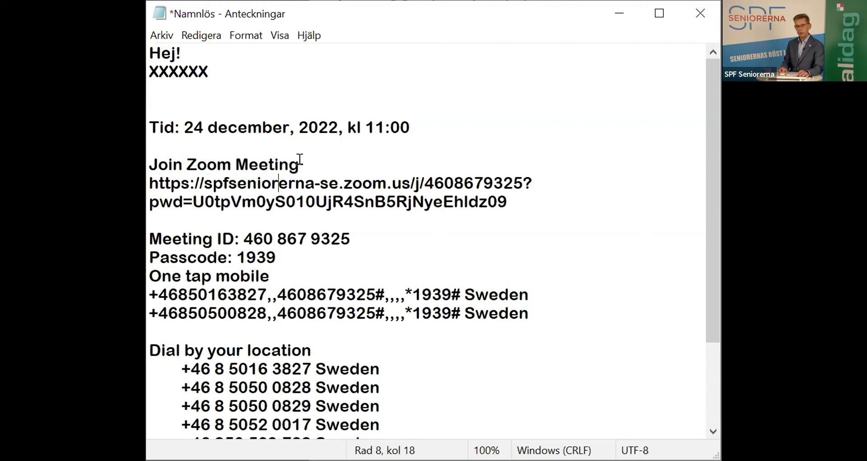
left_click_drag(299, 164, 150, 164)
type("Mö")
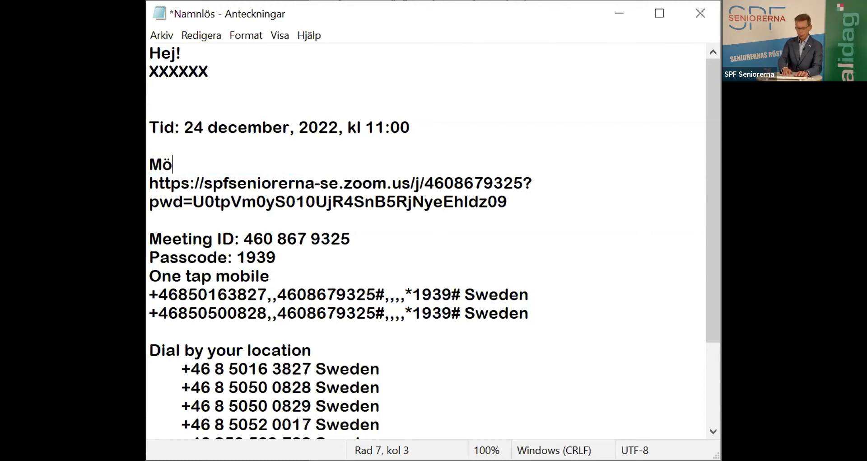
type("teslänk:")
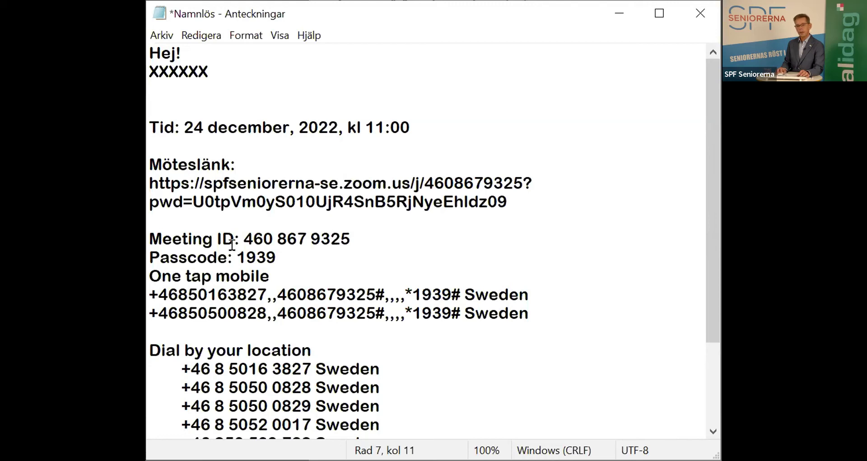
Step: Relabel 'Meeting ID' as 'MötesID'
left_click_drag(233, 238, 156, 236)
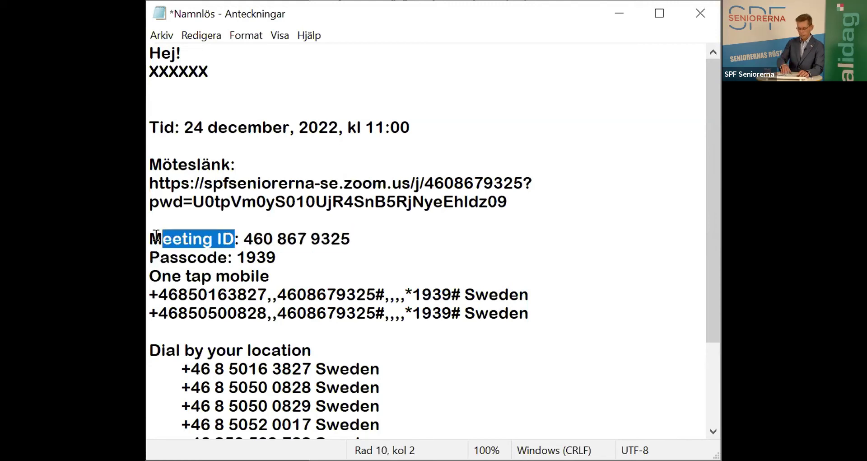
type("ötes")
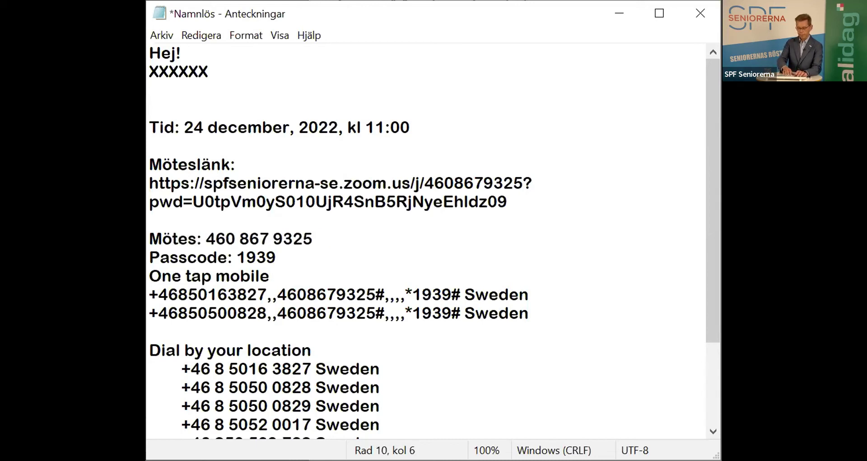
type("id")
key("BackSpace")
key("BackSpace")
type("ID")
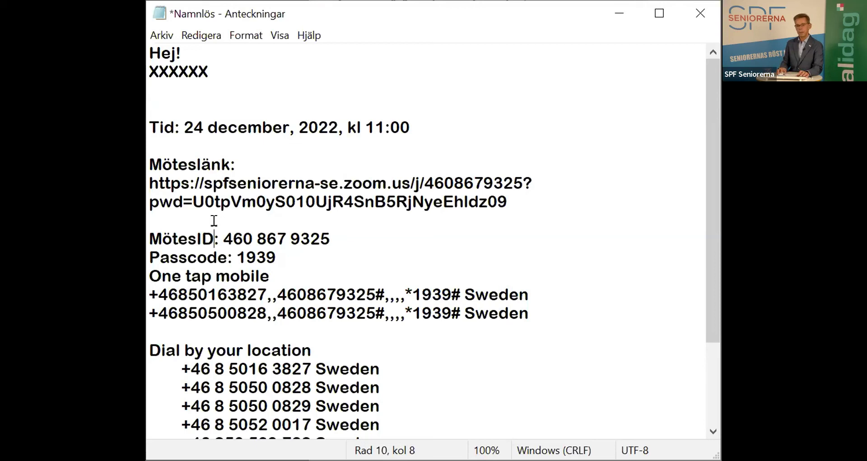
Step: Replace the 'Passcode' label with 'Lösenord'
left_click(179, 257)
double_click(186, 256)
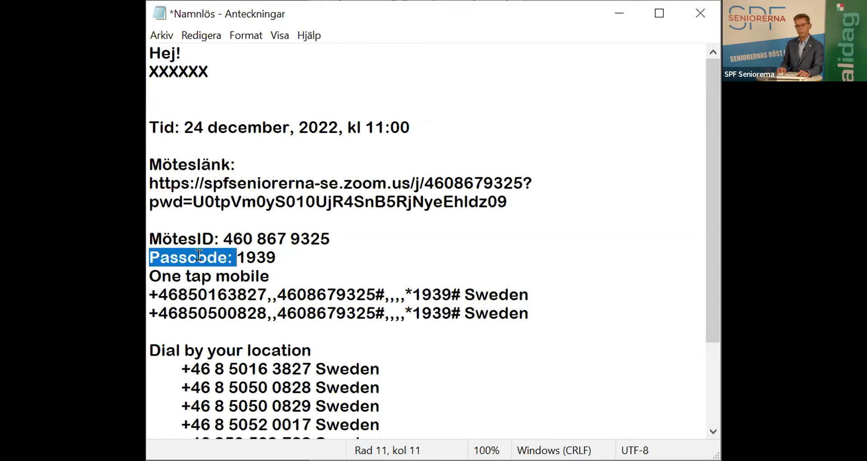
left_click(228, 257)
left_click_drag(227, 257, 149, 258)
type("Lösenor")
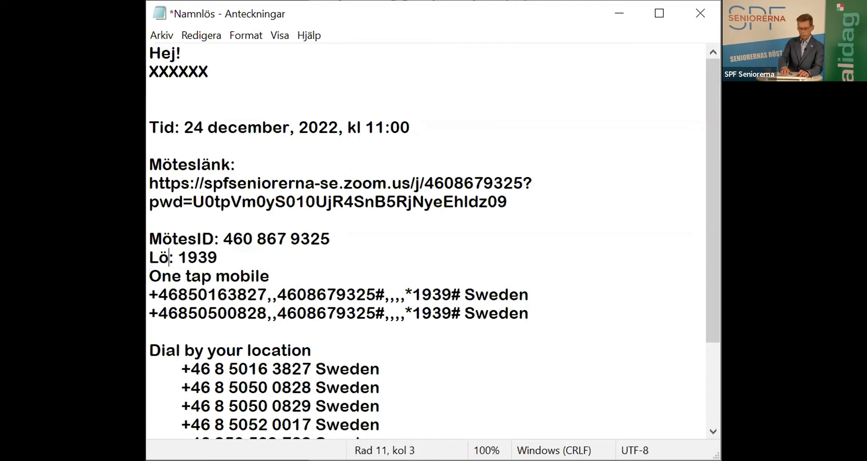
type("d")
key("Down")
key("Right")
key("Right")
key("Right")
key("Right")
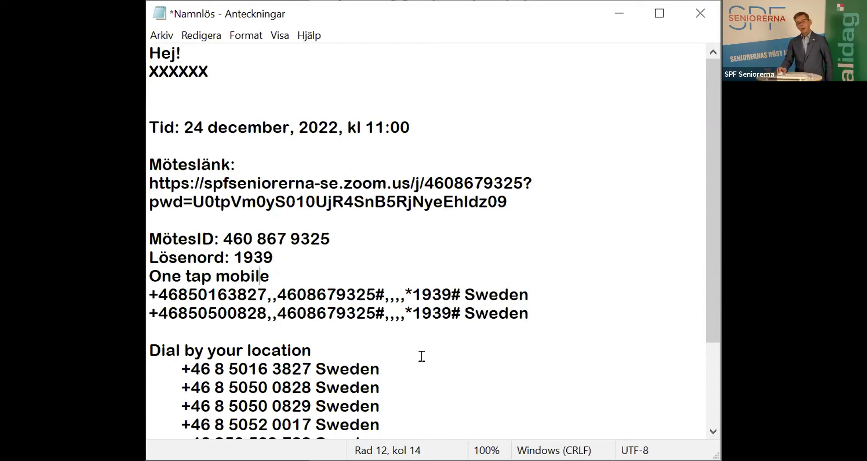
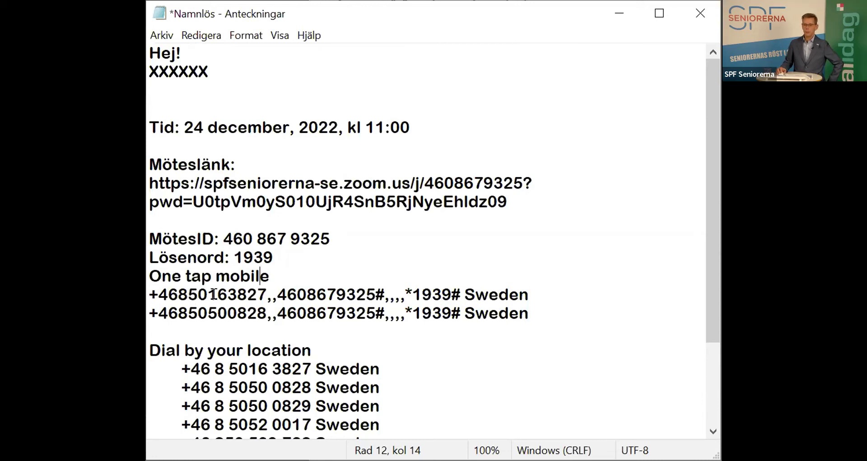
Step: Delete the One tap mobile block and its two dial-in numbers
left_click(155, 275)
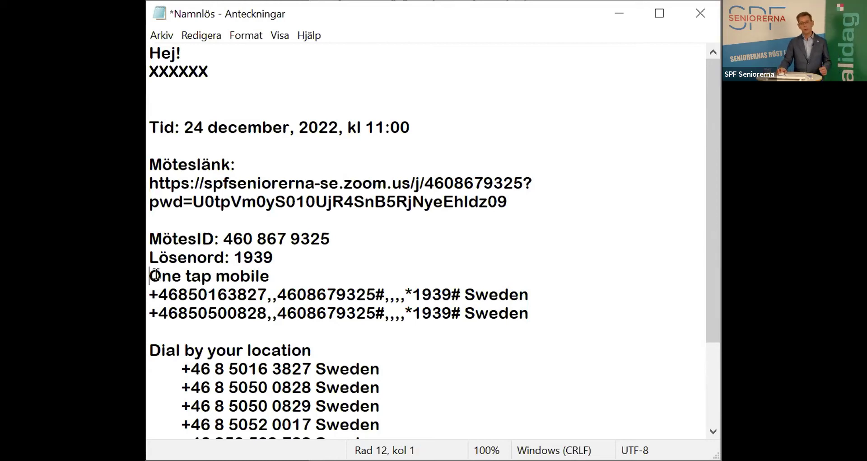
left_click_drag(217, 292, 561, 322)
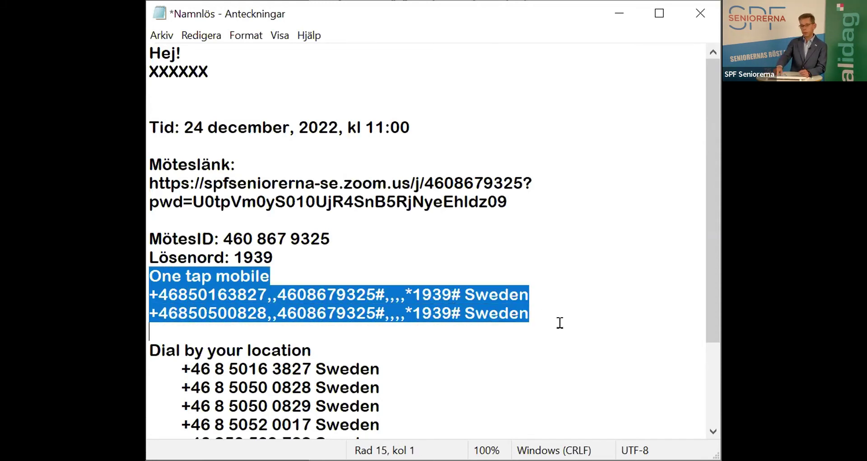
key("Delete")
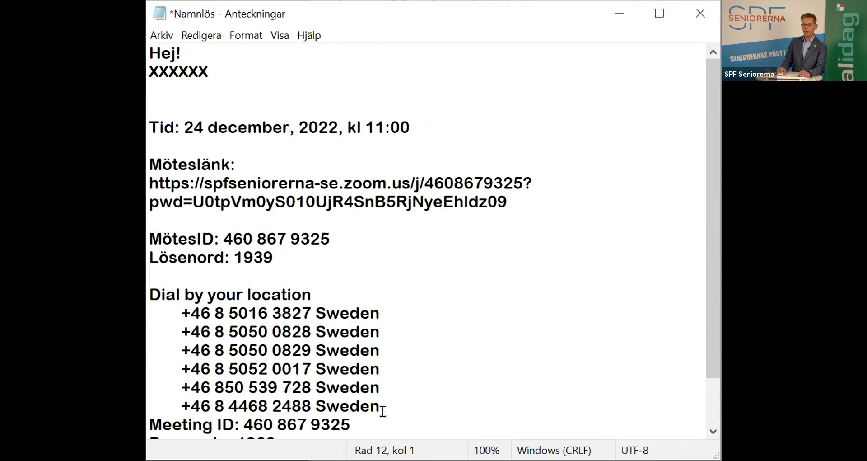
Step: Select the last four Sweden dial-in lines under Dial by your location
left_click_drag(381, 401, 157, 318)
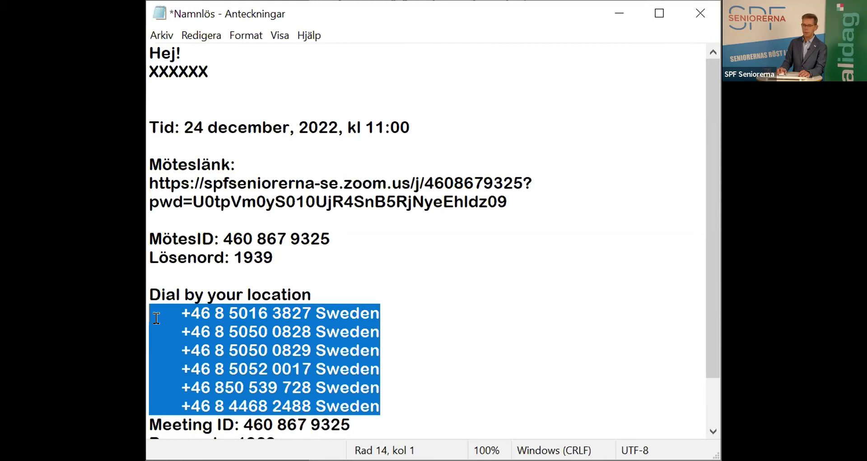
left_click(156, 317)
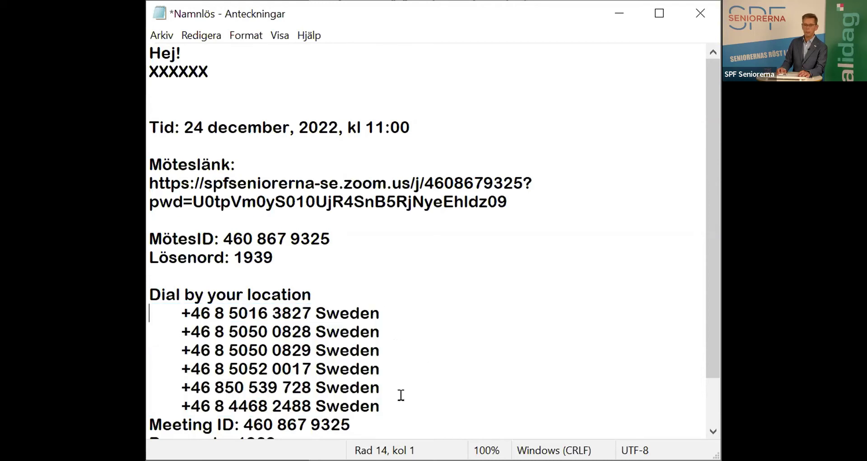
left_click_drag(397, 405, 361, 387)
left_click_drag(281, 369, 150, 350)
Step: Delete the four extra Sweden lines and retitle the heading 'Telefonnummer'
key("Delete")
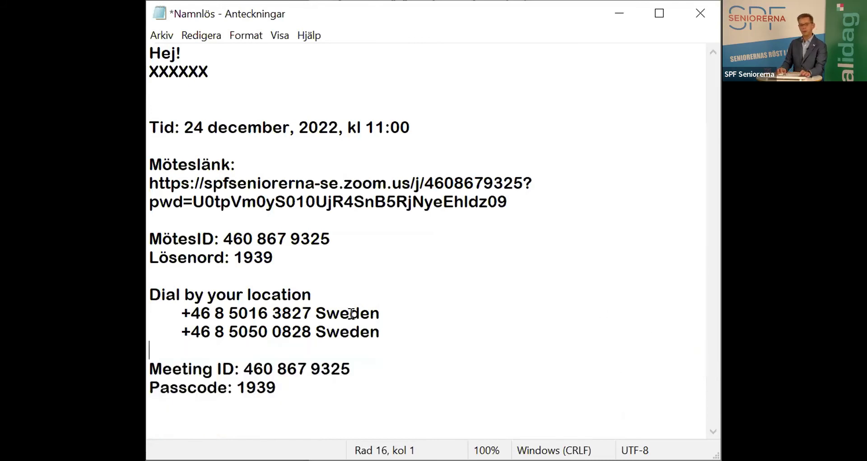
left_click_drag(314, 293, 150, 294)
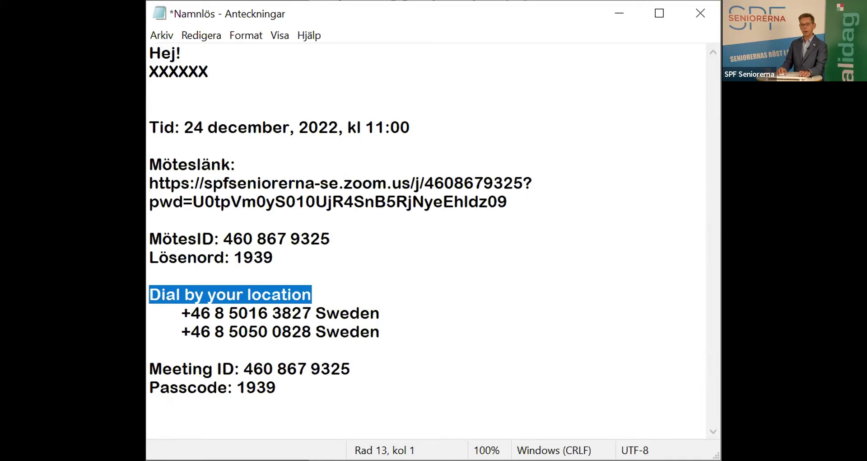
type("Tlef")
key("BackSpace")
key("BackSpace")
key("BackSpace")
type("ele")
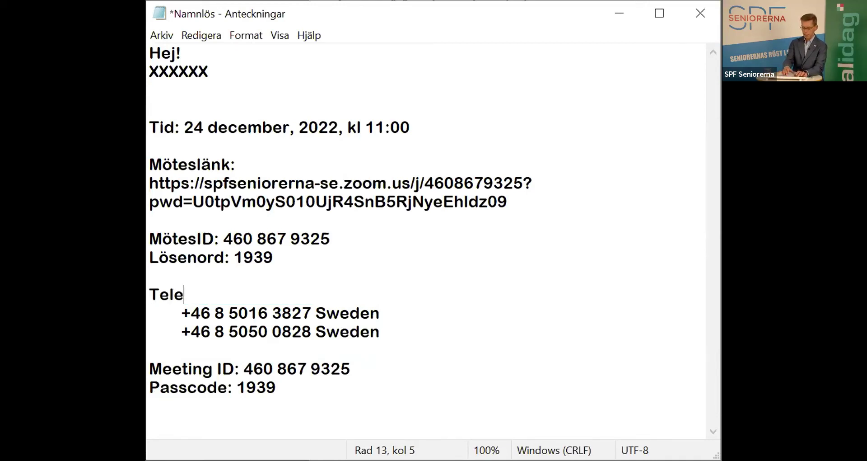
type("fonnummer")
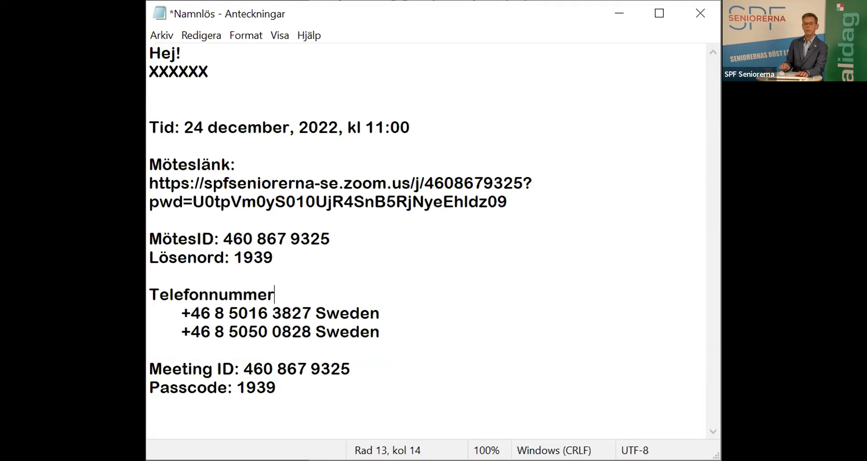
Step: Rewrite the first number in 08- format, regrouping the digits and dropping 'Sweden'
left_click(214, 313)
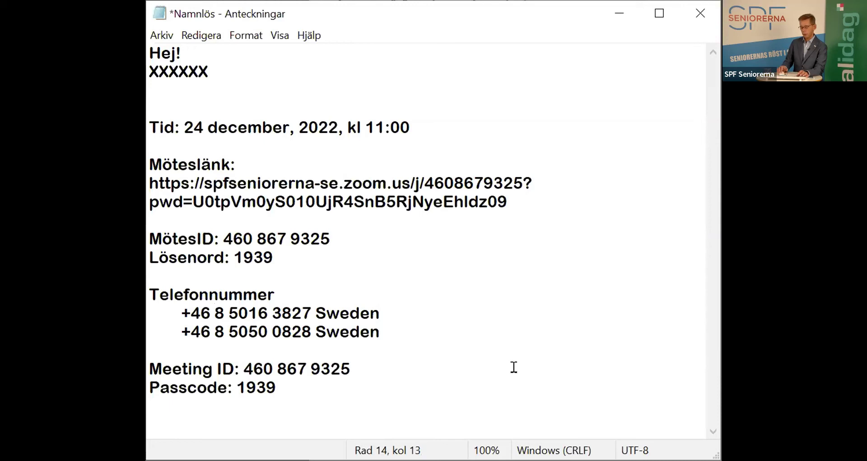
key("BackSpace")
key("BackSpace")
key("BackSpace")
key("BackSpace")
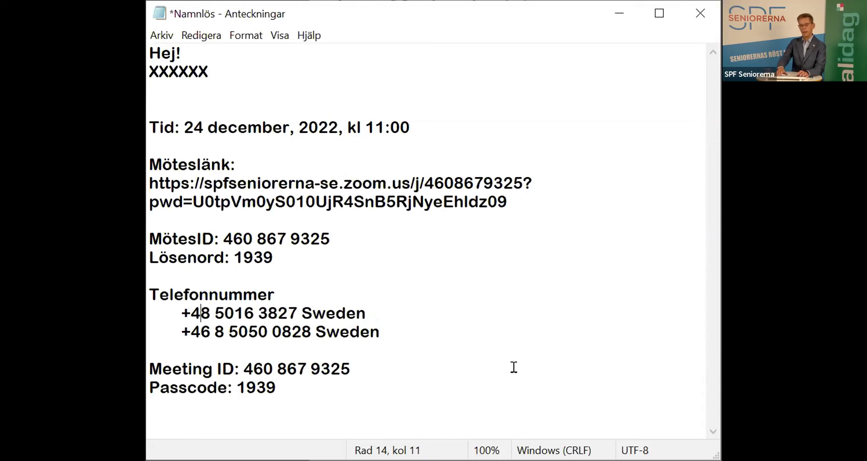
type("0")
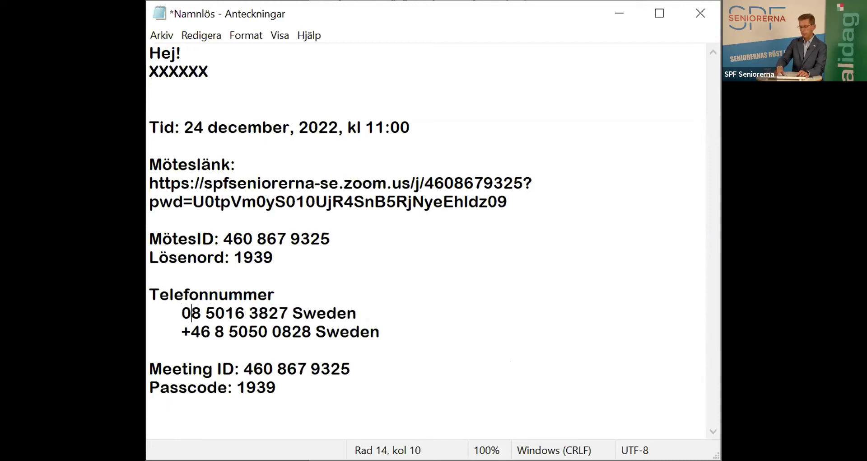
key("BackSpace")
type("-")
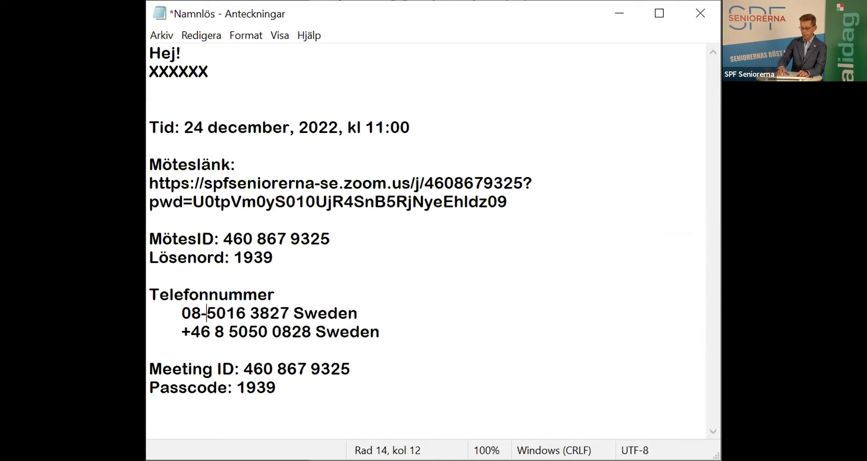
key("Down")
key("Down")
key("Up")
key("Up")
key("Up")
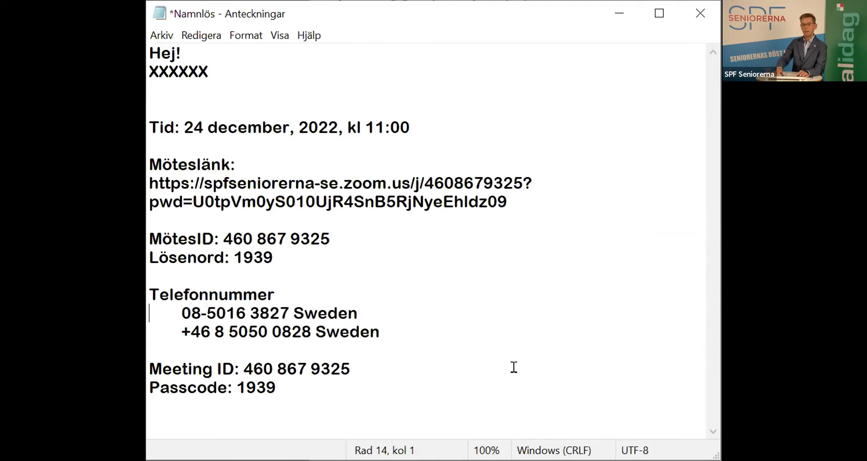
key("Right")
key("Right")
key("Right")
key("Right")
key("Right")
key("Right")
key("Right")
key("Right")
key("Right")
key("Right")
key("Right")
key("Right")
key("Right")
key("Down")
key("Left")
key("Left")
key("Left")
key("Right")
key("Right")
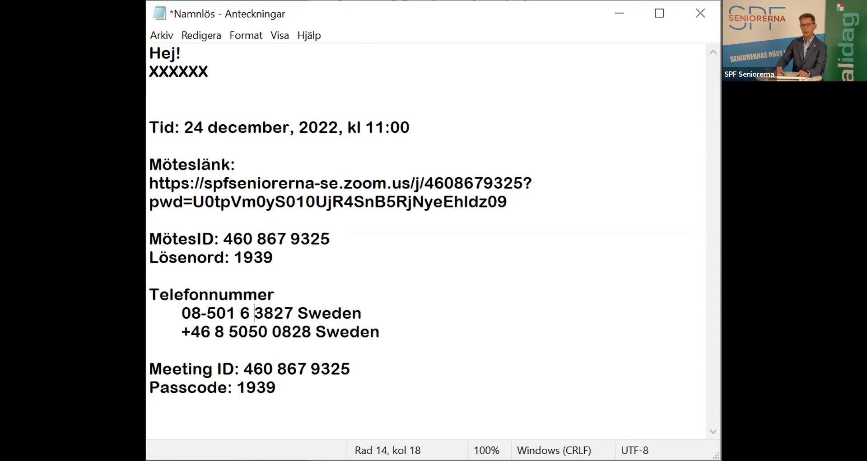
key("BackSpace")
key("Right")
key("Right")
key("Right")
key("Right")
key("Right")
key("Delete")
key("Delete")
key("Delete")
key("Delete")
key("Delete")
key("Delete")
key("Delete")
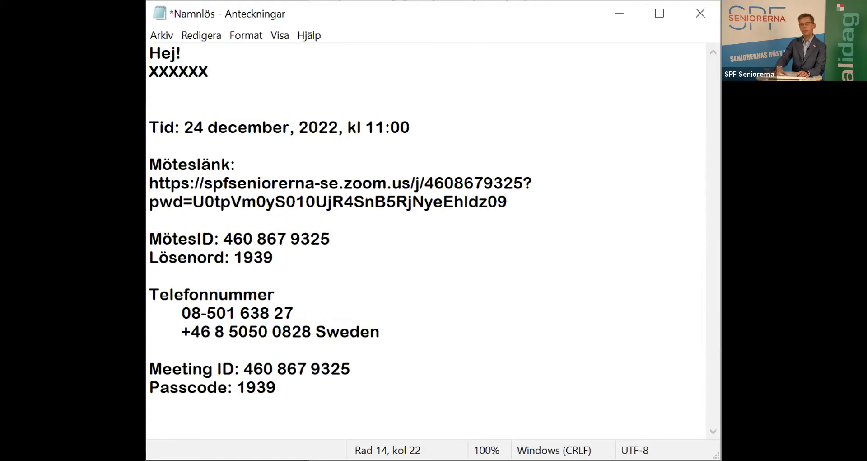
Step: Rewrite the second number with an 08- prefix, regrouped digits and no 'Sweden'
left_click(388, 334)
left_click(338, 329, "shift")
left_click(261, 346)
left_click_drag(228, 332, 179, 326)
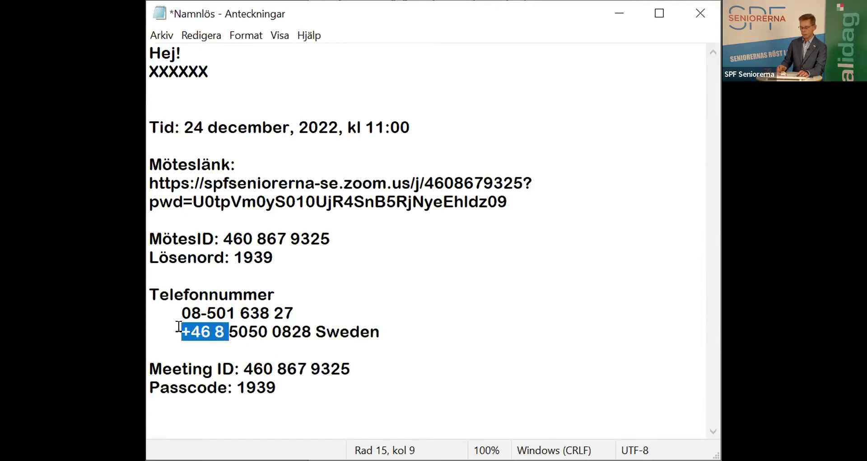
type("08-")
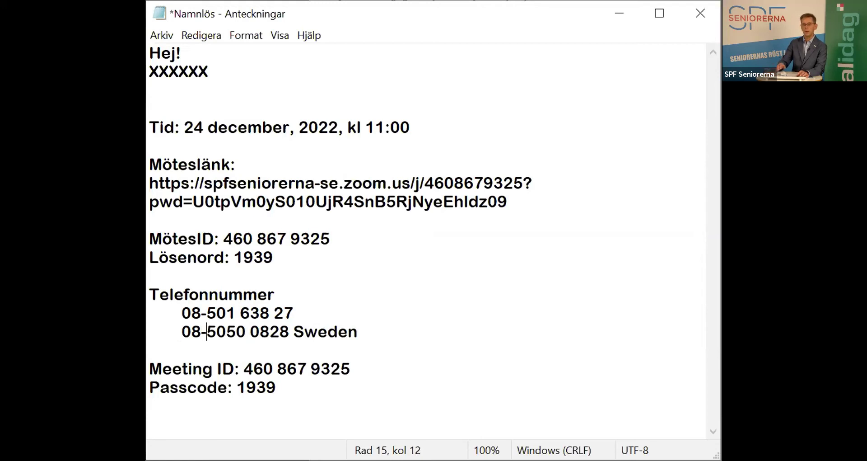
key("Right")
key("Right")
key("Right")
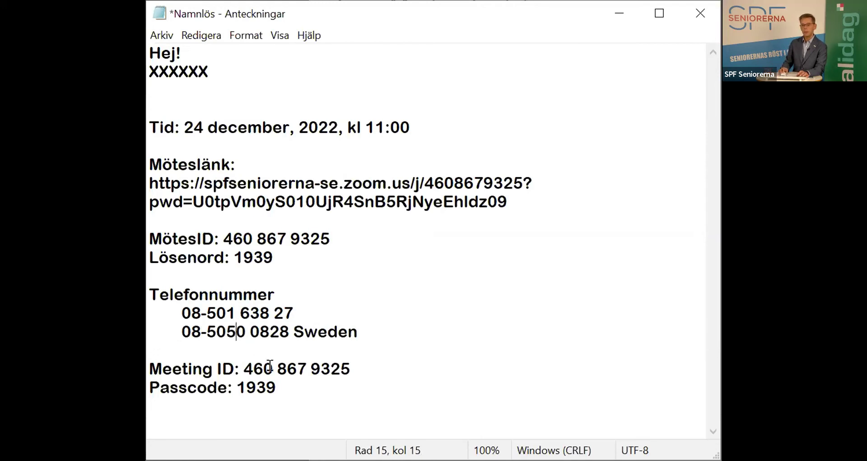
key("Right")
key("Right")
key("Right")
key("Left")
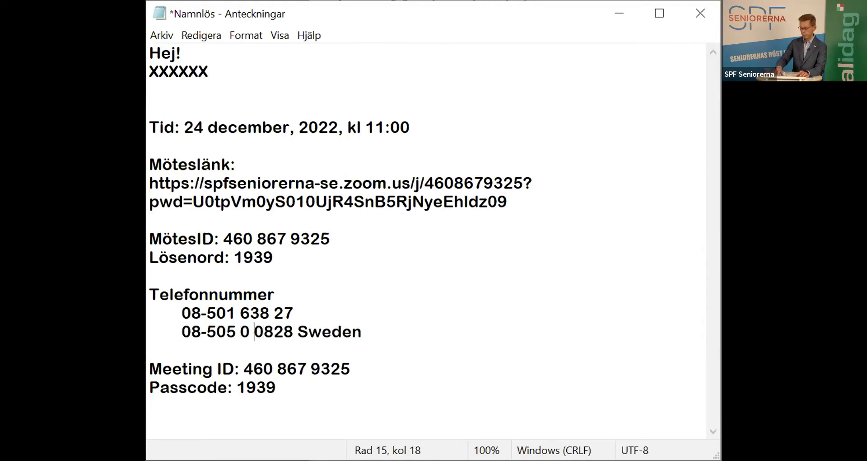
key("BackSpace")
key("Right")
key("Right")
key("Right")
key("Right")
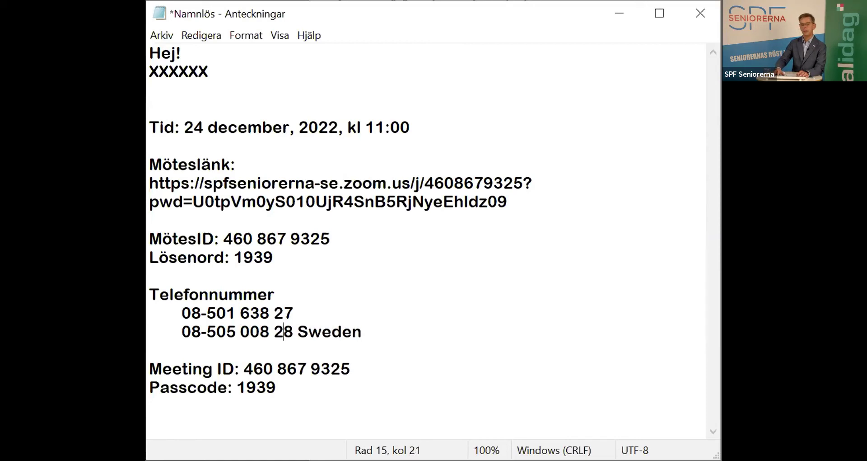
key("Delete")
key("Delete")
key("Delete")
key("Delete")
key("Delete")
key("Delete")
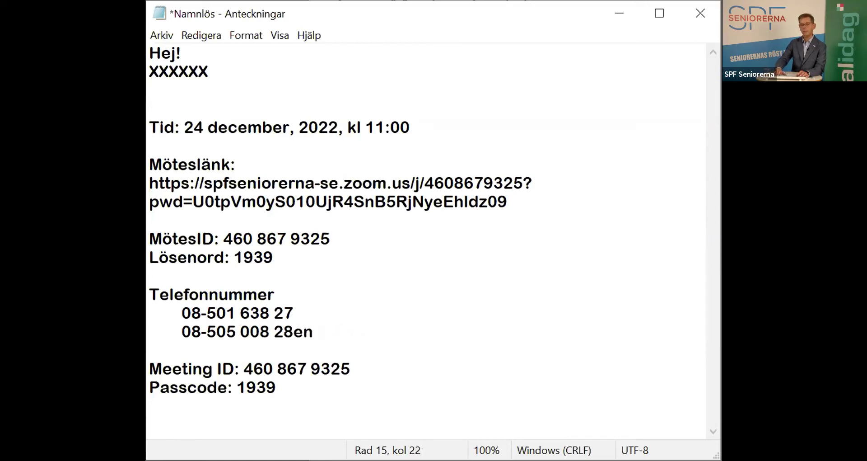
left_click(362, 367)
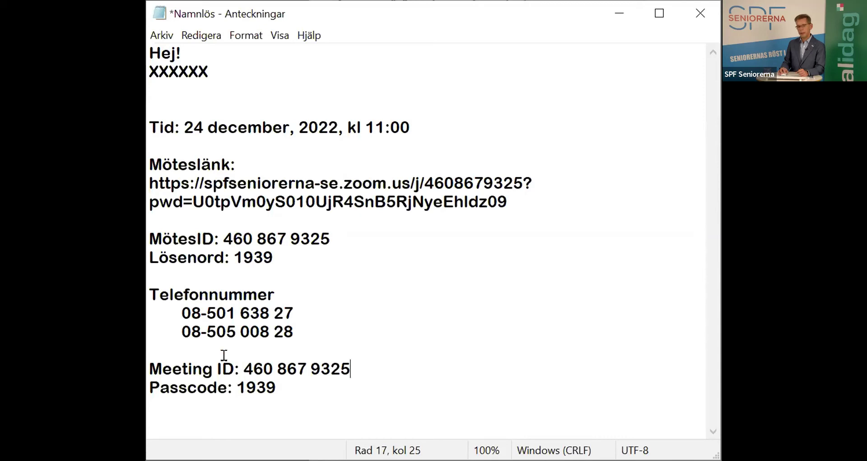
Step: Check the Passcode matches Lösenord, then delete the English Meeting ID and Passcode lines
left_click(281, 258)
left_click_drag(282, 258, 238, 259)
key("Down")
left_click(283, 389)
left_click_drag(283, 389, 234, 383)
left_click(286, 401)
left_click_drag(288, 387, 163, 348)
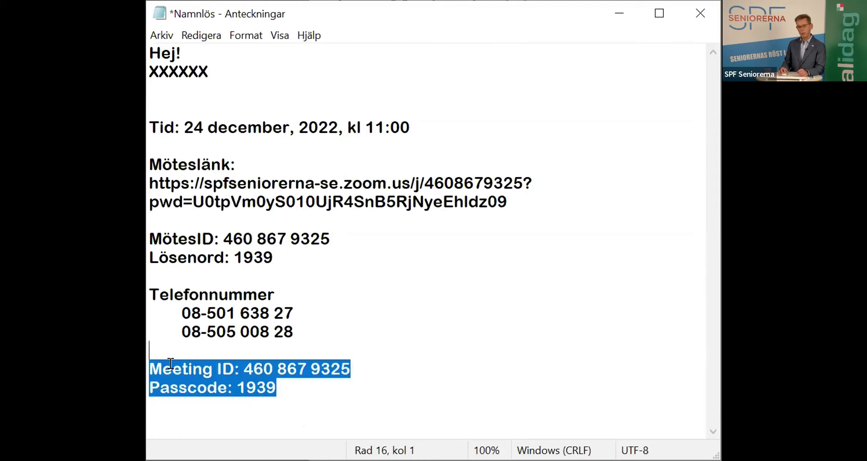
key("Delete")
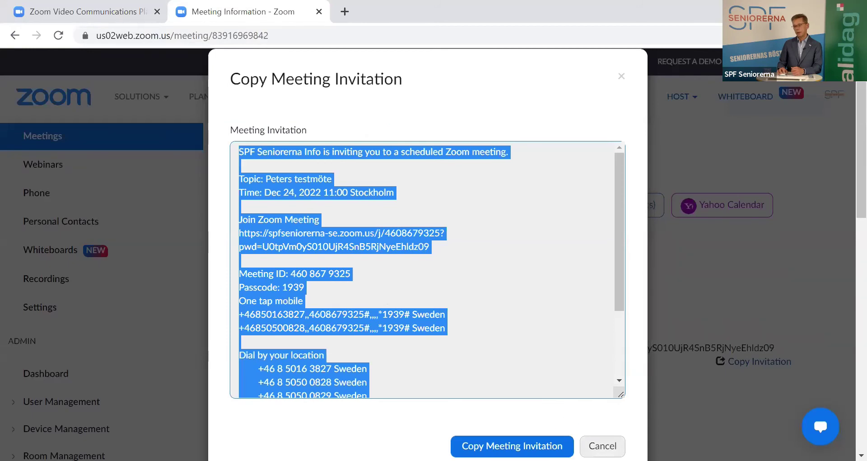
Step: Close the Copy Meeting Invitation dialog and review the Peters testmöte Meeting Information page
left_click(513, 446)
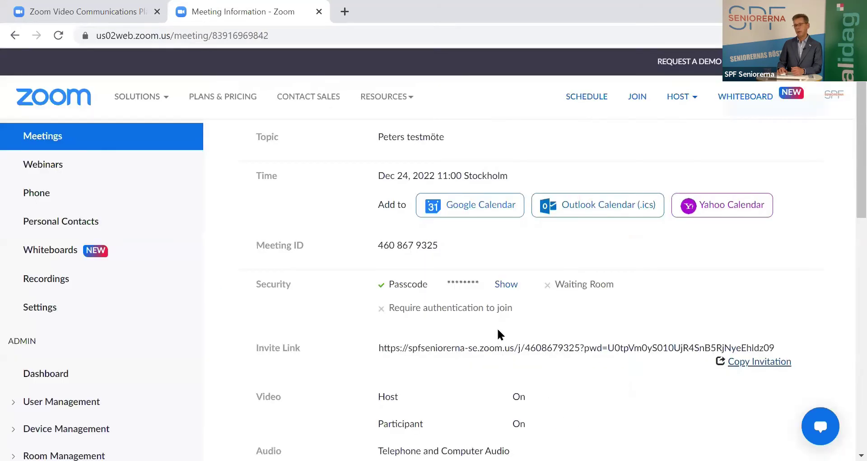
scroll(497, 327, "down", 3)
scroll(497, 324, "down", 5)
scroll(495, 322, "up", 9)
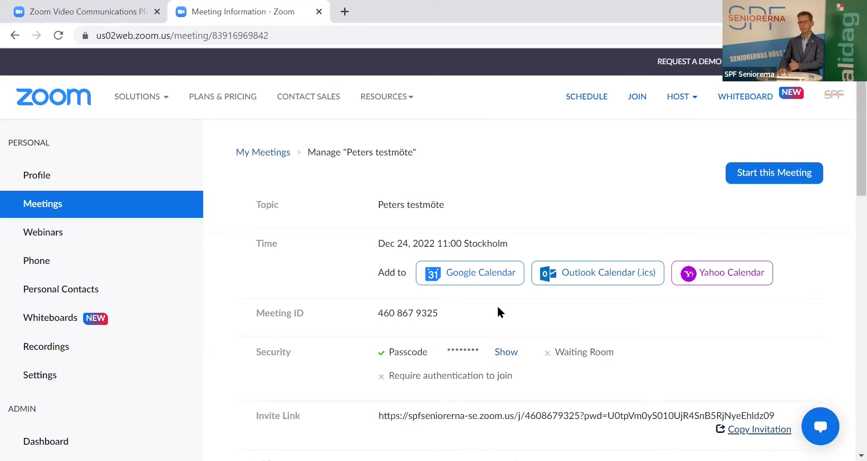
scroll(496, 323, "down", 4)
scroll(496, 315, "down", 6)
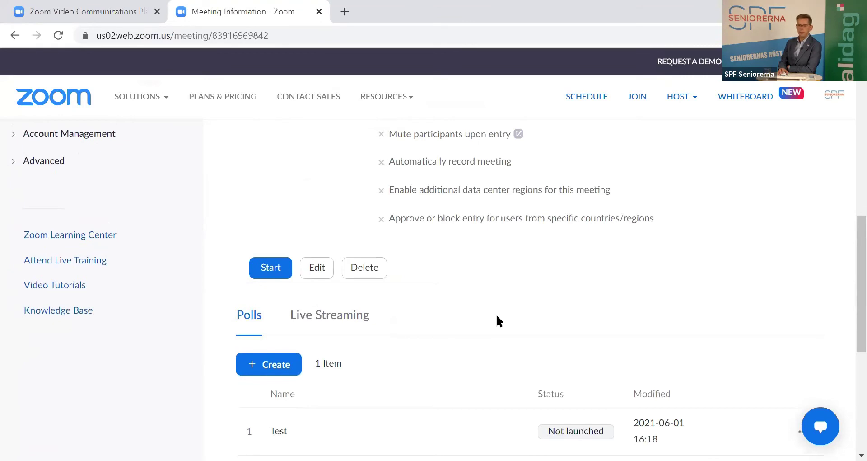
scroll(497, 313, "up", 7)
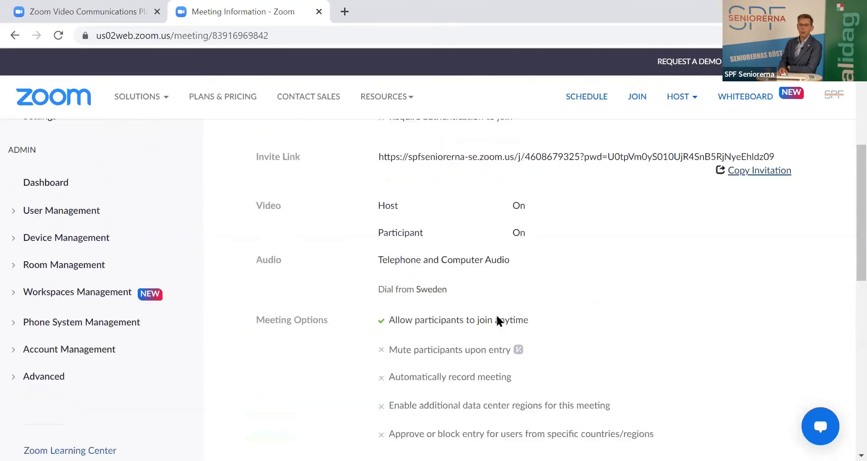
scroll(492, 312, "up", 3)
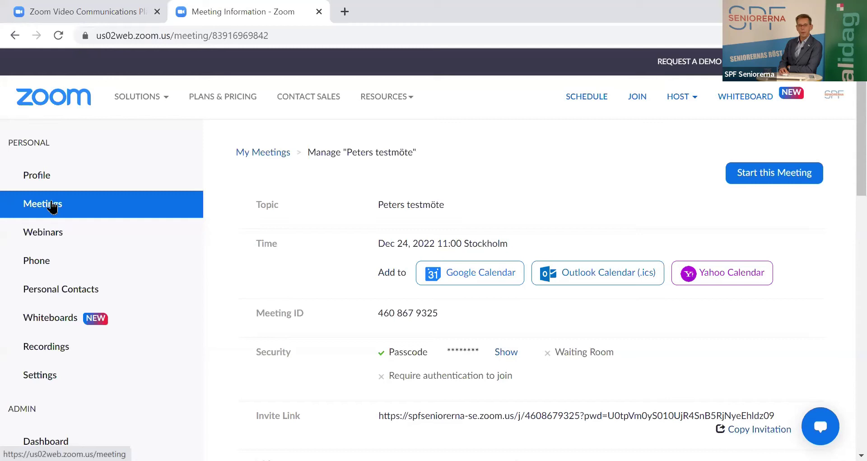
Step: Go to Meetings, scroll the Upcoming list to Peters testmöte on Dec 24, and open it
left_click(52, 205)
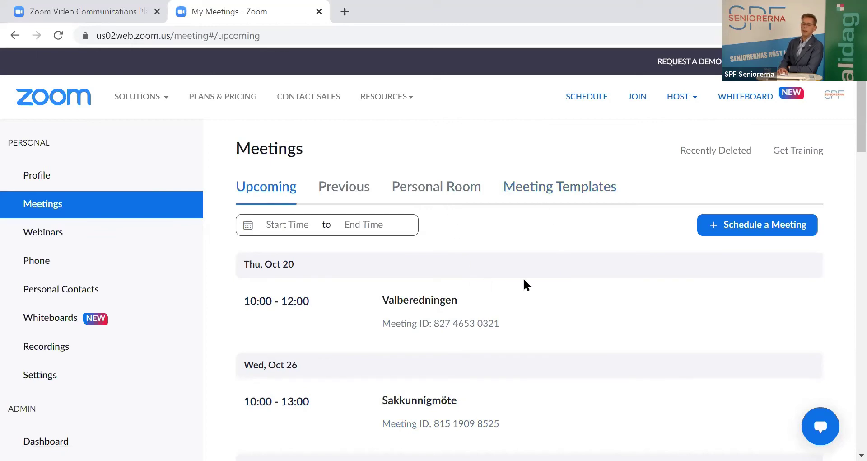
mouse_move(512, 327)
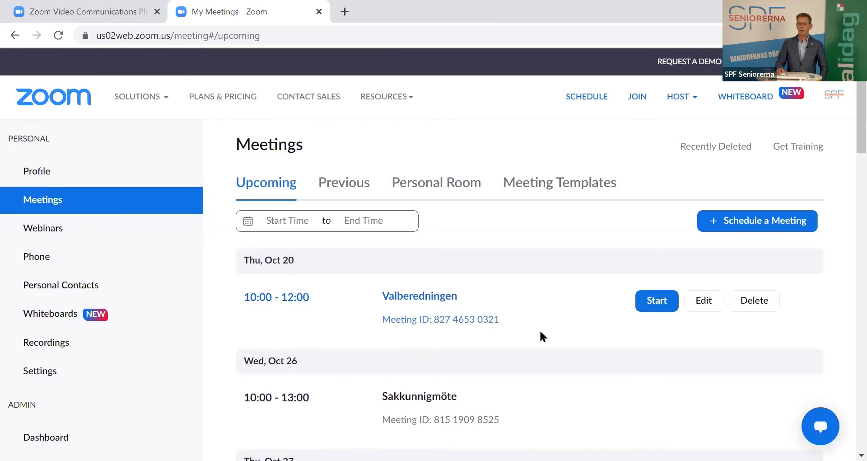
scroll(541, 332, "down", 3)
scroll(528, 332, "down", 2)
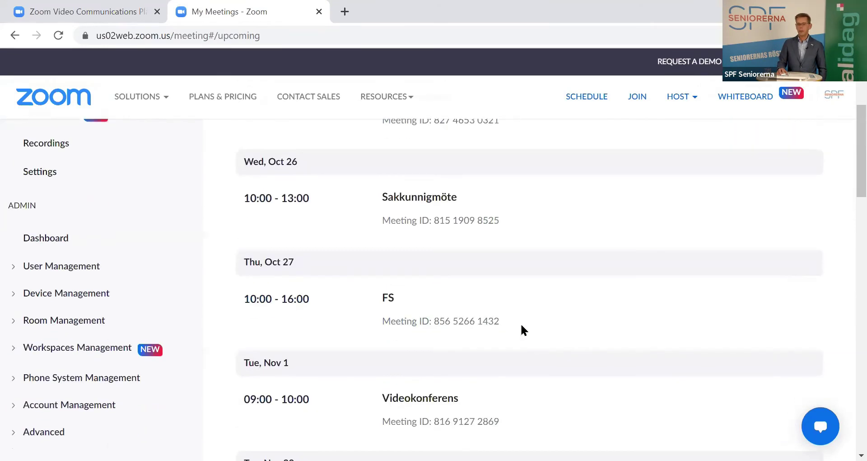
scroll(412, 196, "down", 1)
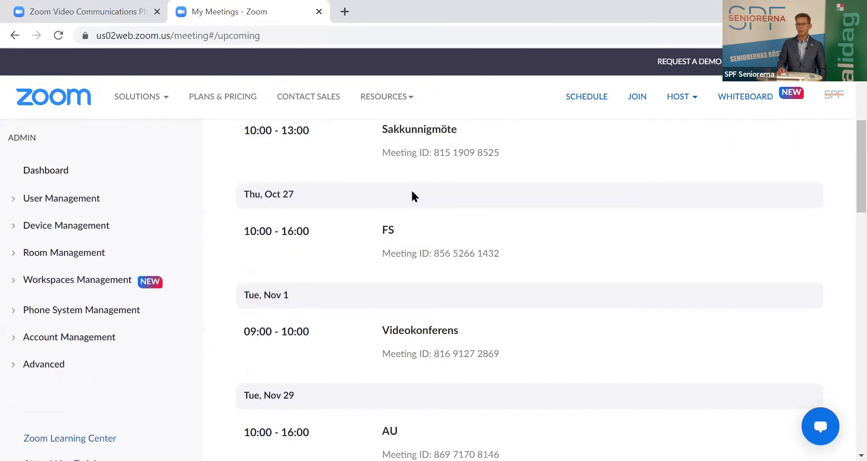
scroll(412, 192, "down", 1)
scroll(412, 192, "down", 1)
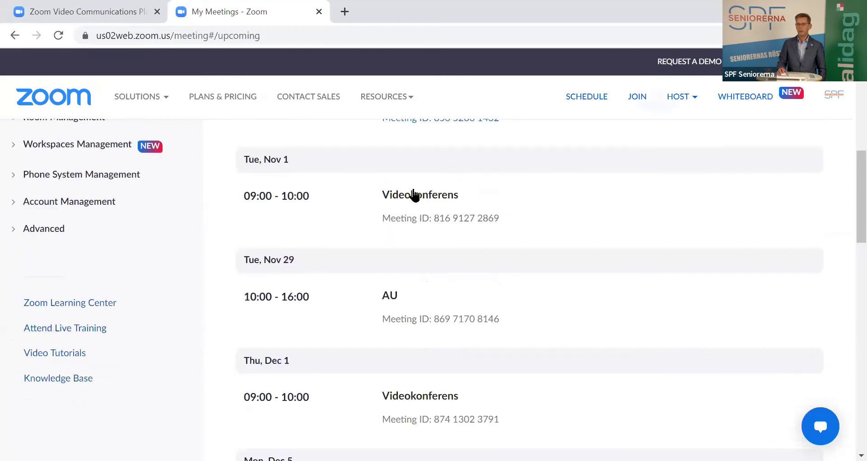
scroll(413, 191, "down", 2)
scroll(414, 191, "down", 5)
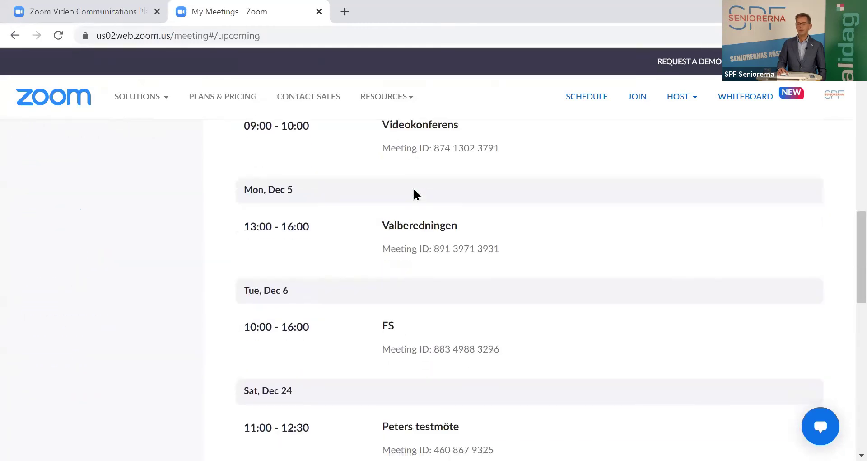
scroll(414, 192, "up", 2)
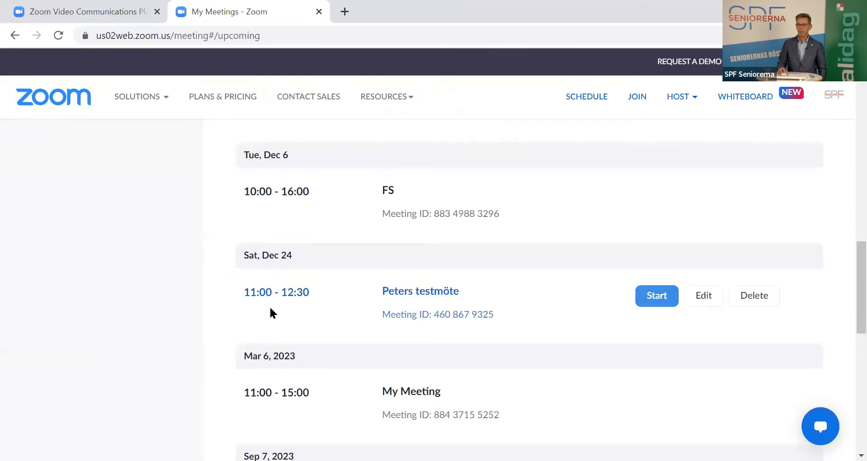
mouse_move(273, 306)
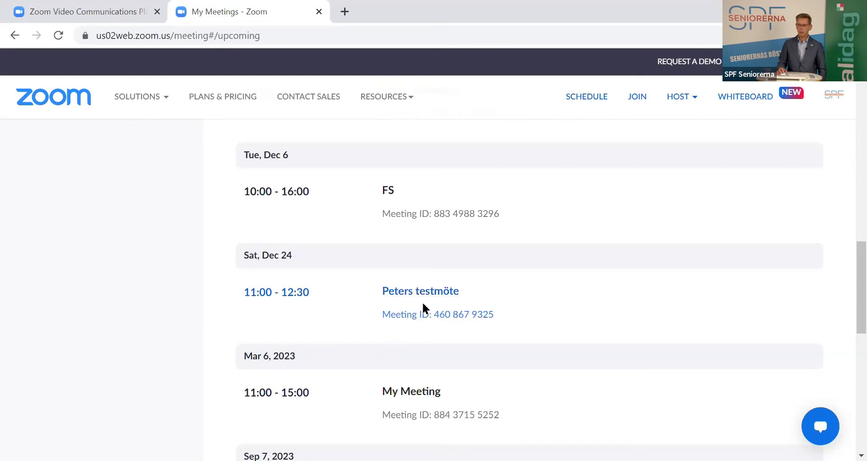
mouse_move(439, 300)
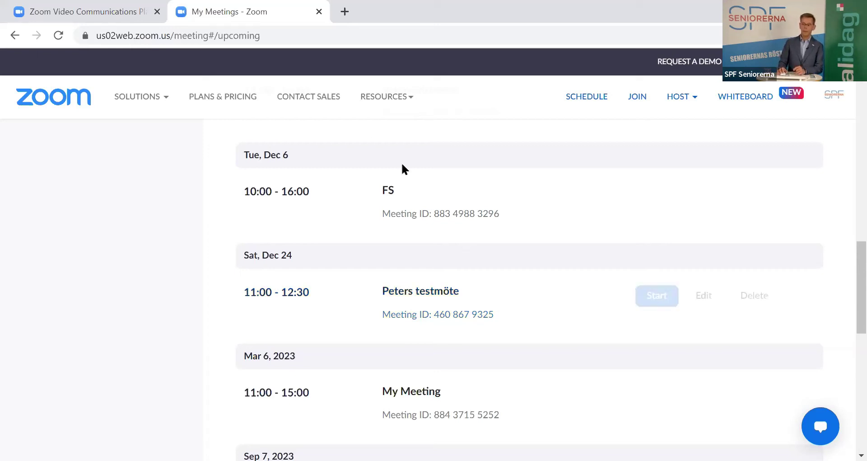
left_click(416, 293)
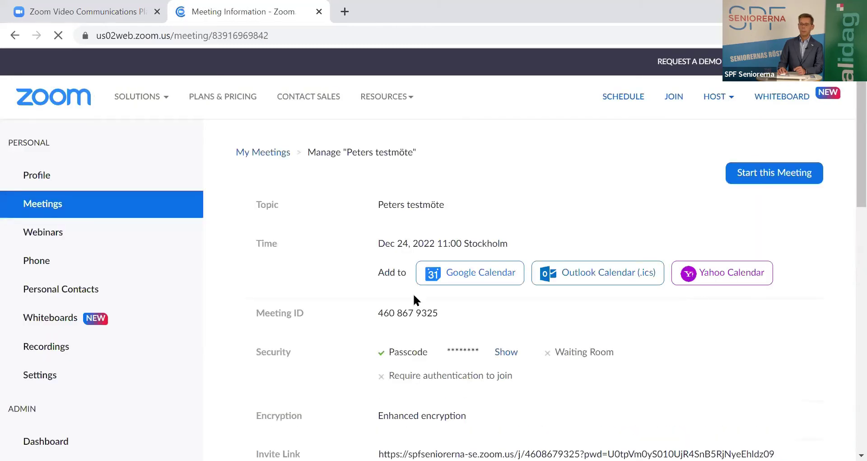
Step: Scroll the Peters testmöte details, then go back to the upcoming meetings list
scroll(414, 294, "down", 8)
scroll(414, 293, "up", 5)
left_click(14, 35)
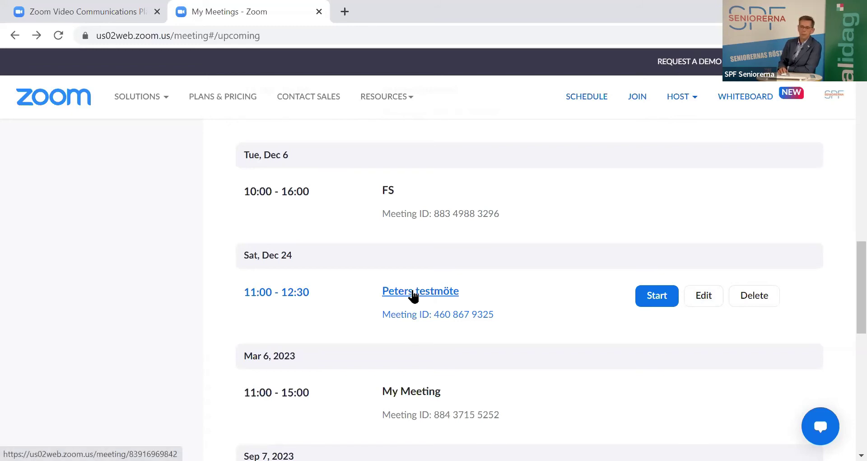
Step: Delete Peters testmöte from upcoming meetings, confirming after one cancelled attempt
left_click(749, 299)
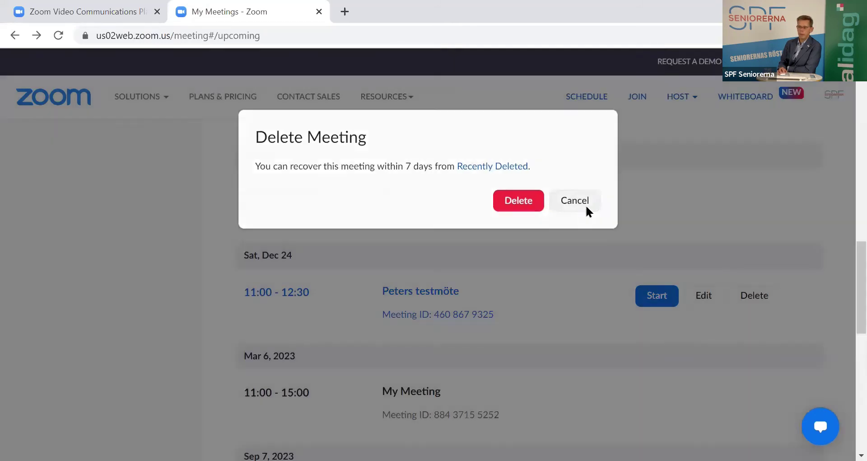
left_click(586, 207)
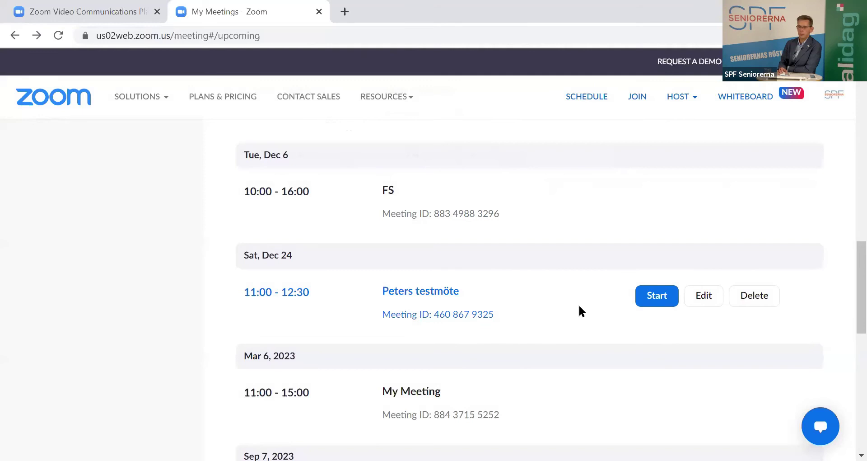
scroll(580, 303, "up", 12)
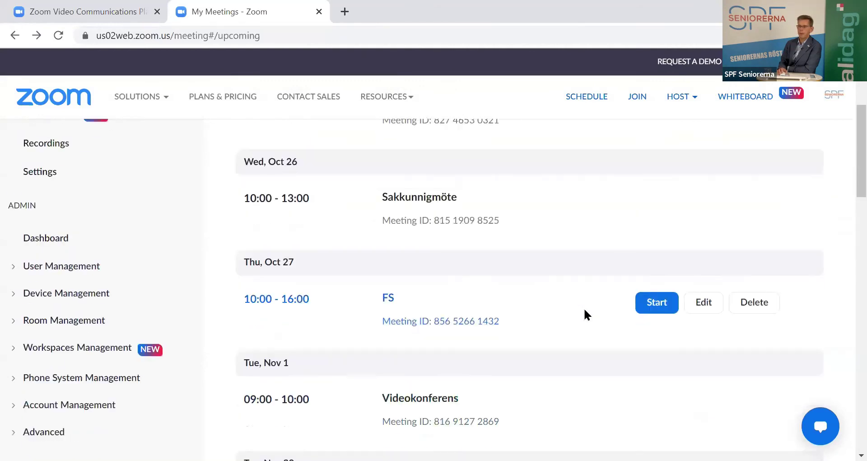
scroll(584, 314, "up", 5)
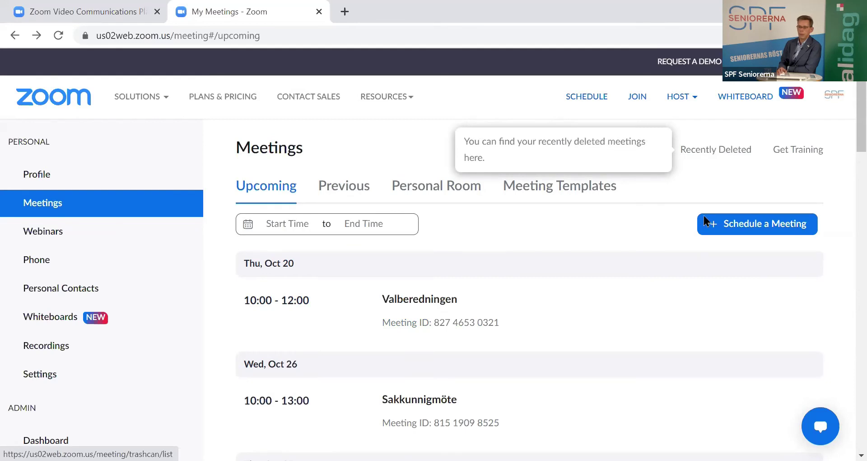
scroll(672, 247, "down", 15)
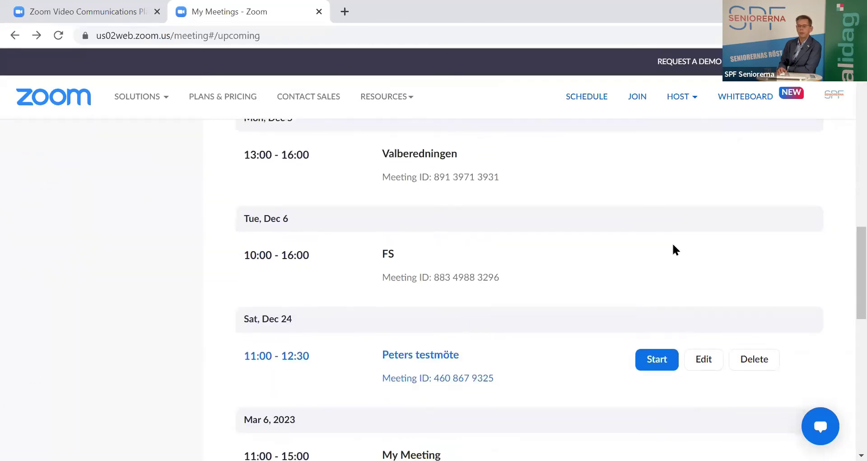
scroll(673, 248, "down", 1)
left_click(748, 295)
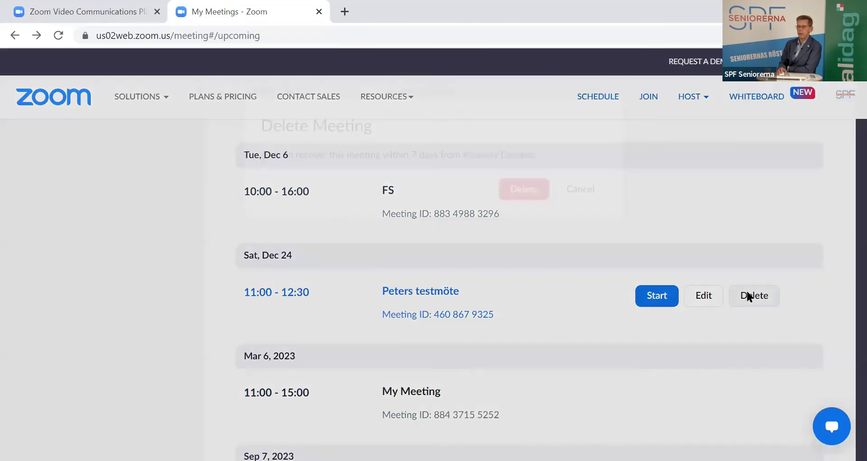
left_click(510, 205)
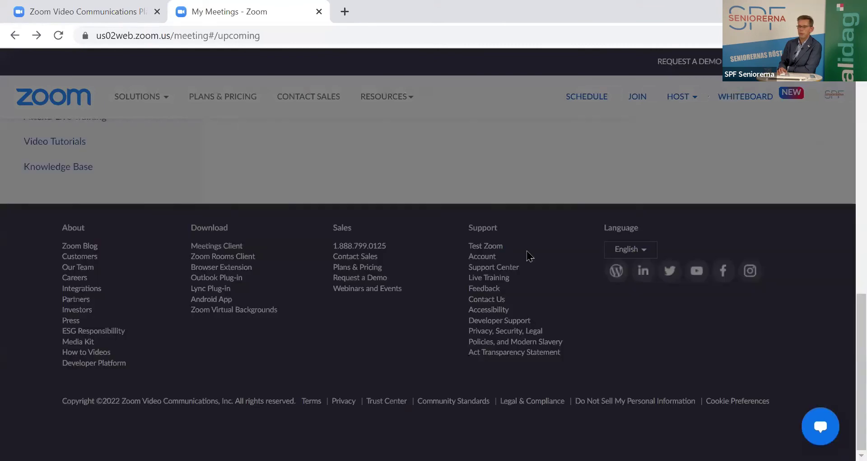
mouse_move(659, 299)
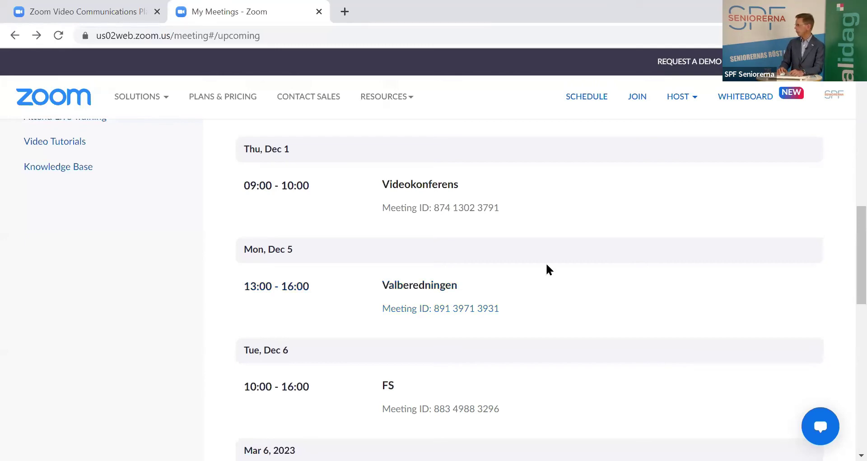
scroll(621, 283, "up", 8)
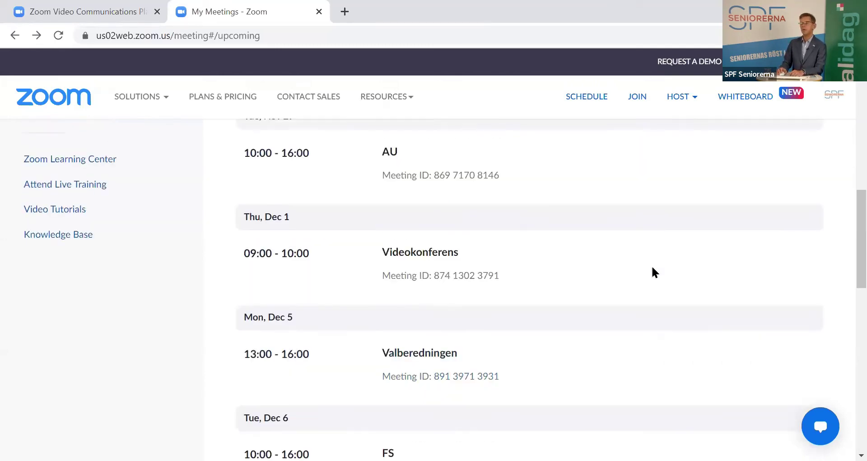
scroll(649, 268, "up", 5)
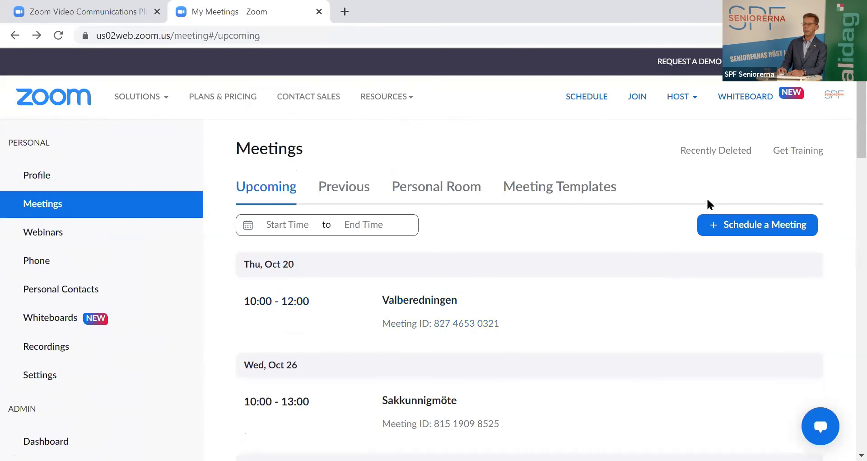
Step: Open the Recently Deleted meetings list and scroll through its first page
left_click(710, 157)
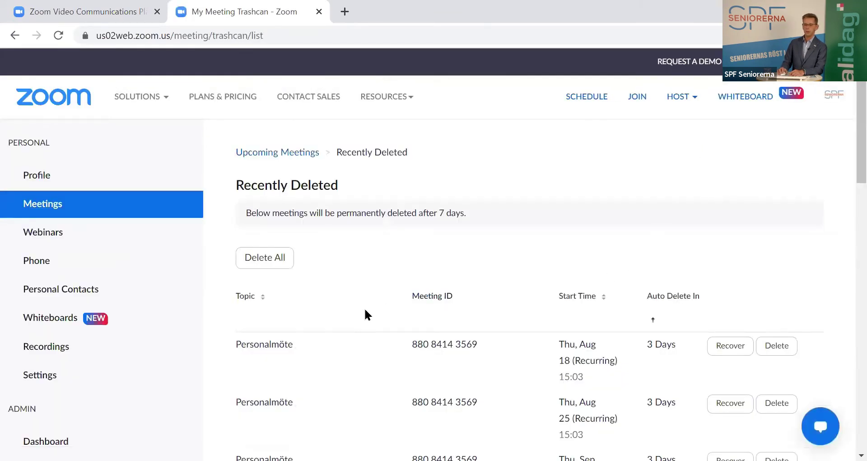
scroll(364, 307, "down", 2)
scroll(365, 310, "down", 9)
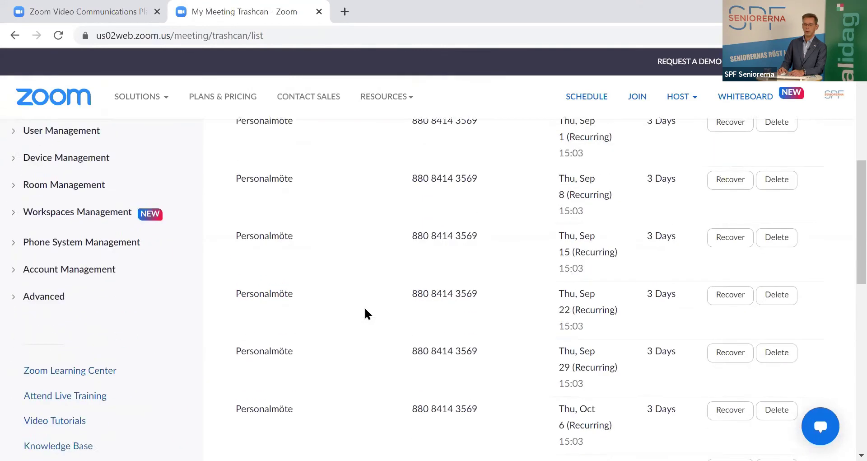
scroll(365, 302, "down", 8)
scroll(365, 300, "up", 3)
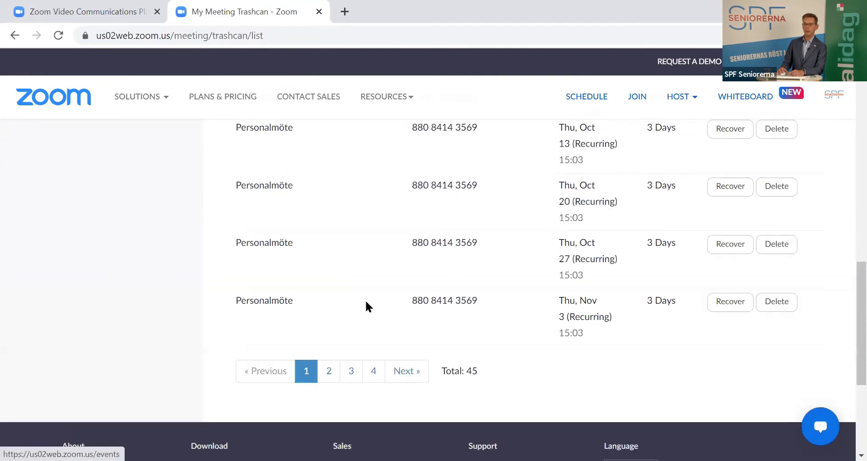
Step: Browse pages 3, 2 and 4 of the Recently Deleted list
left_click(350, 372)
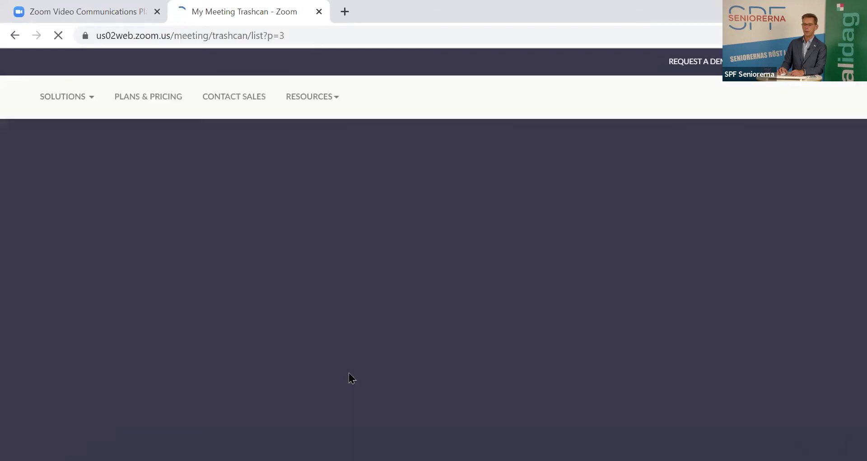
scroll(349, 375, "down", 10)
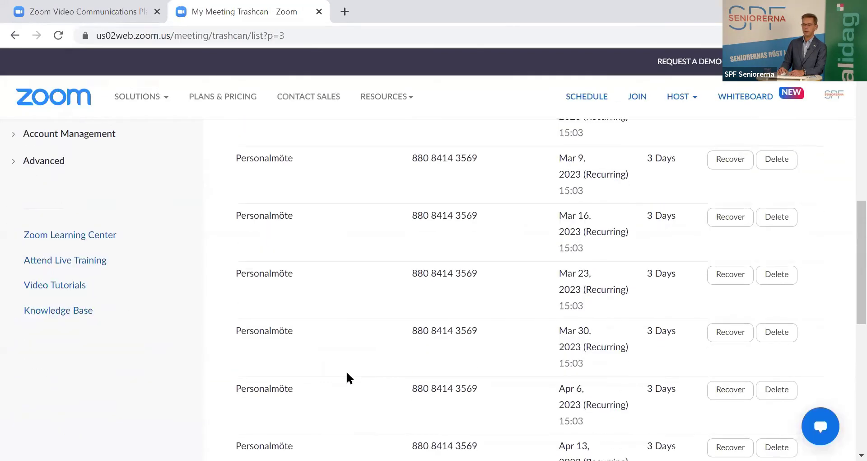
scroll(352, 370, "down", 10)
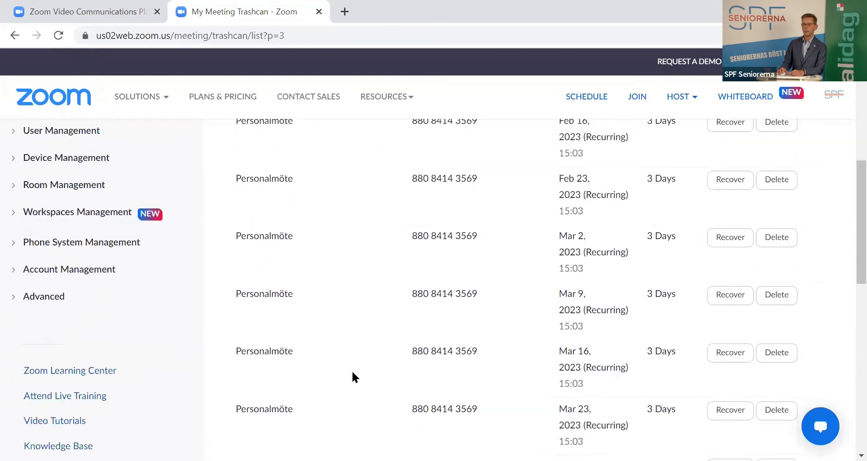
left_click(326, 303)
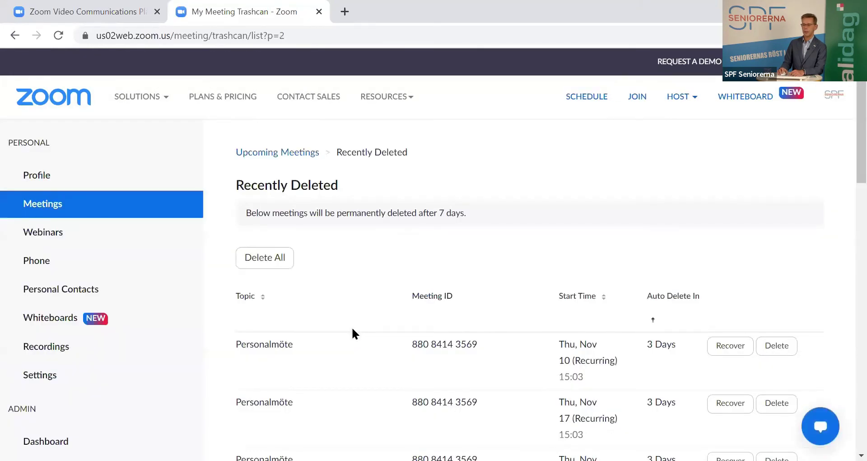
scroll(353, 328, "down", 1)
scroll(353, 326, "down", 10)
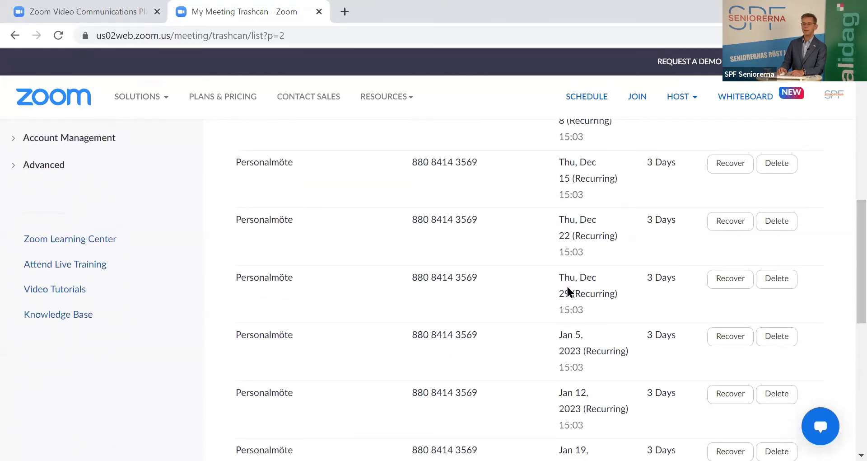
scroll(567, 286, "up", 6)
scroll(558, 303, "down", 11)
scroll(559, 309, "down", 5)
scroll(419, 325, "up", 5)
left_click(373, 356)
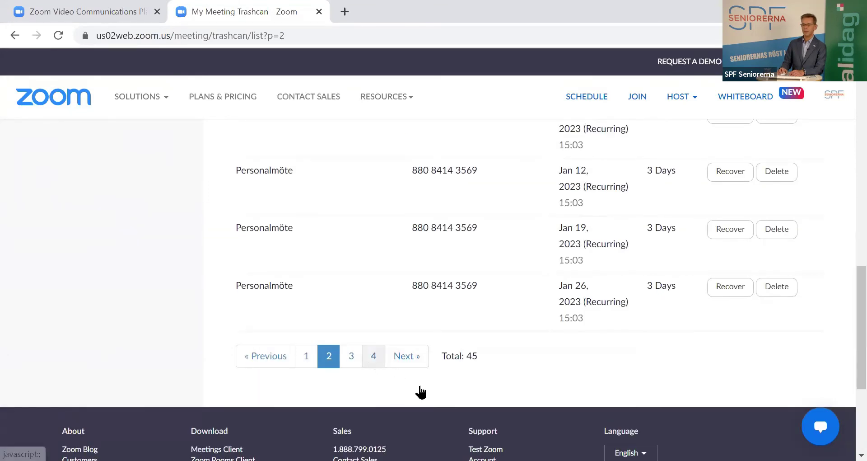
scroll(411, 354, "down", 10)
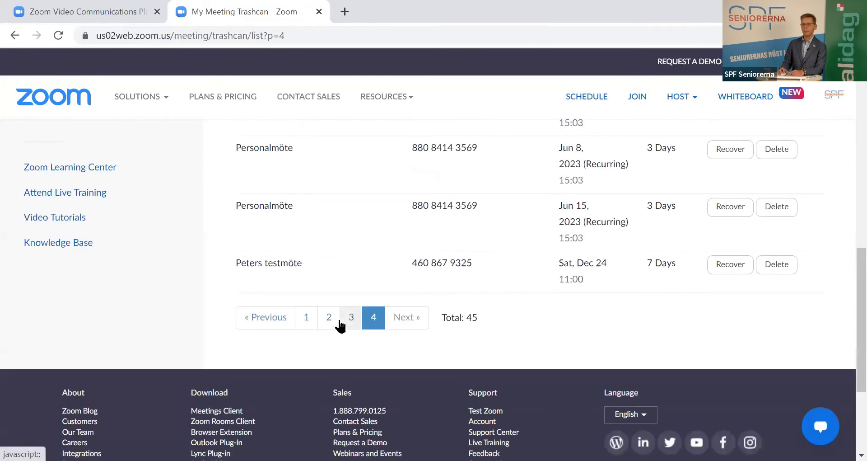
Step: Page through Recently Deleted from page 1 to 4, finding Peters testmöte dated Dec 24 11:00
left_click(313, 319)
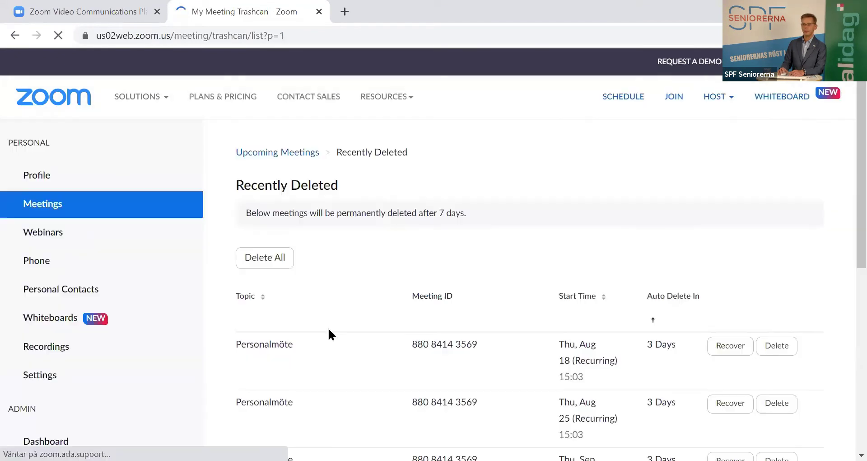
scroll(332, 327, "down", 15)
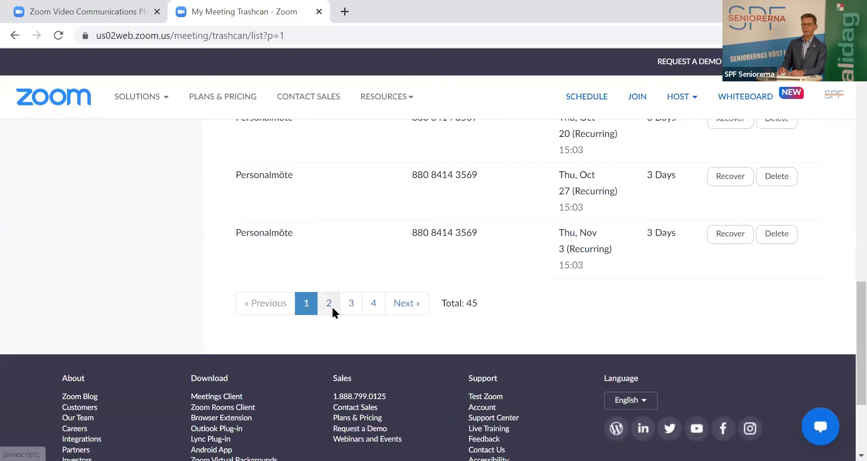
left_click(332, 306)
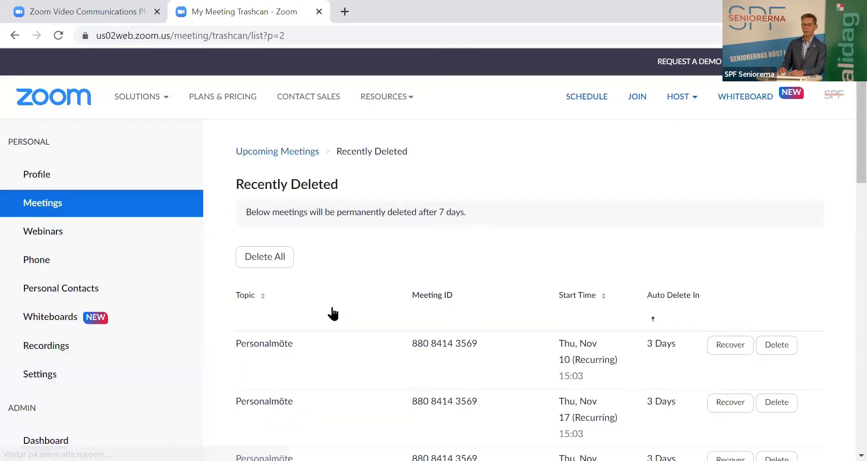
scroll(333, 313, "down", 9)
scroll(333, 311, "down", 8)
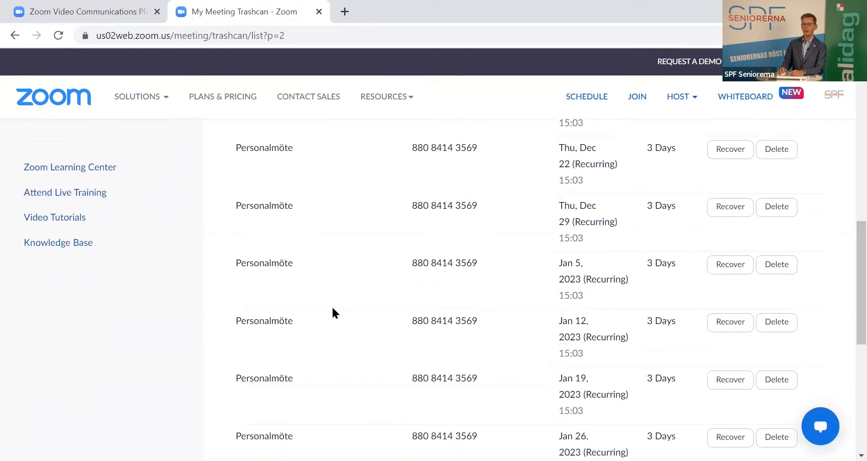
left_click(348, 246)
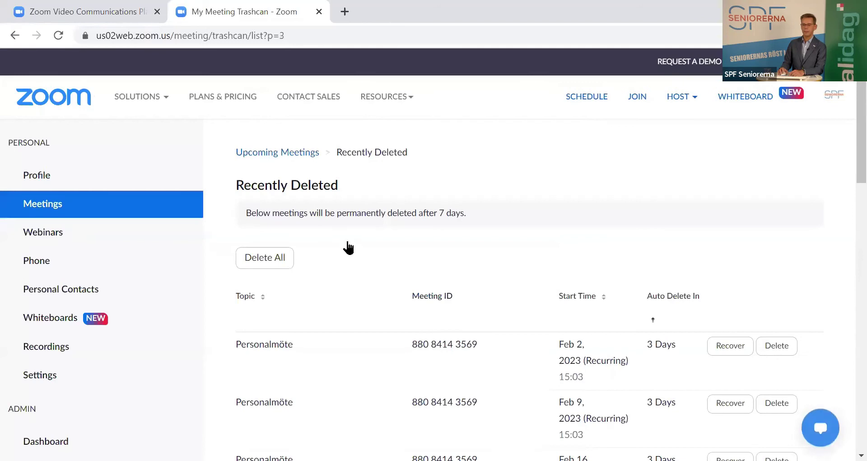
scroll(356, 239, "down", 15)
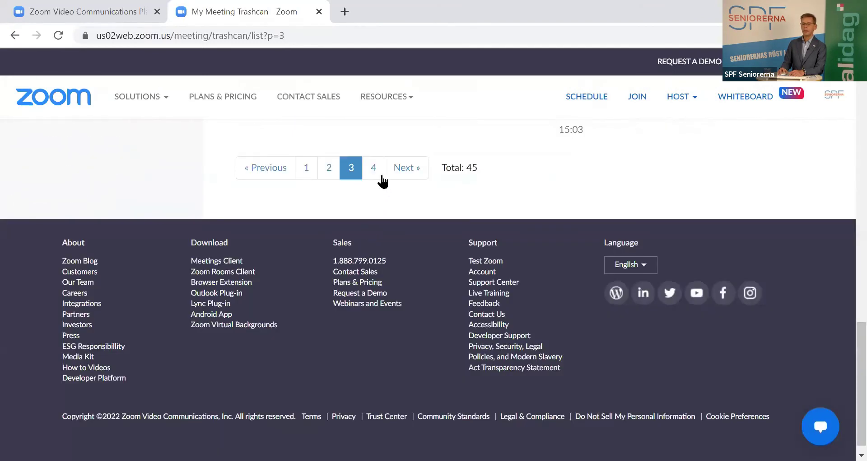
left_click(373, 168)
scroll(383, 185, "down", 9)
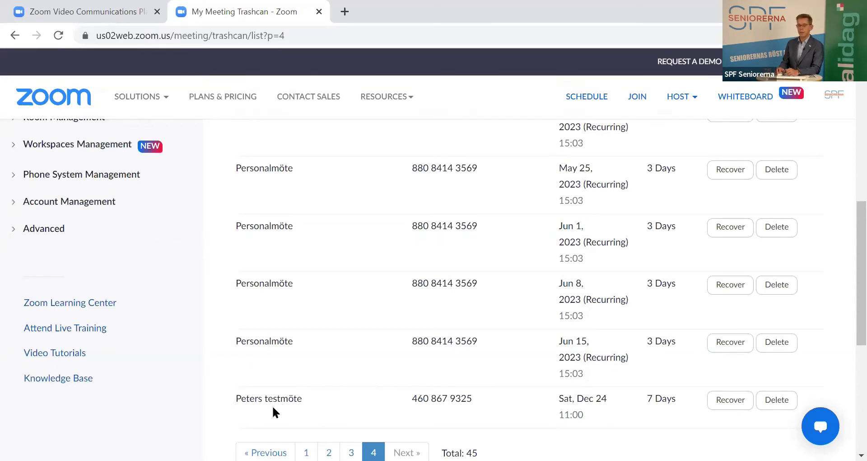
scroll(273, 407, "down", 2)
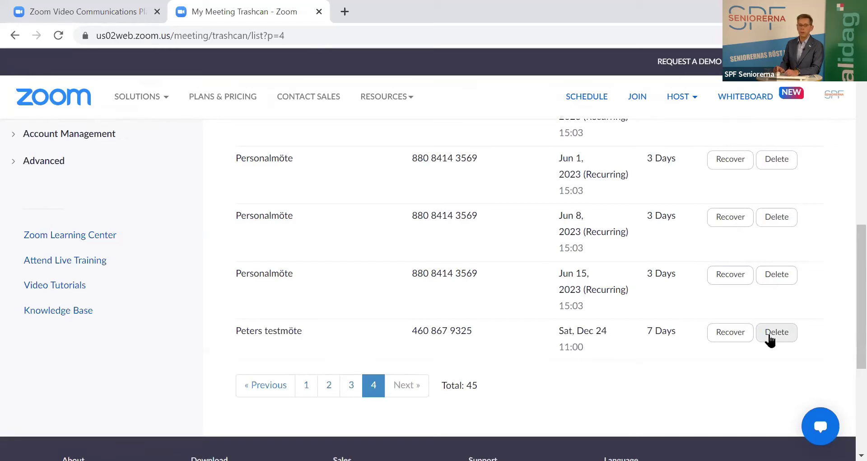
Step: Recover Peters testmöte and verify it is back under Sat, Dec 24, 11:00–12:30 in Meetings
left_click(728, 336)
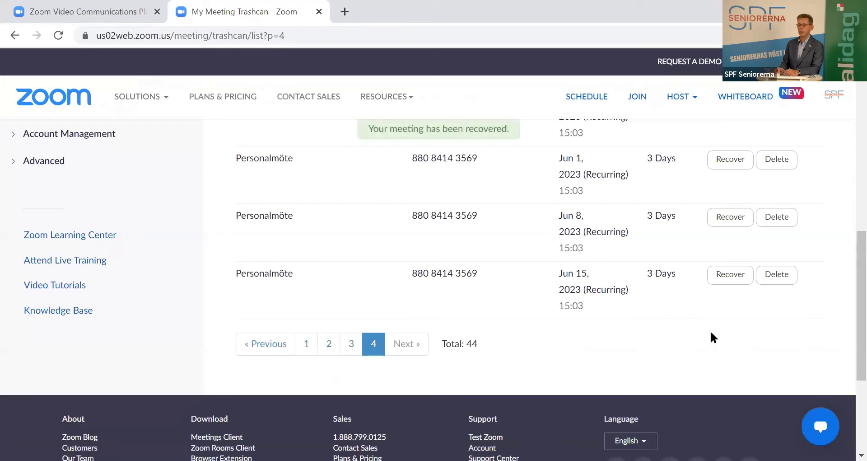
scroll(828, 244, "up", 10)
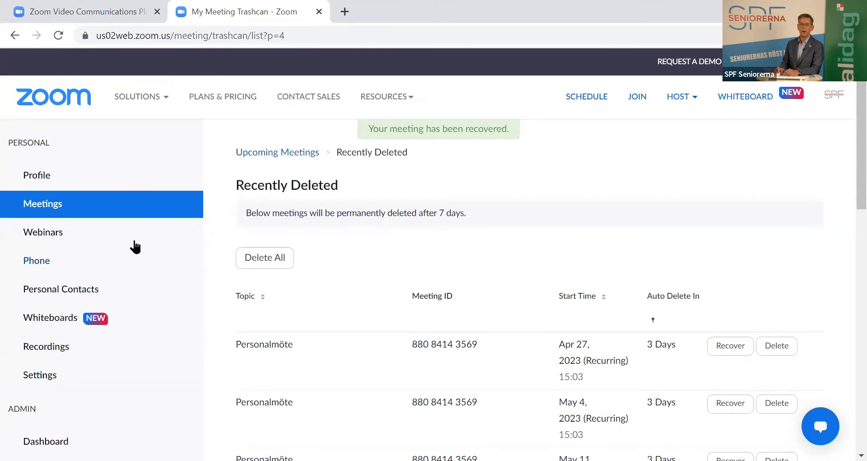
left_click(67, 207)
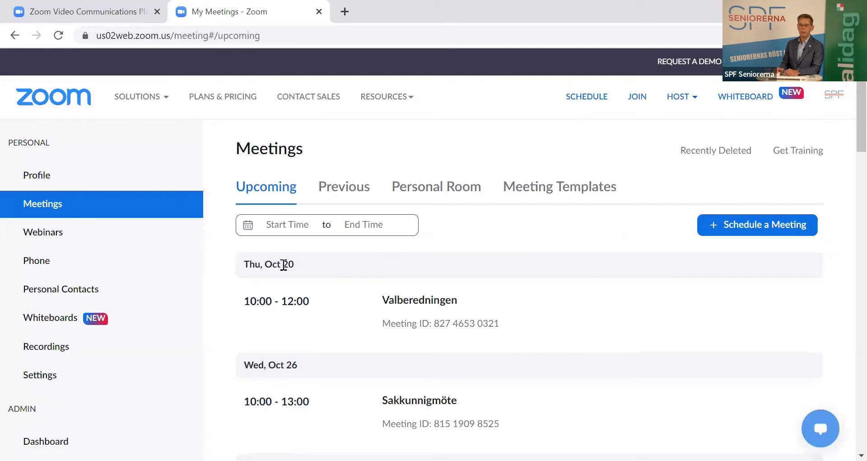
scroll(285, 263, "down", 9)
mouse_move(353, 309)
scroll(353, 307, "down", 8)
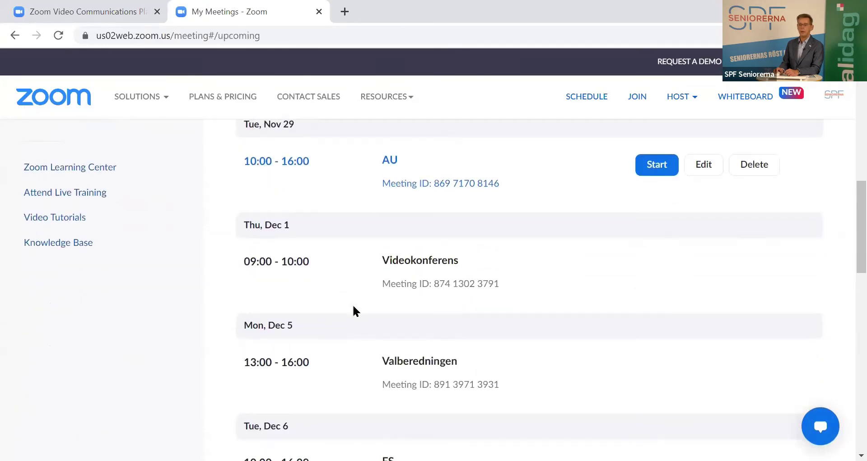
scroll(353, 308, "down", 2)
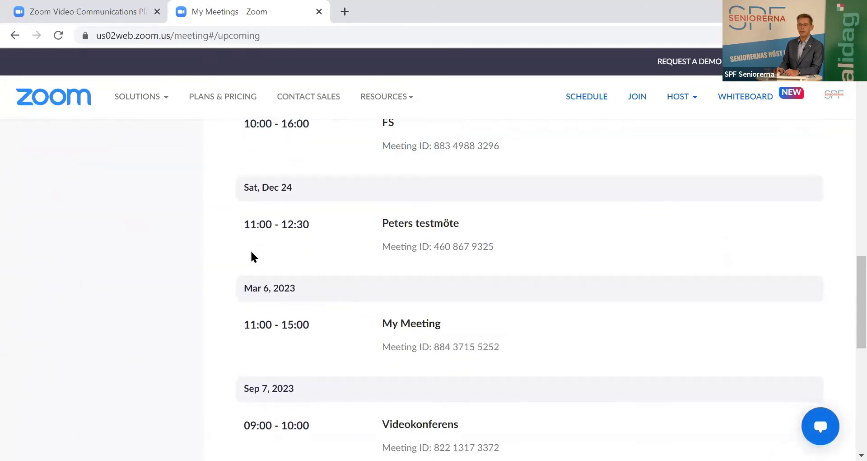
mouse_move(427, 225)
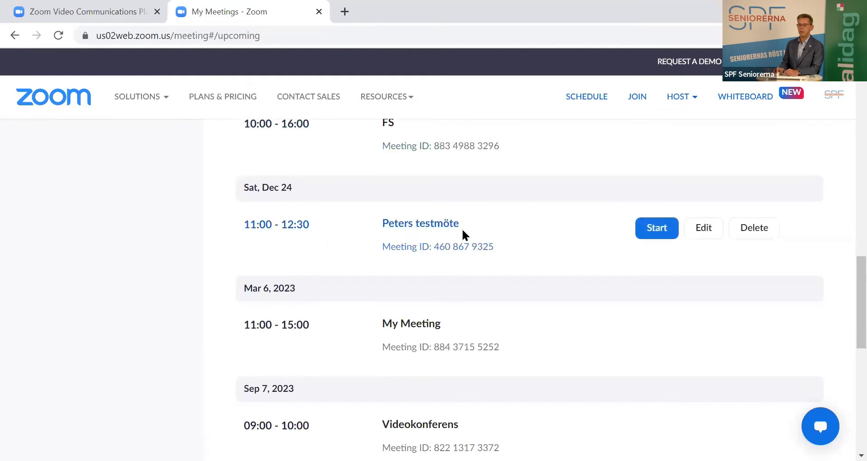
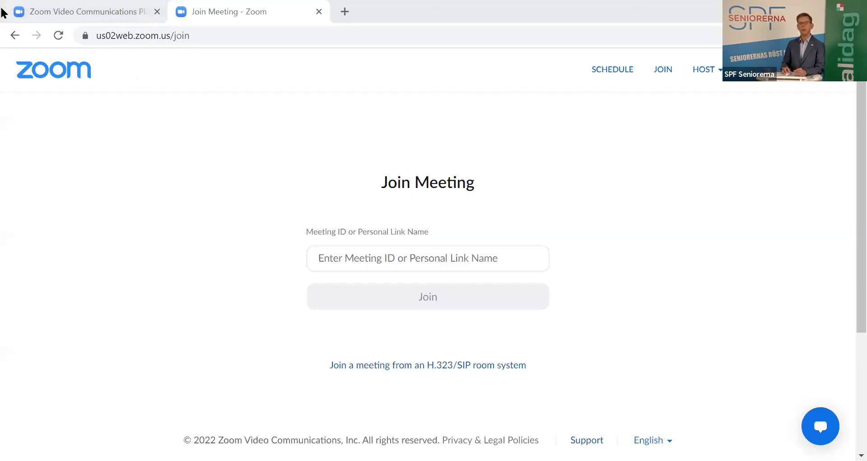
Step: Go back two pages and return to the Upcoming meetings list showing Valberedningen and Sakkunnigmöte
left_click(10, 35)
left_click(11, 34)
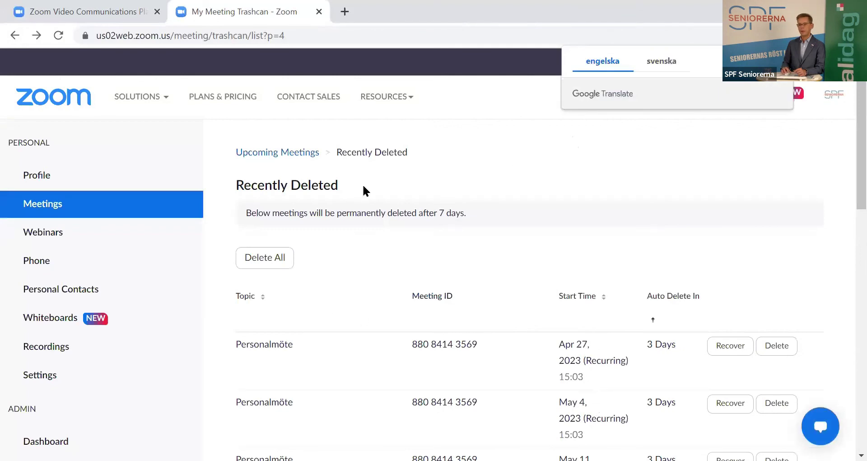
left_click(92, 204)
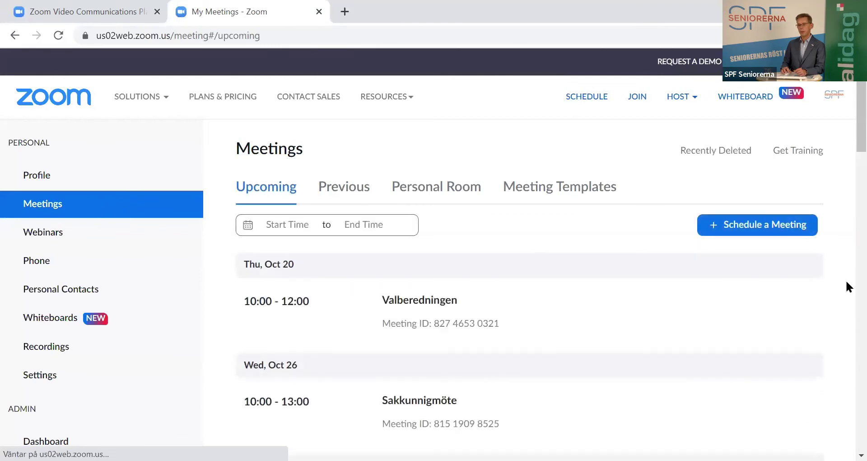
Step: Start a new meeting (default 'My Meeting', 16:00, one hour) and scroll down to Meeting ID and Security
left_click(739, 228)
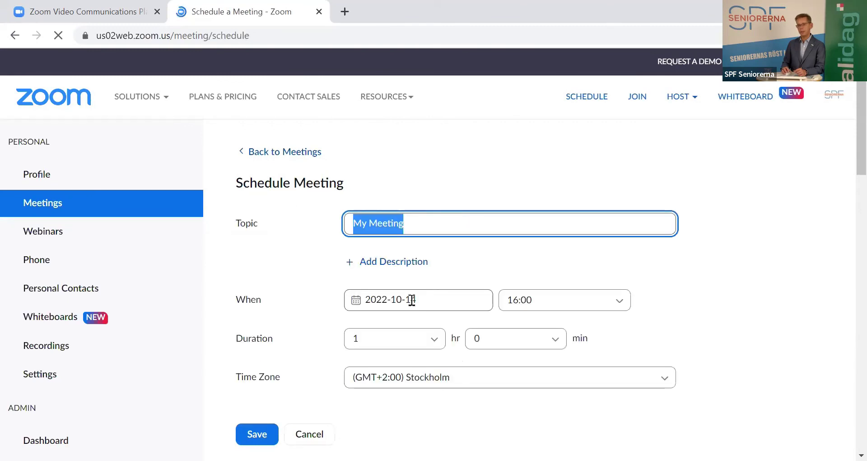
scroll(411, 299, "down", 5)
scroll(411, 299, "down", 1)
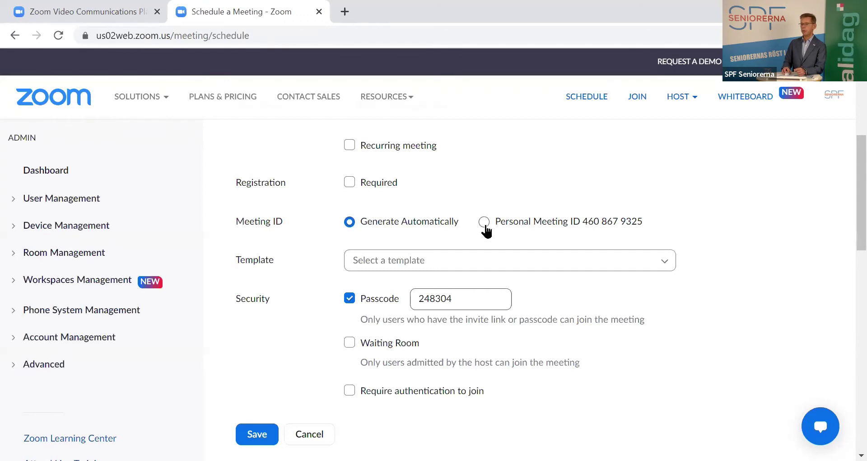
left_click(484, 224)
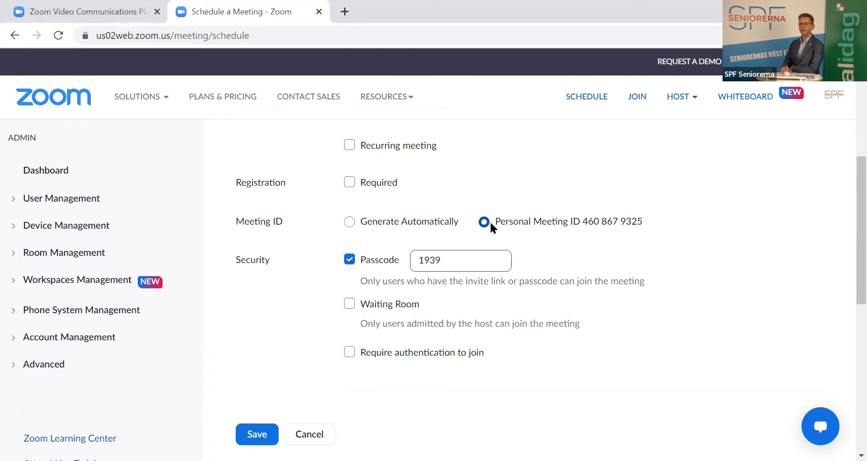
left_click(490, 225)
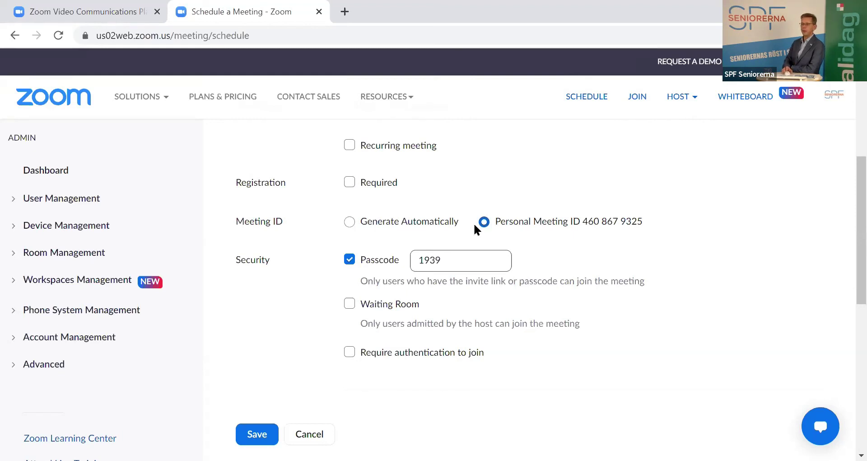